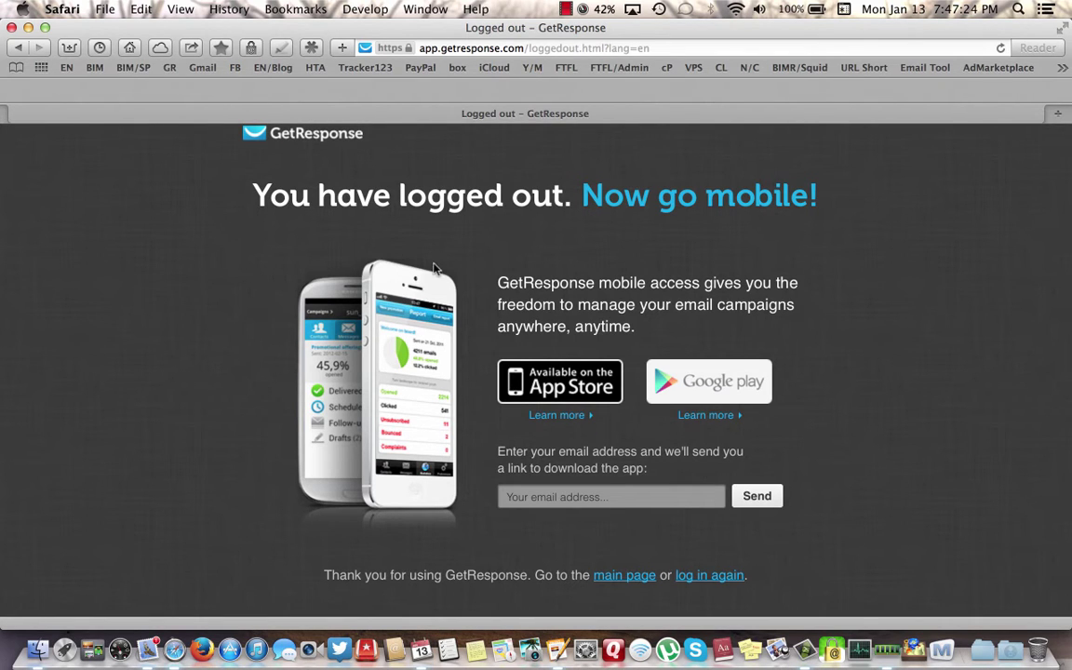
- Sign back into the GetResponse account and reach the Landing Page menu
click(713, 574)
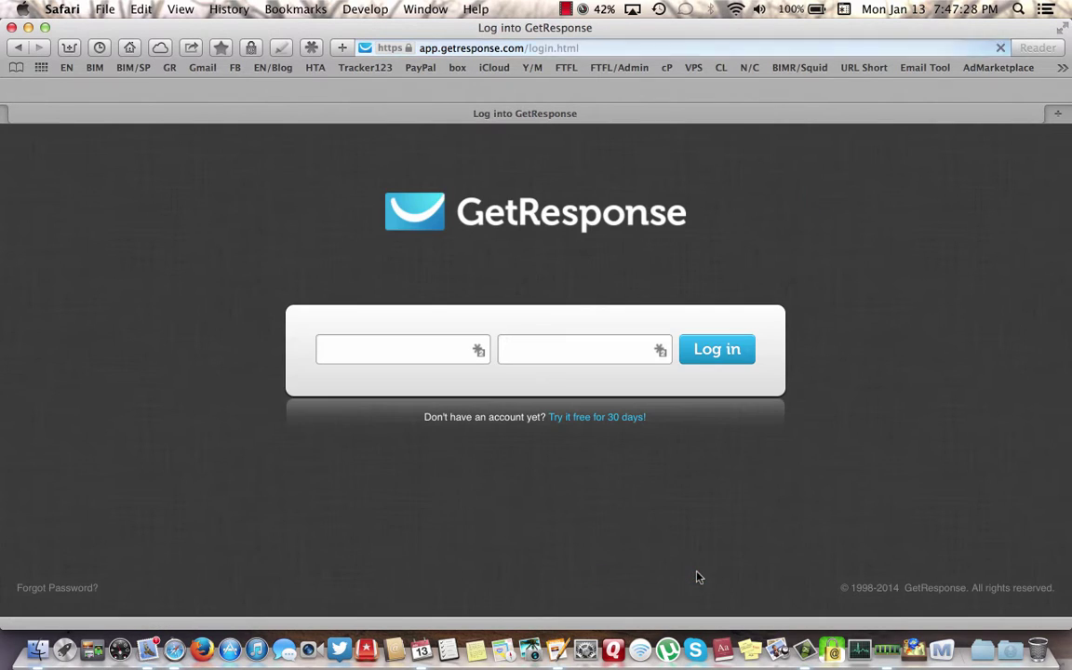
click(721, 355)
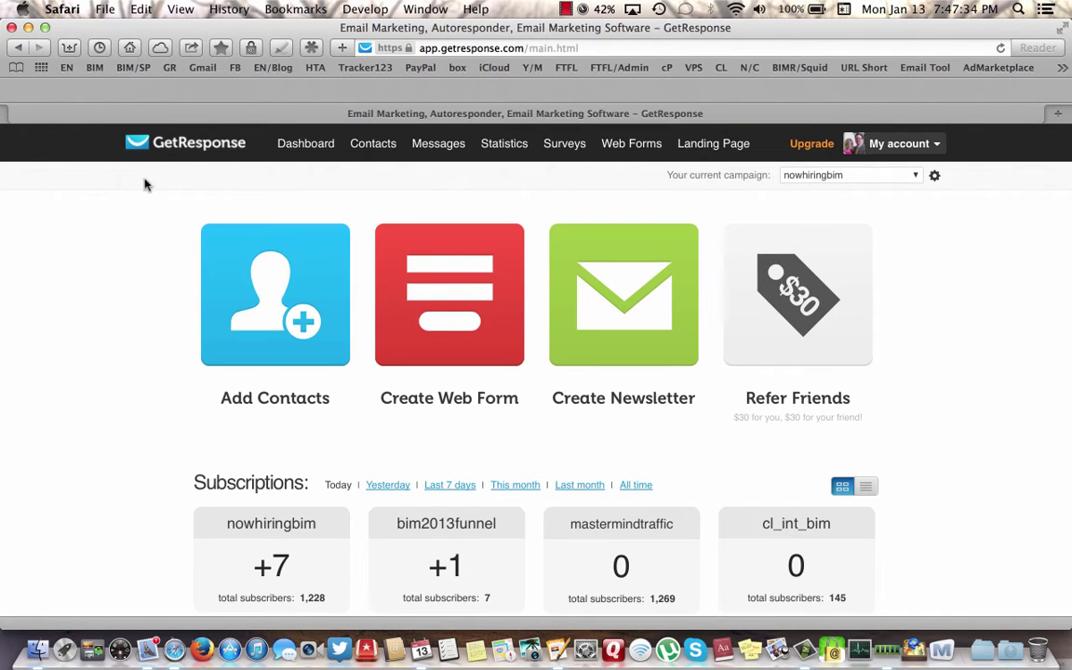
mouse_move(424, 159)
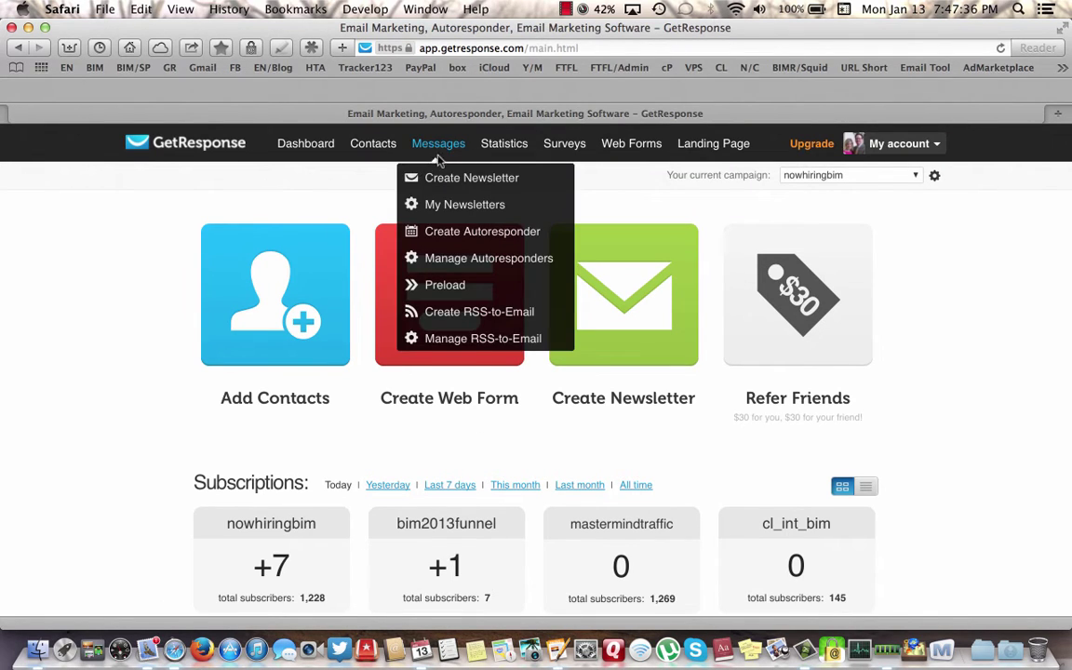
mouse_move(500, 160)
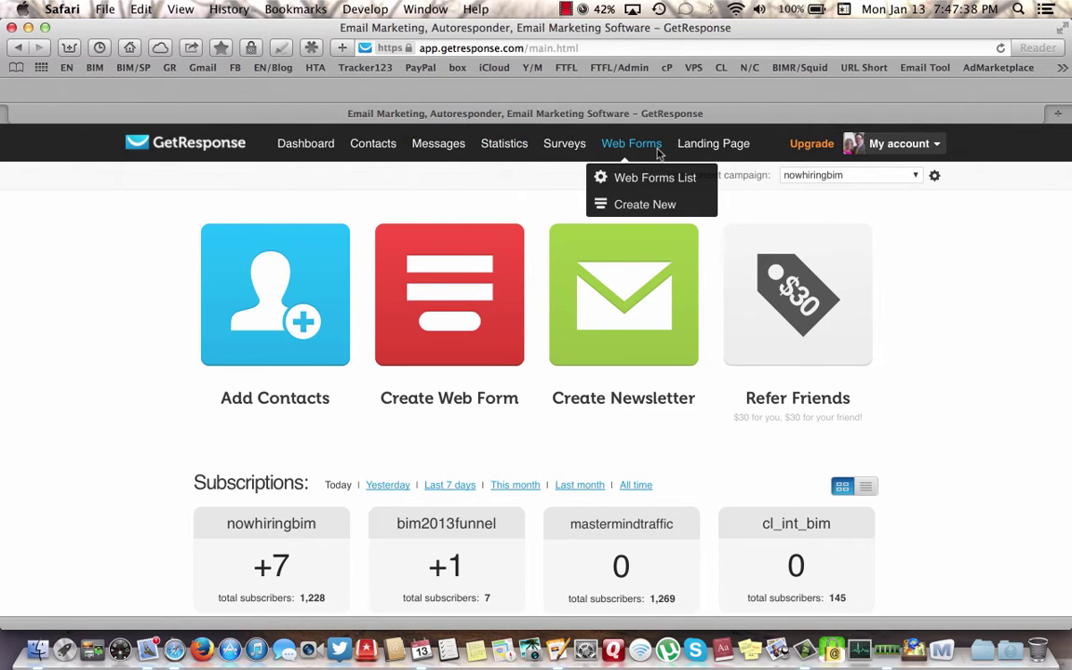
mouse_move(712, 150)
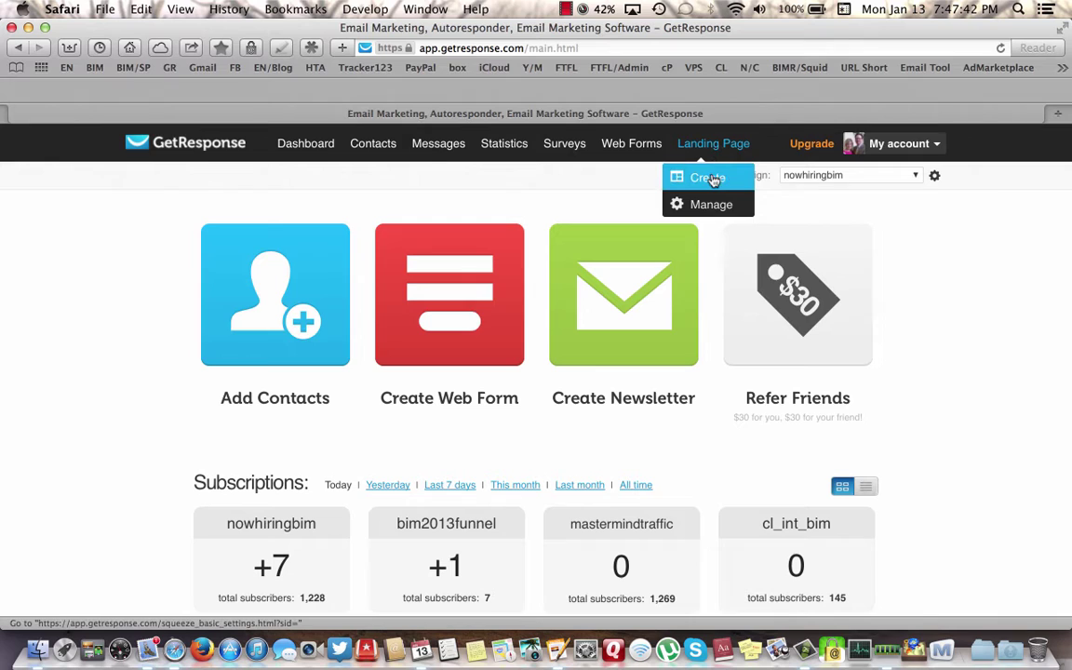
- Create a landing page titled 'CL TEST ADS' described as 'Money Making Opportunity....Work From Home Today!'
click(705, 178)
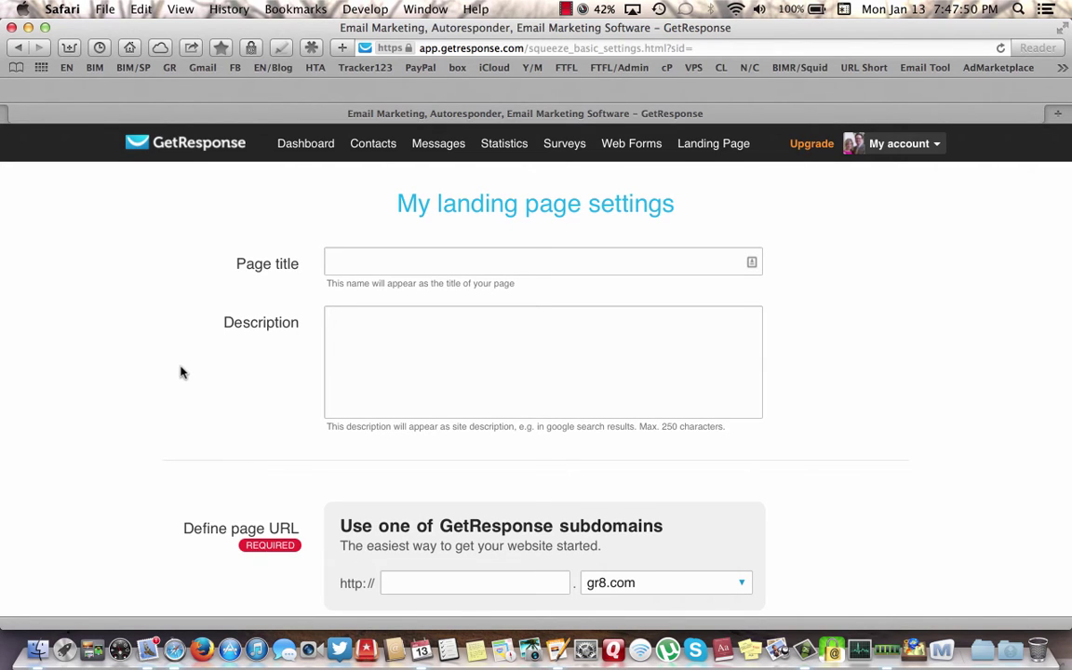
click(347, 264)
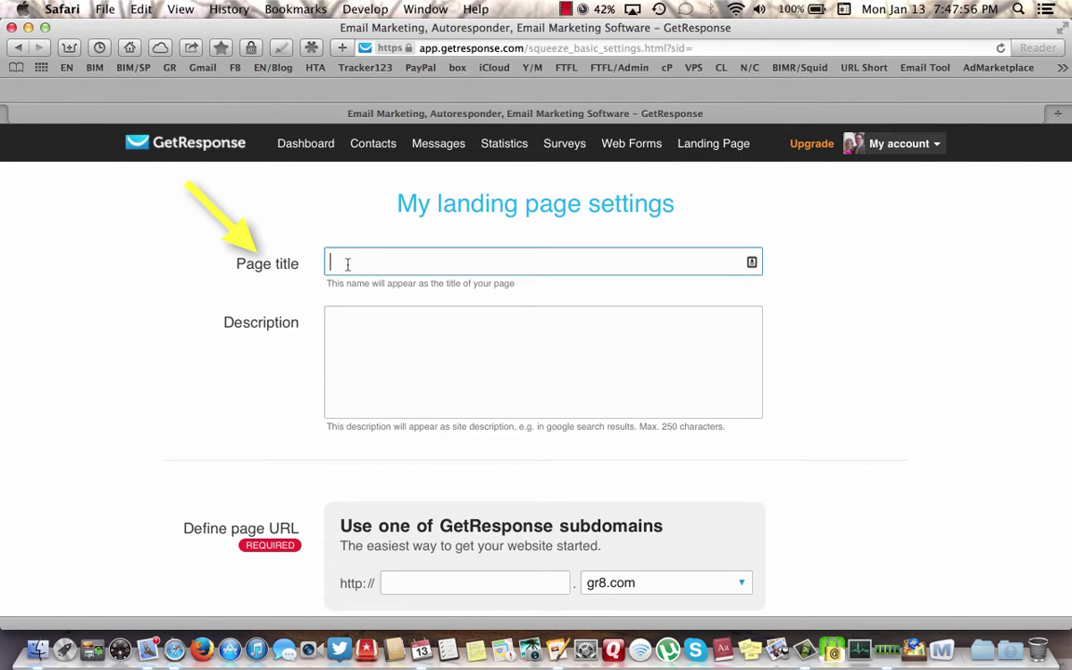
text(CL )
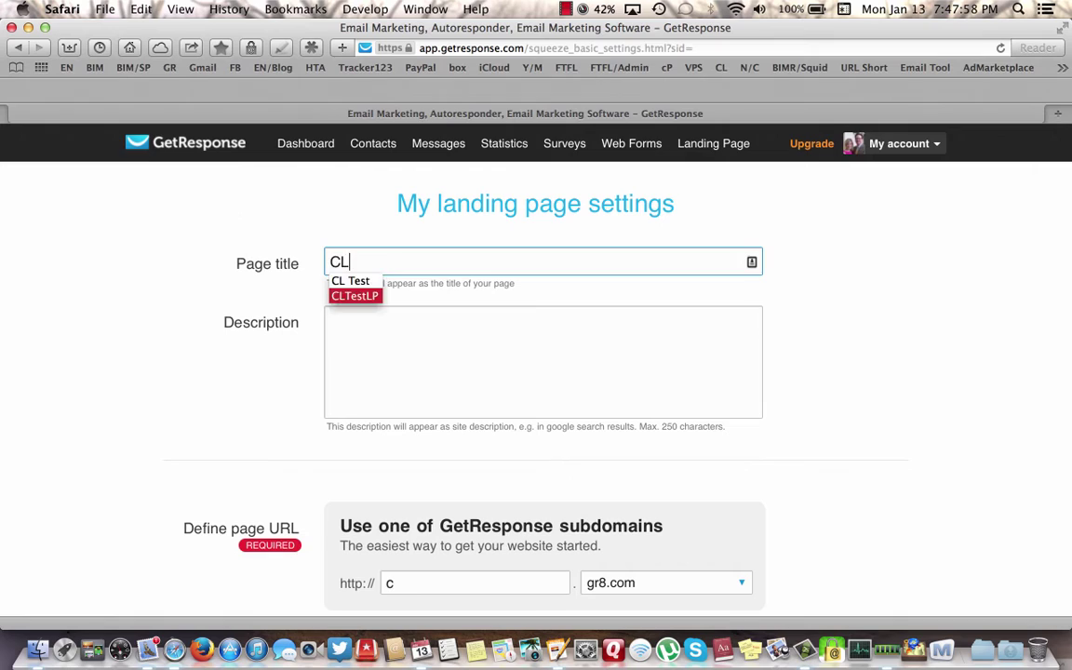
text(T)
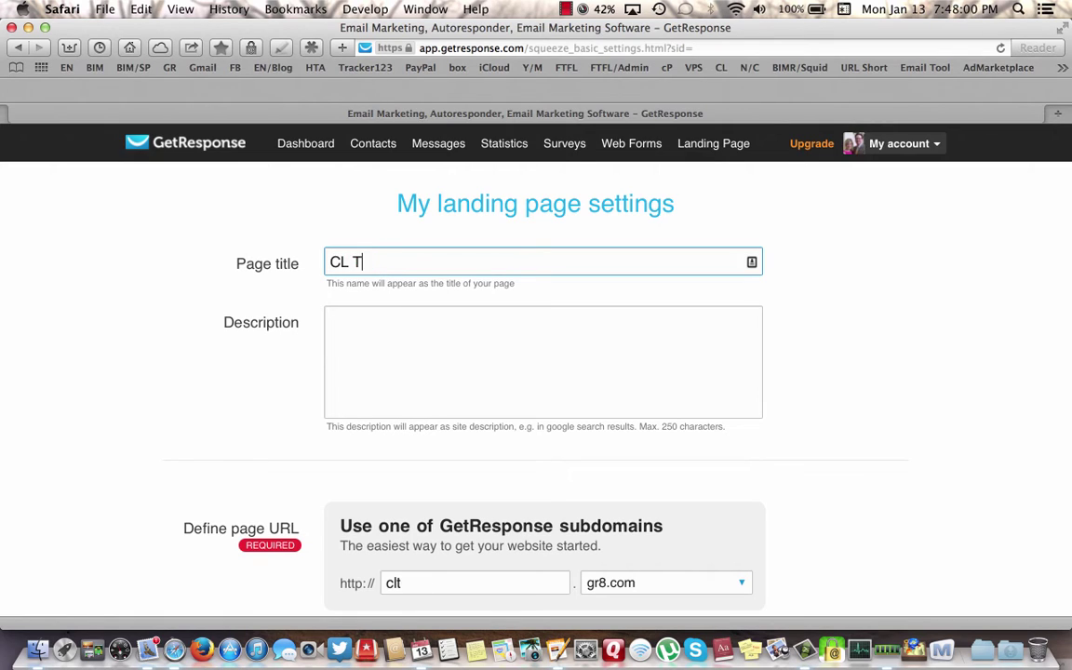
text(EST ADS)
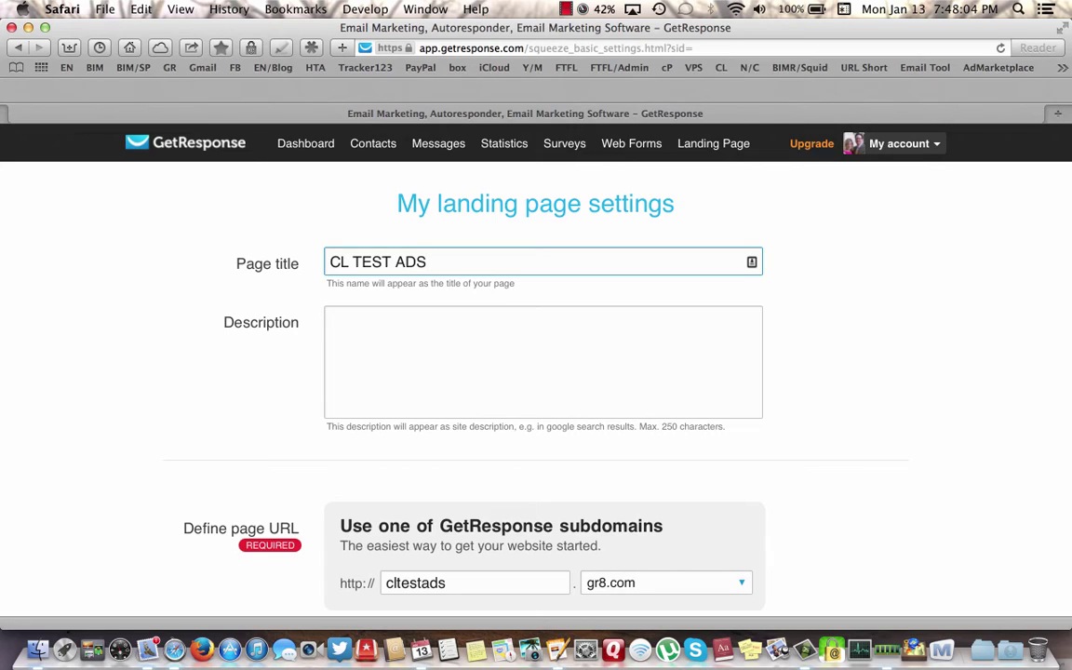
click(362, 329)
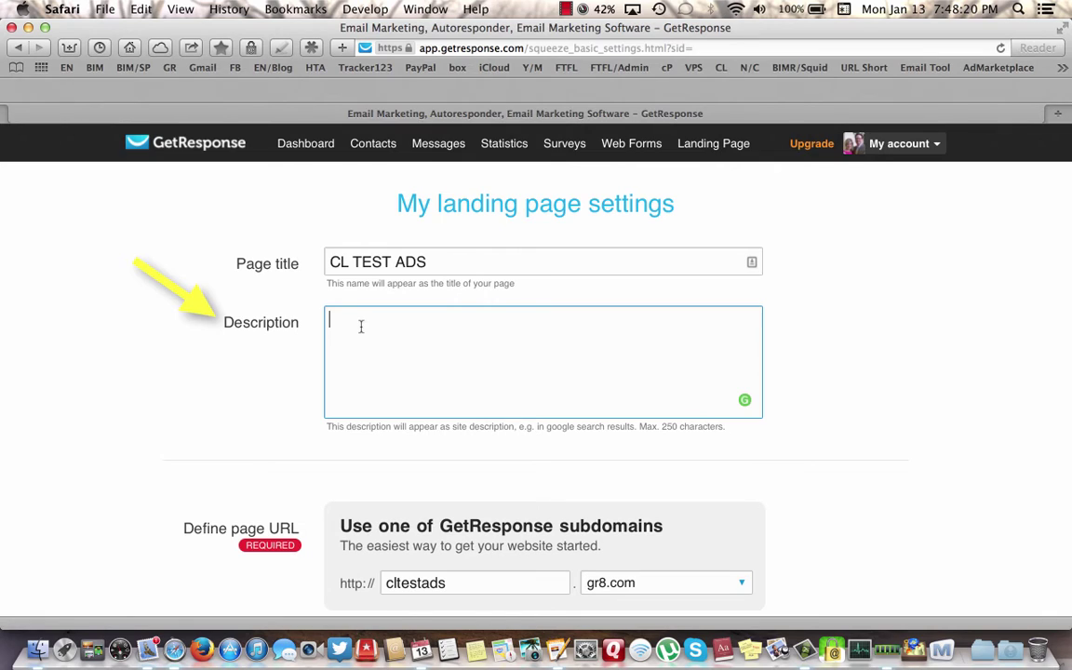
text(Money Making O)
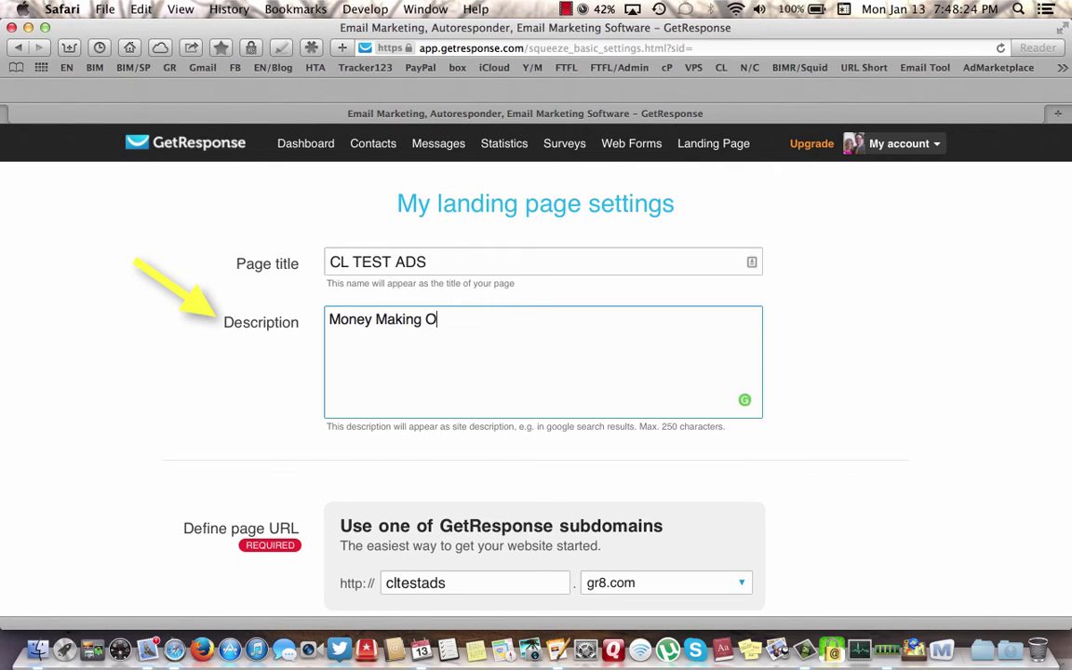
text(pportuni)
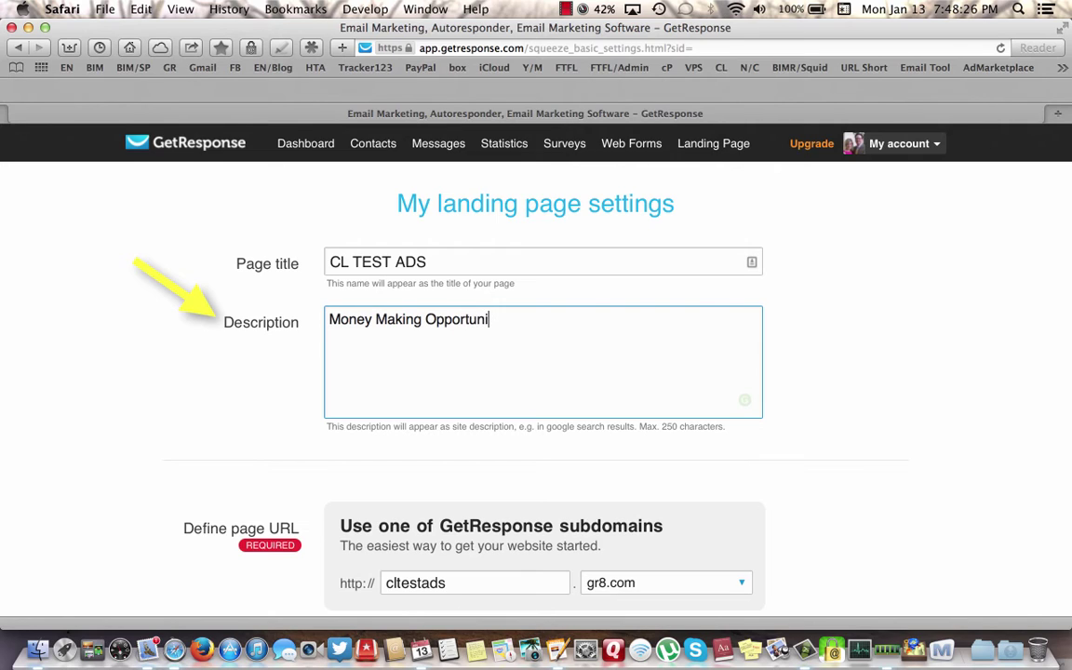
text(ty....Work From Home )
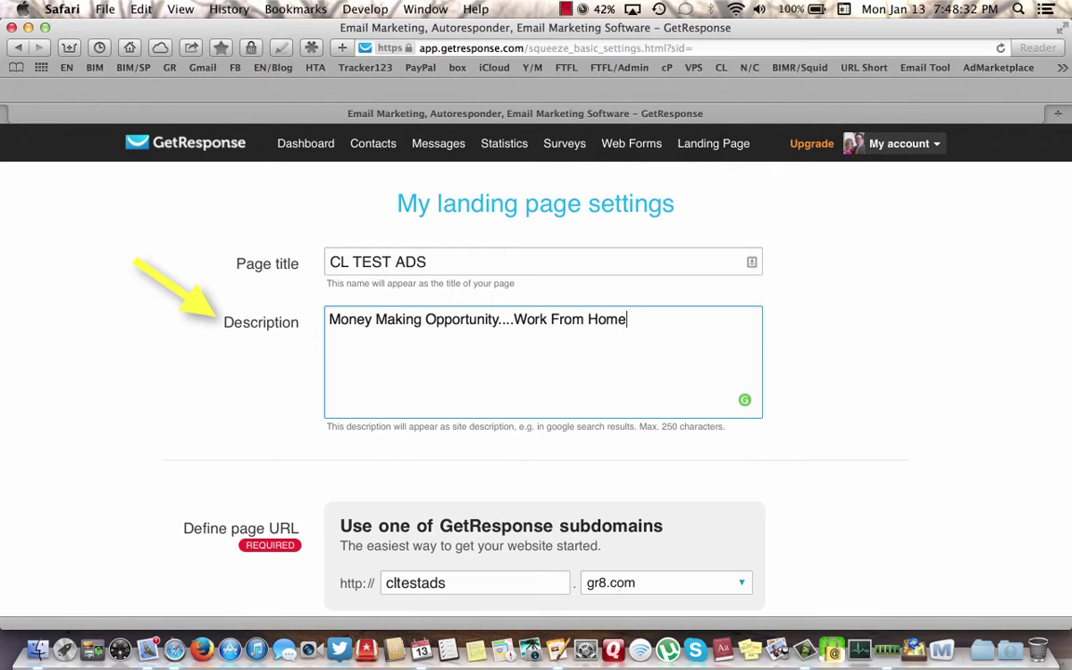
text(Today!)
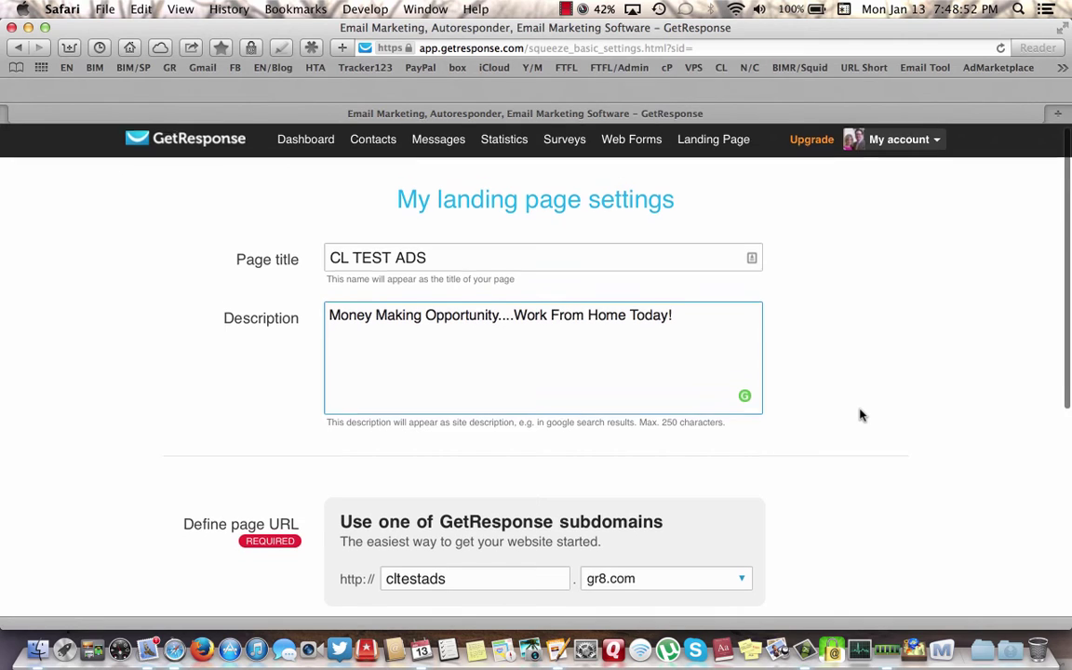
- Edit the gr8.com subdomain, replacing cltestads with text toward the craigslistlp suggestion
scroll(860, 414, down, 5)
scroll(859, 414, down, 3)
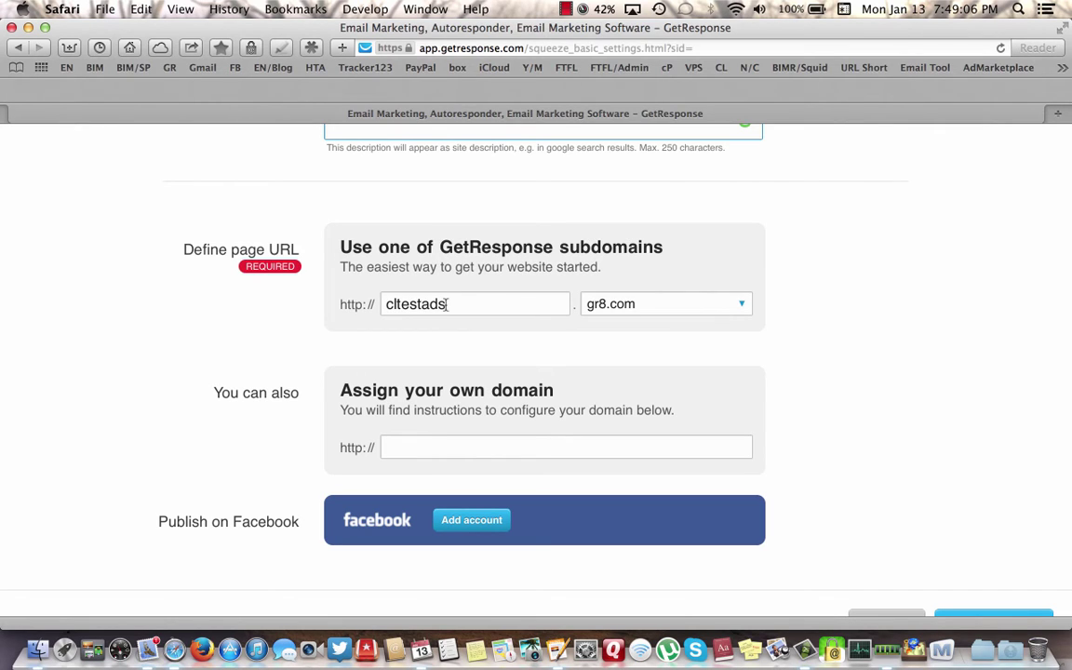
scroll(863, 285, up, 5)
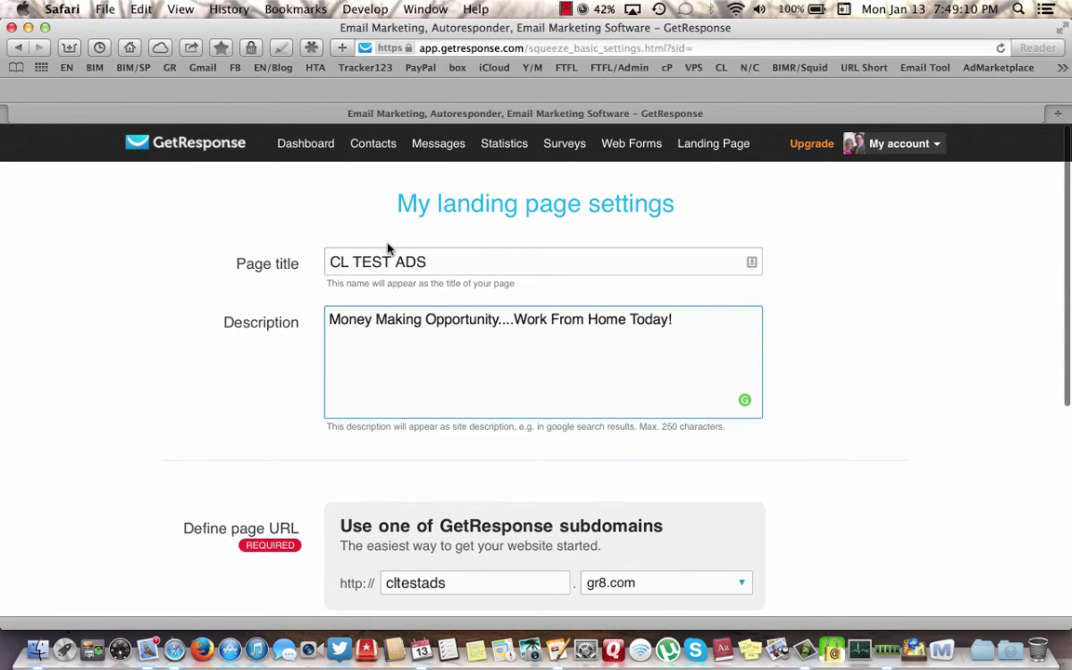
scroll(834, 376, down, 5)
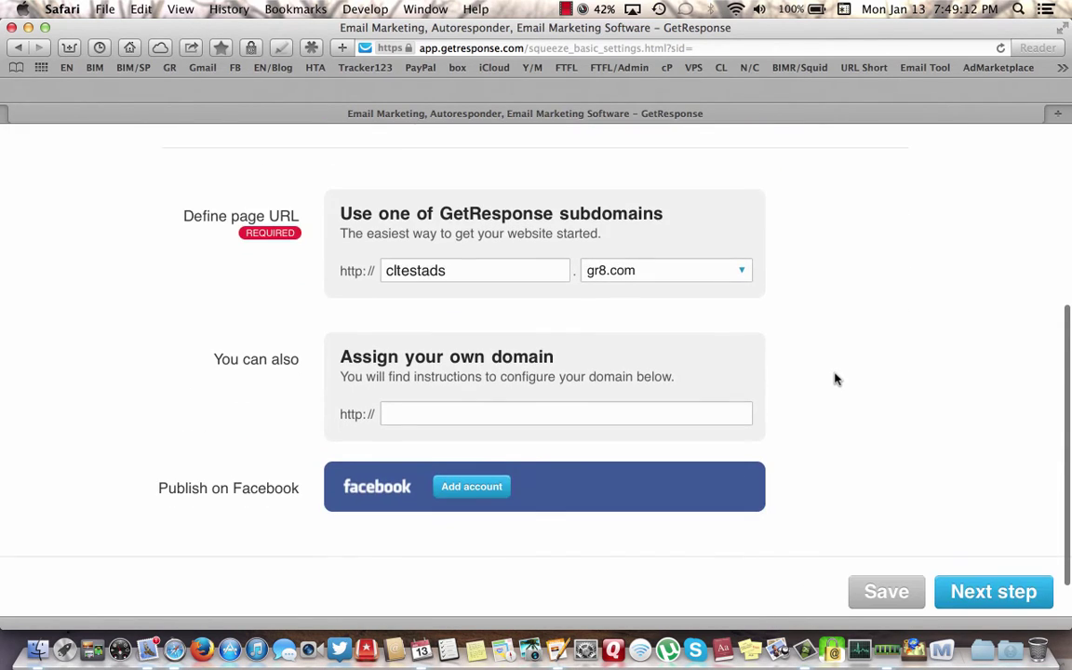
click(448, 270)
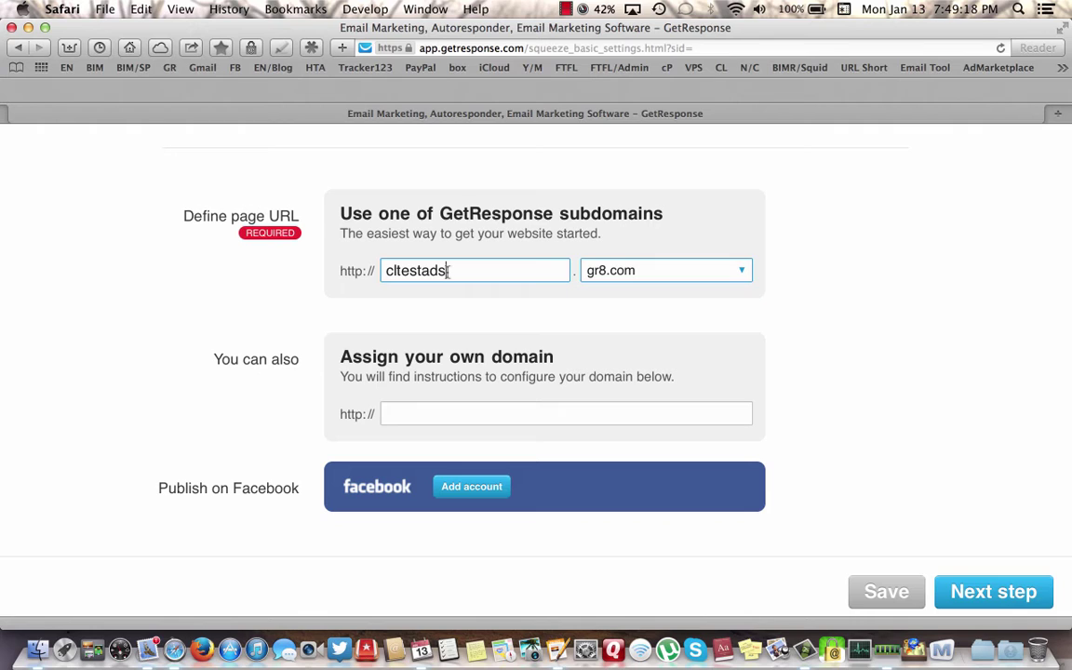
key(BackSpace)
key(BackSpace)
key(BackSpace)
key(BackSpace)
key(BackSpace)
key(BackSpace)
key(BackSpace)
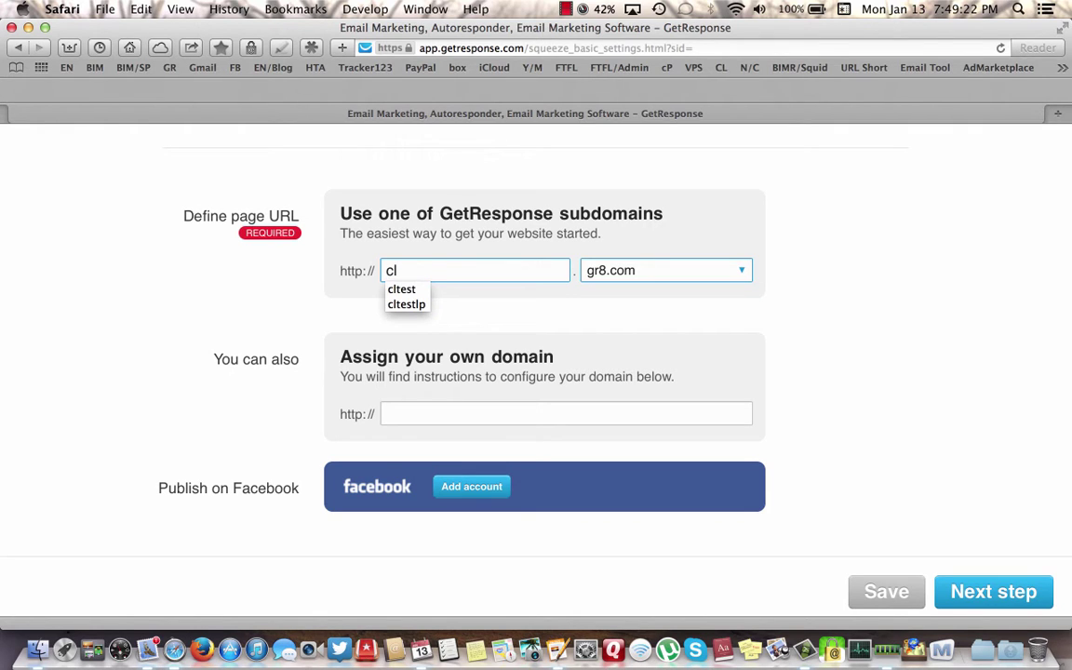
text(testlp)
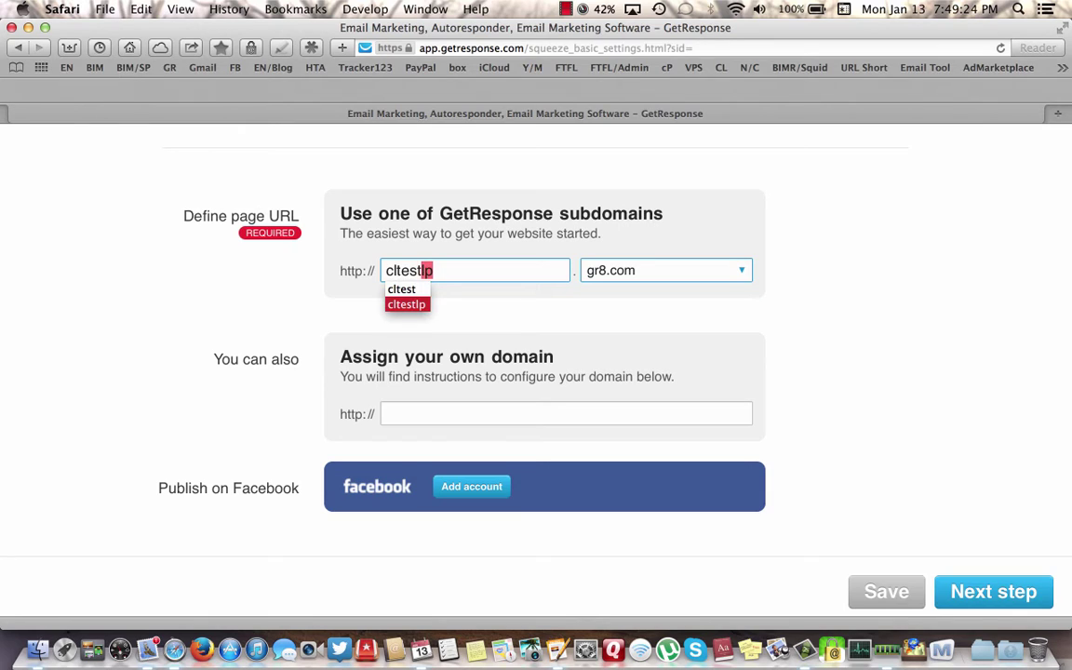
click(449, 270)
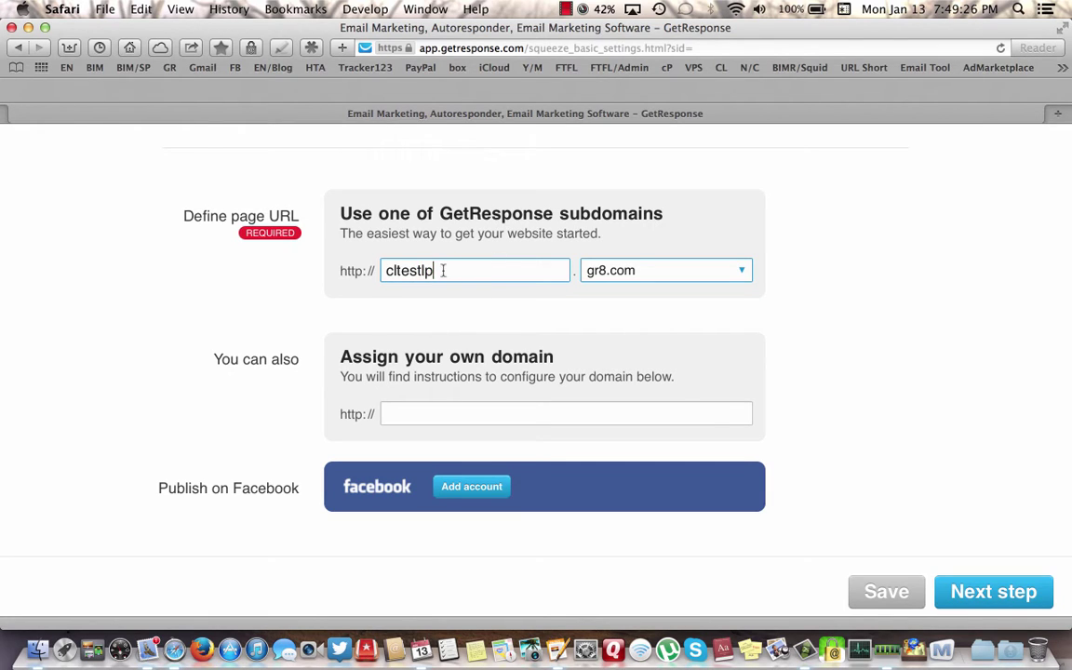
key(BackSpace)
key(BackSpace)
key(BackSpace)
key(BackSpace)
key(BackSpace)
key(BackSpace)
key(BackSpace)
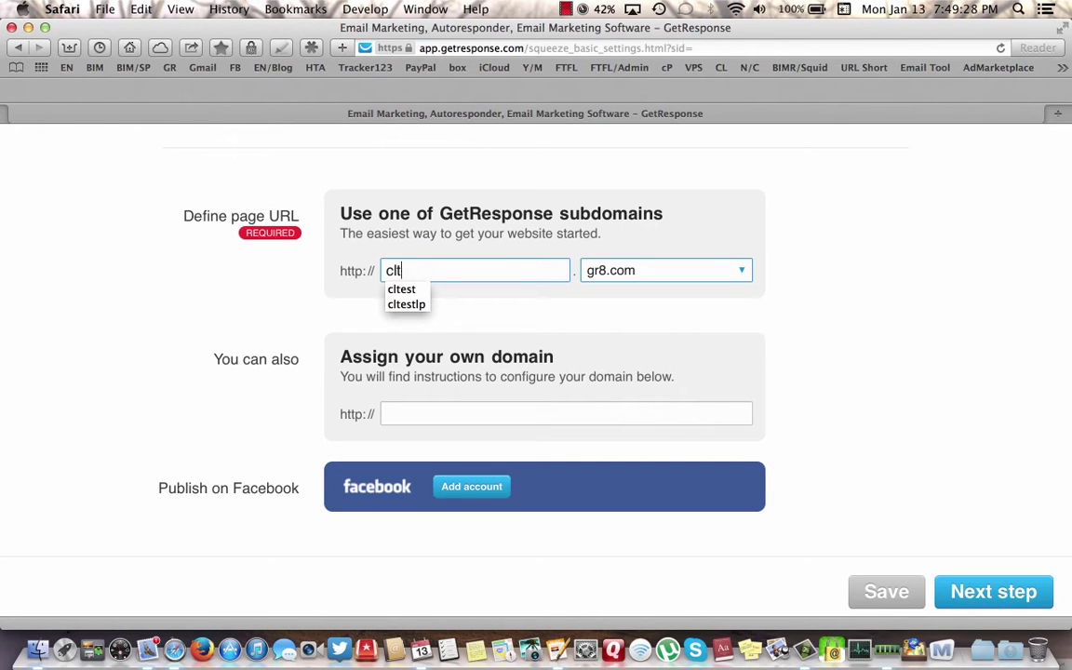
text(raigslistlp)
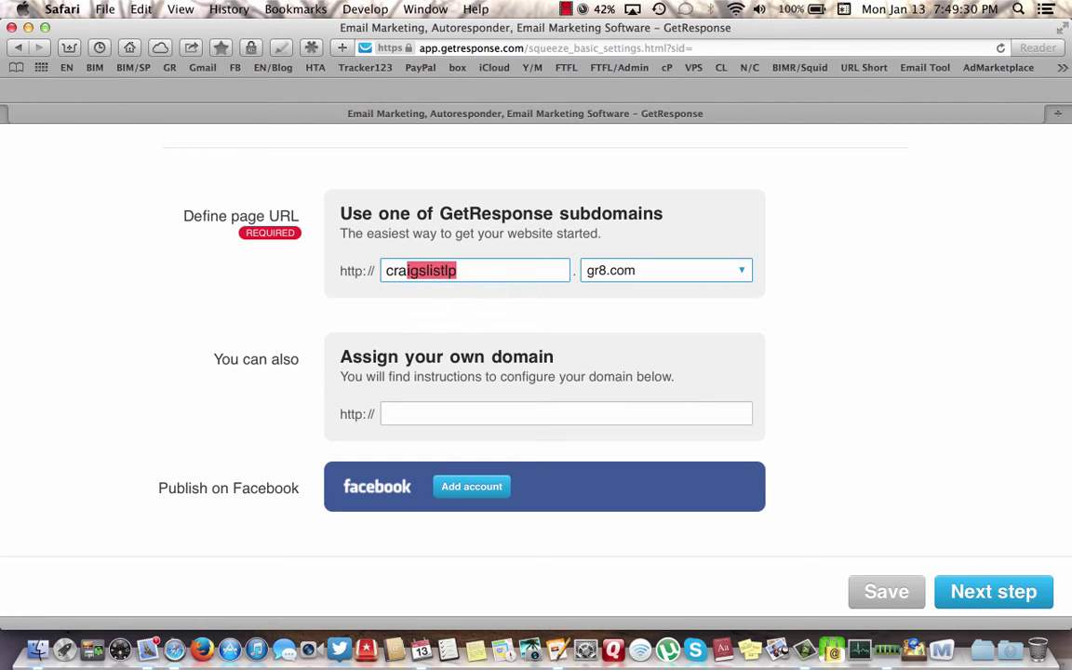
- Replace the already-taken craigslistlp subdomain with cltest
key(Return)
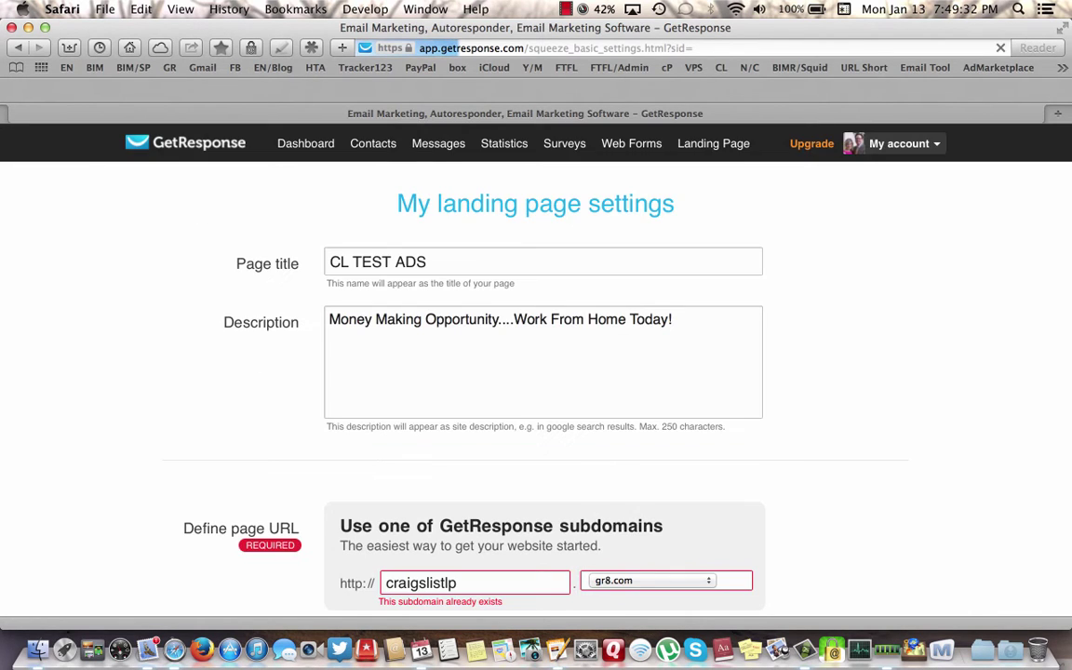
scroll(756, 453, down, 5)
scroll(756, 453, up, 1)
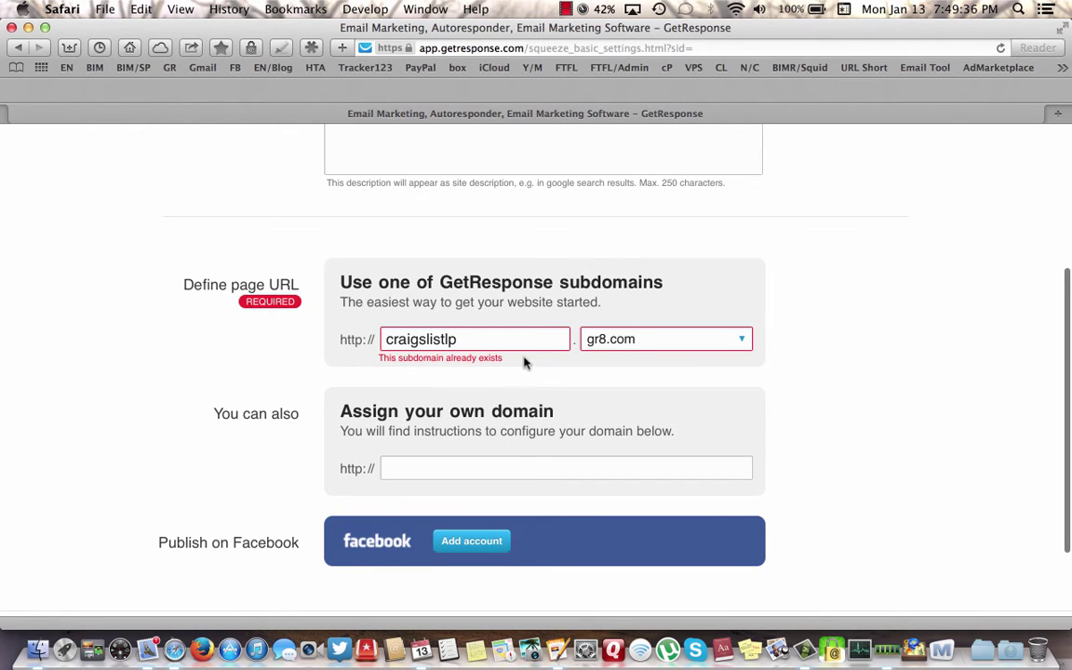
scroll(867, 344, up, 3)
scroll(867, 344, down, 3)
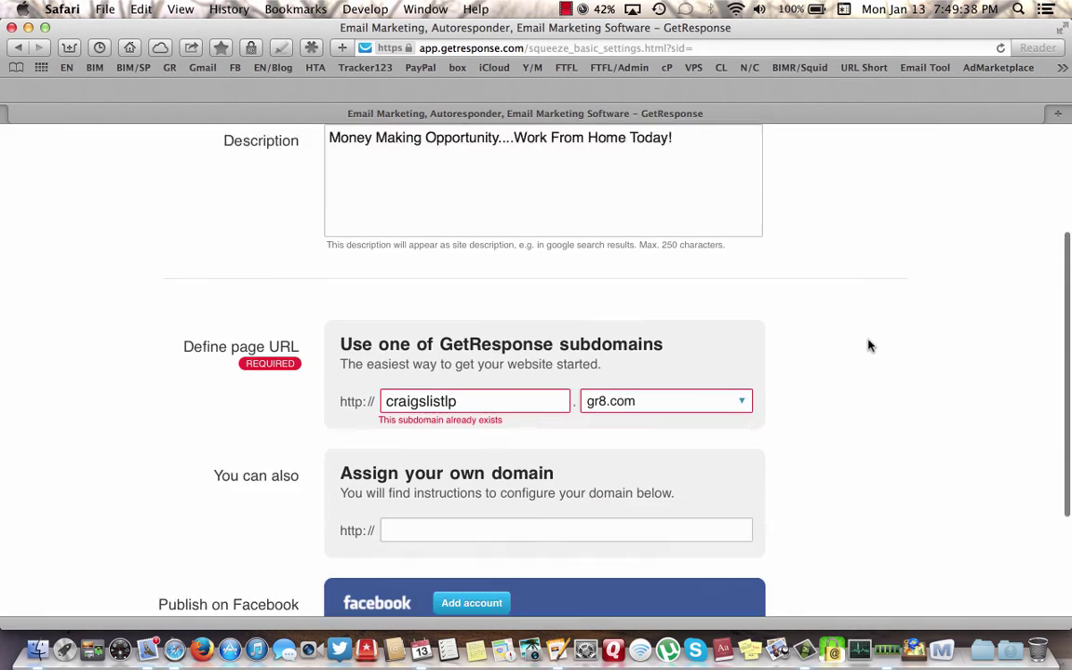
click(469, 342)
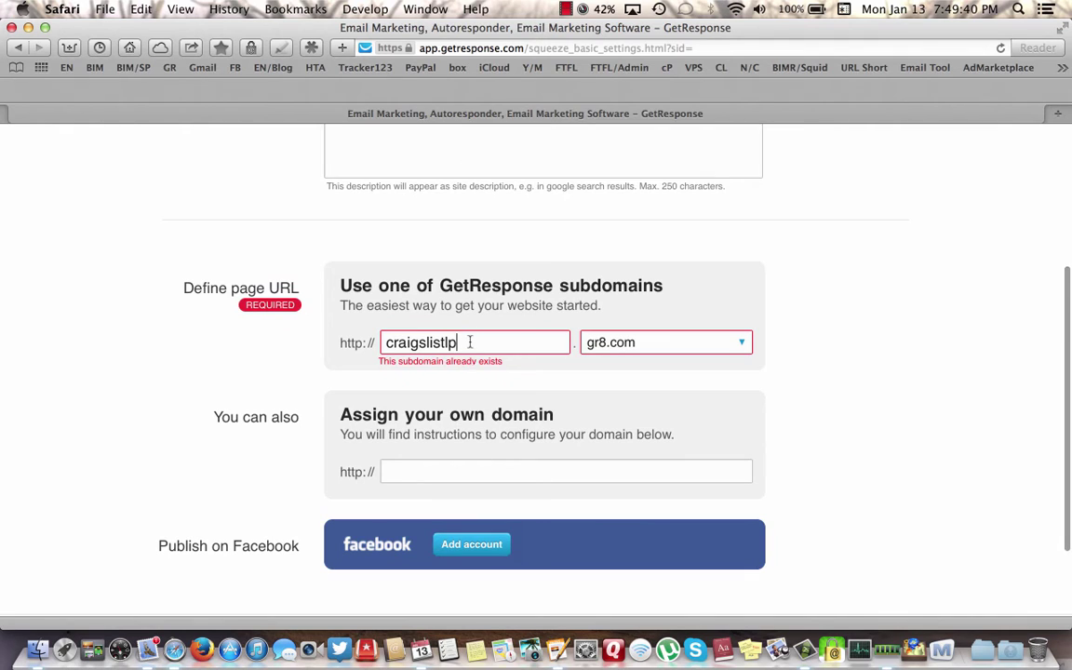
key(BackSpace)
key(BackSpace)
key(BackSpace)
key(BackSpace)
key(BackSpace)
key(BackSpace)
key(BackSpace)
key(BackSpace)
key(BackSpace)
key(BackSpace)
key(BackSpace)
key(BackSpace)
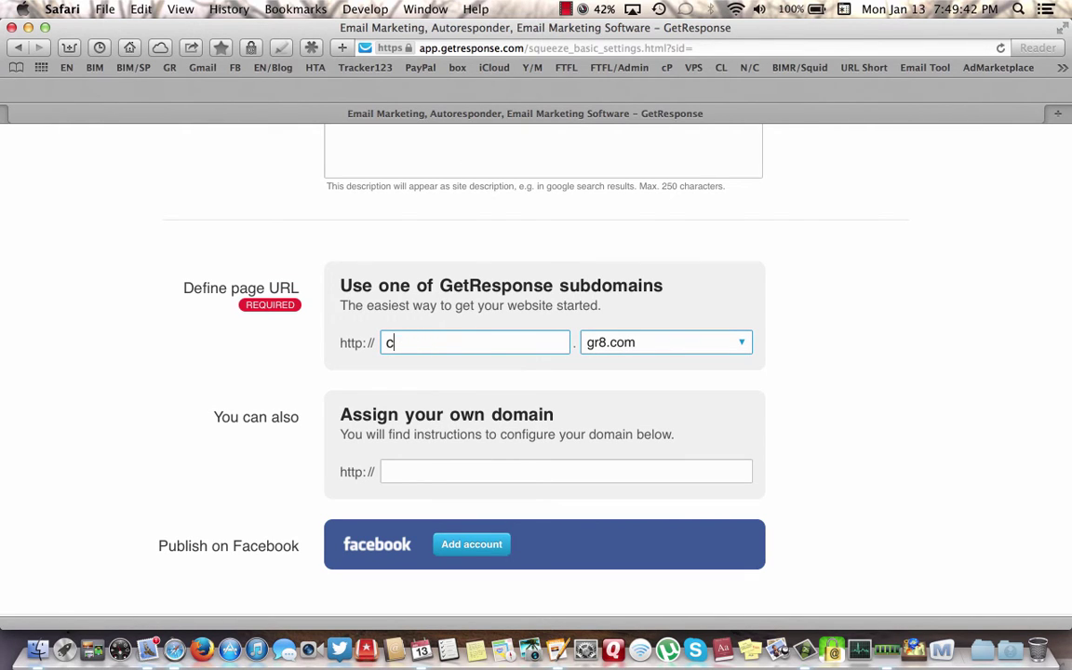
scroll(842, 347, up, 4)
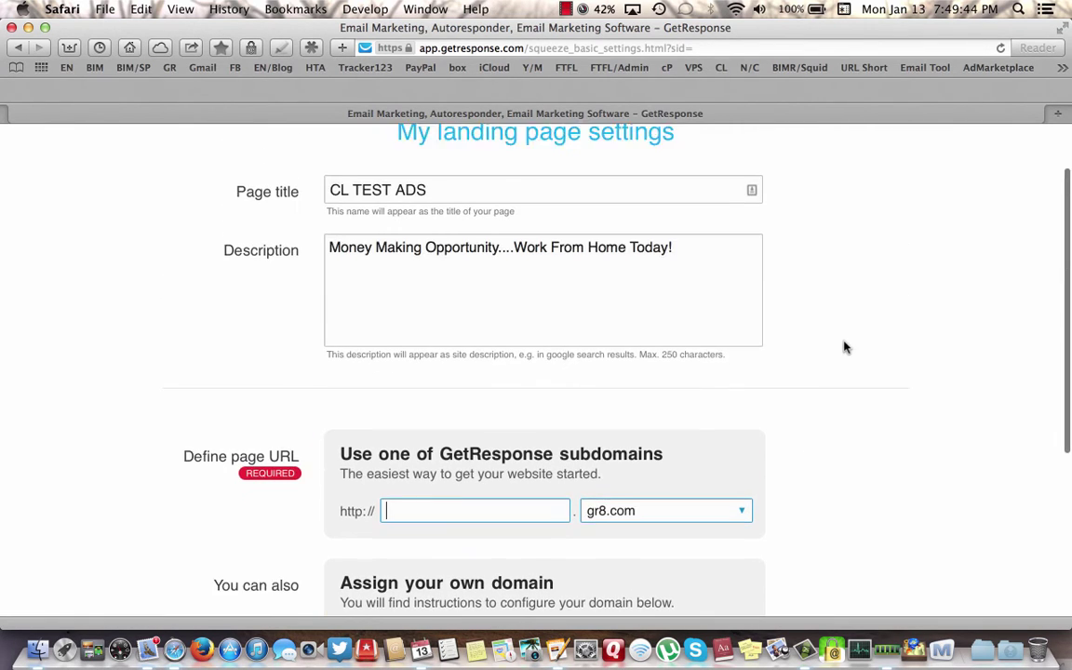
text(cl)
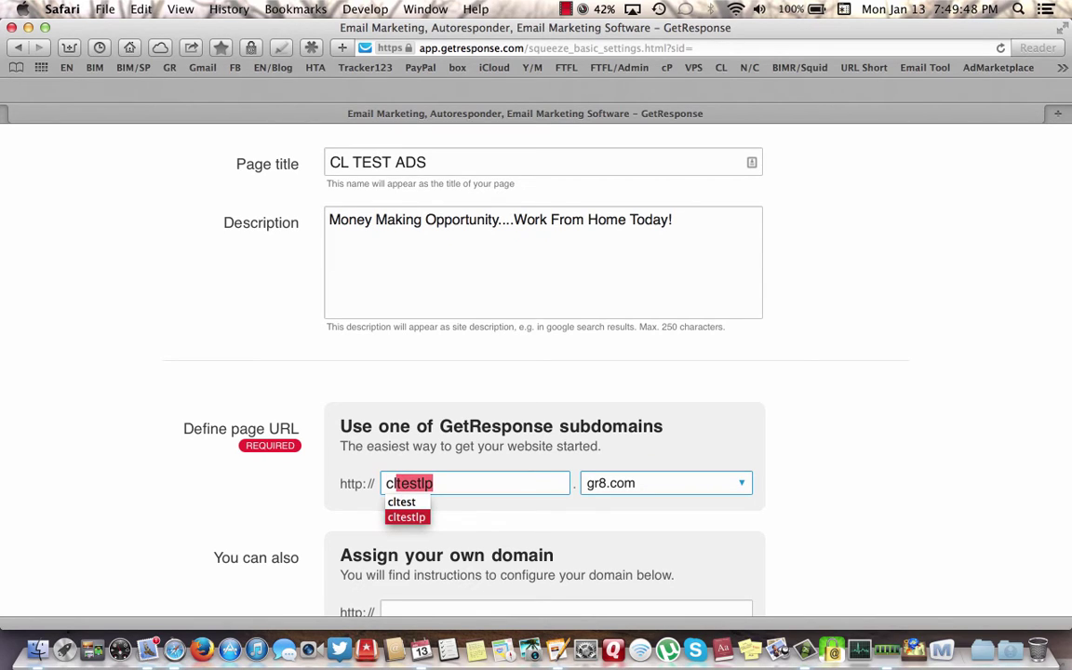
text(test)
key(BackSpace)
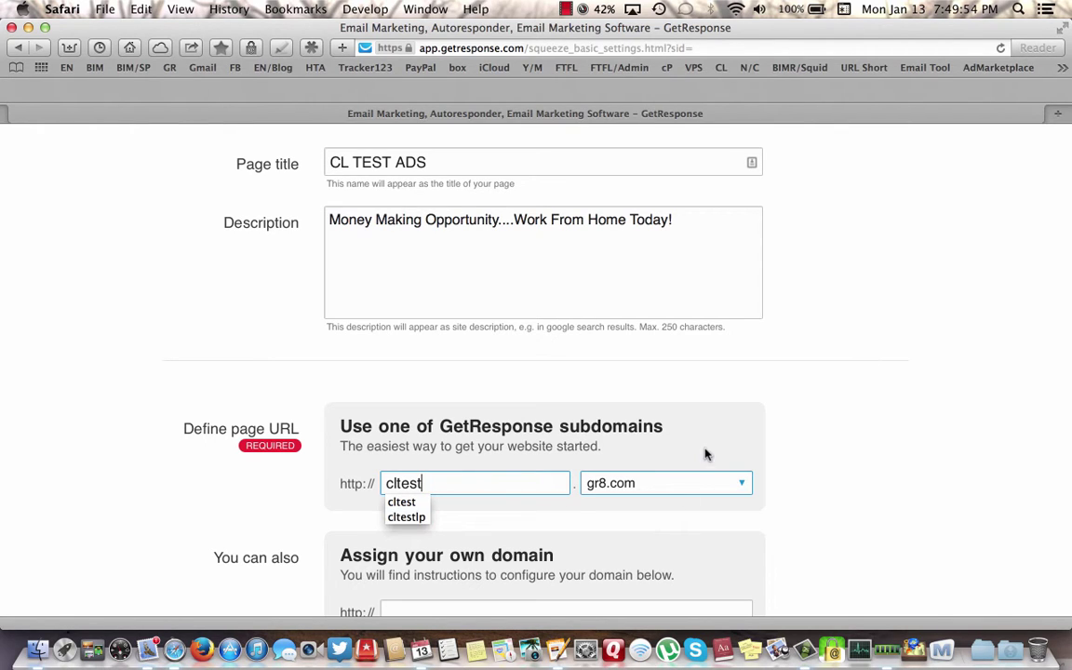
- Keep cltest as the subdomain, dismissing suggestions, and leave the own-domain field empty
click(500, 509)
double_click(474, 483)
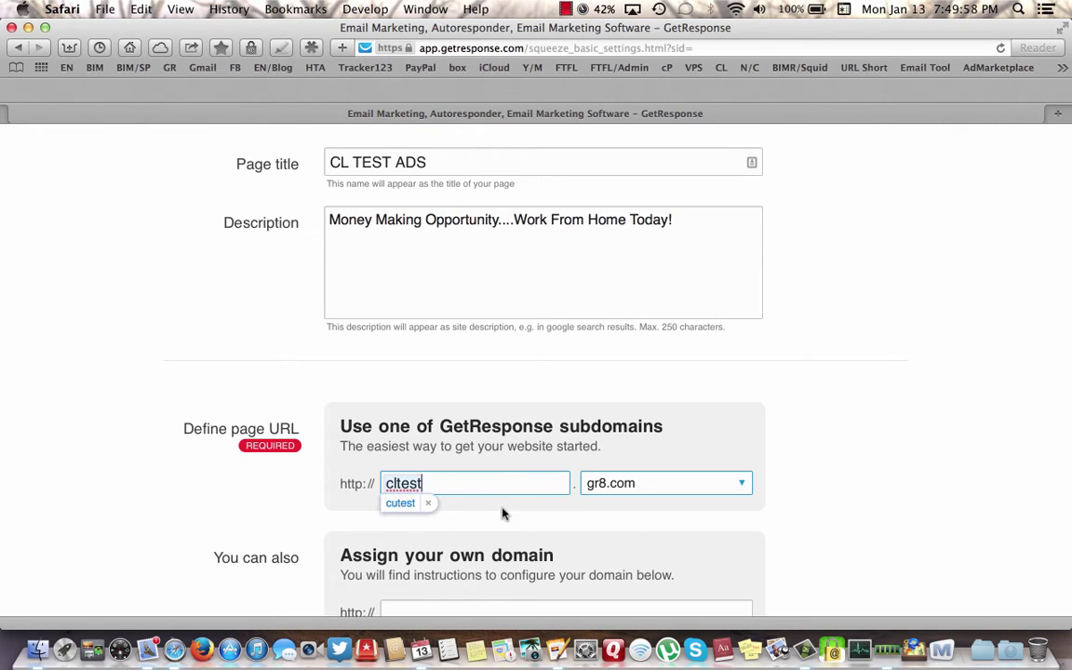
click(446, 483)
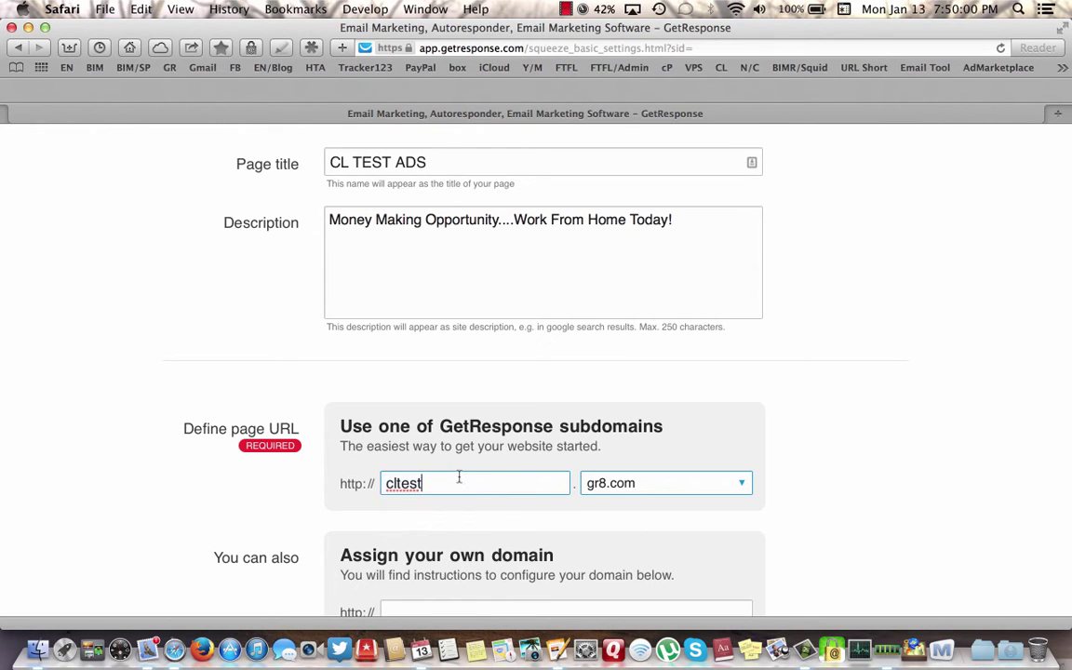
scroll(803, 463, down, 3)
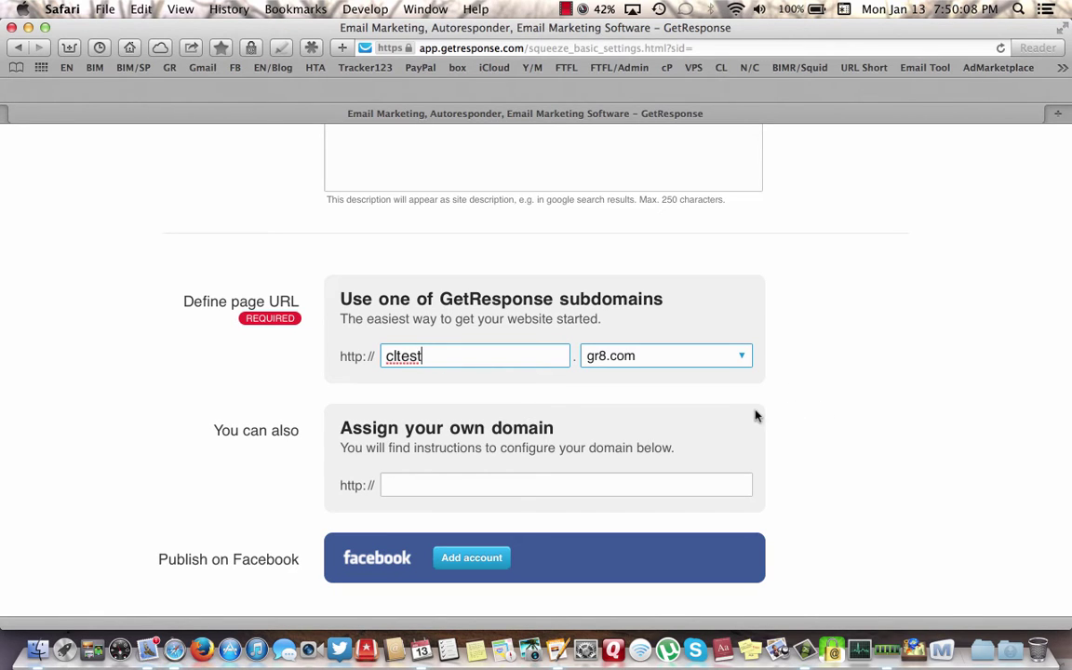
key(Tab)
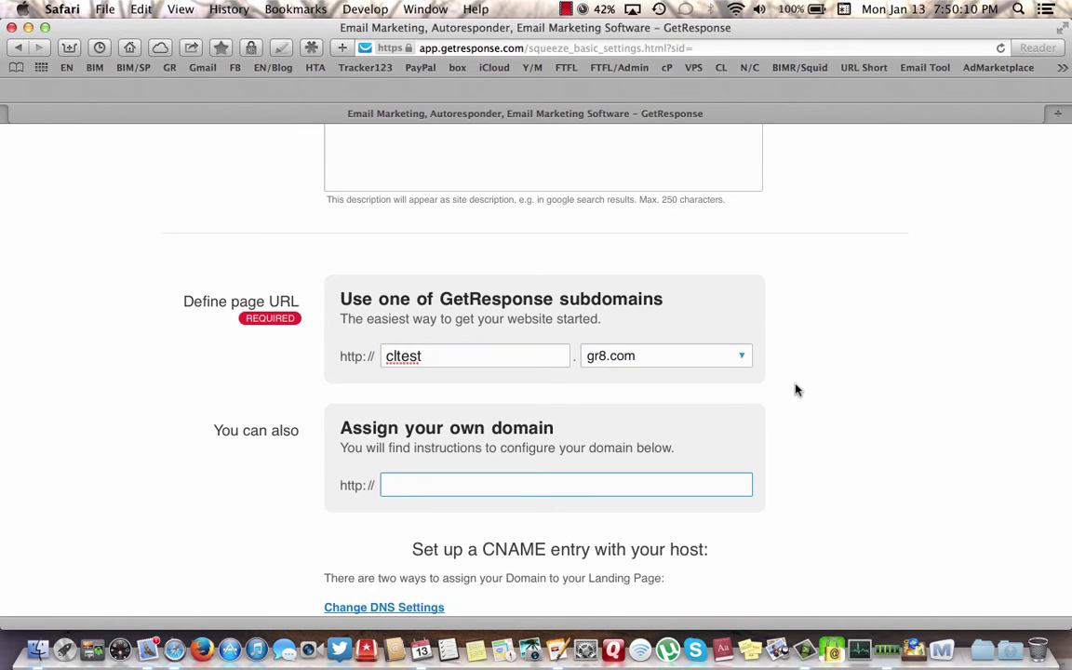
scroll(796, 389, down, 3)
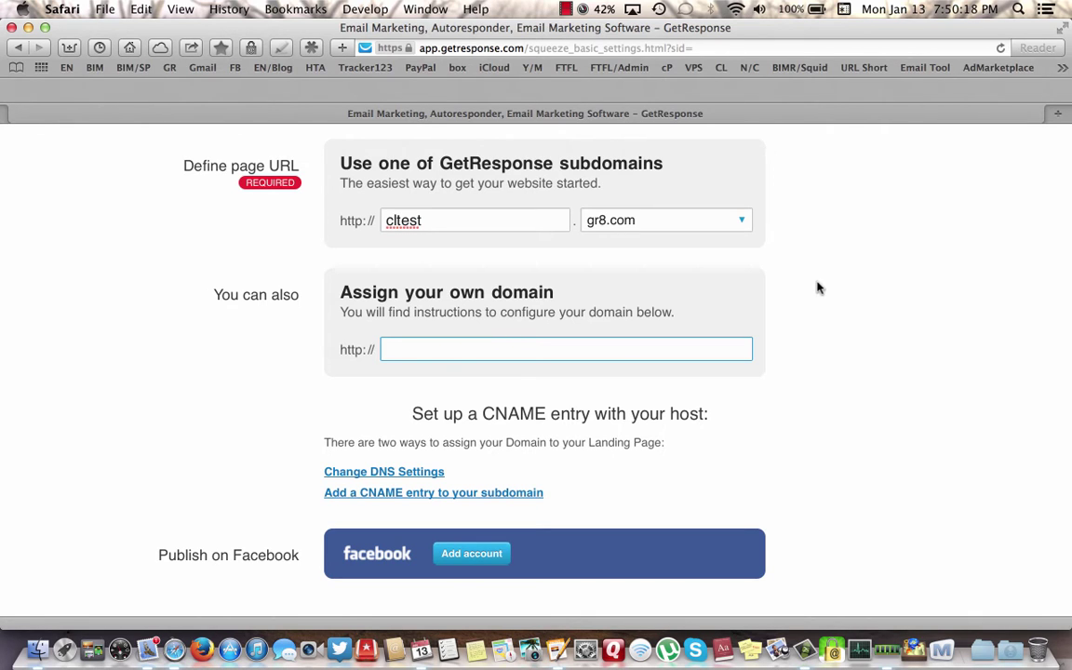
scroll(816, 283, up, 5)
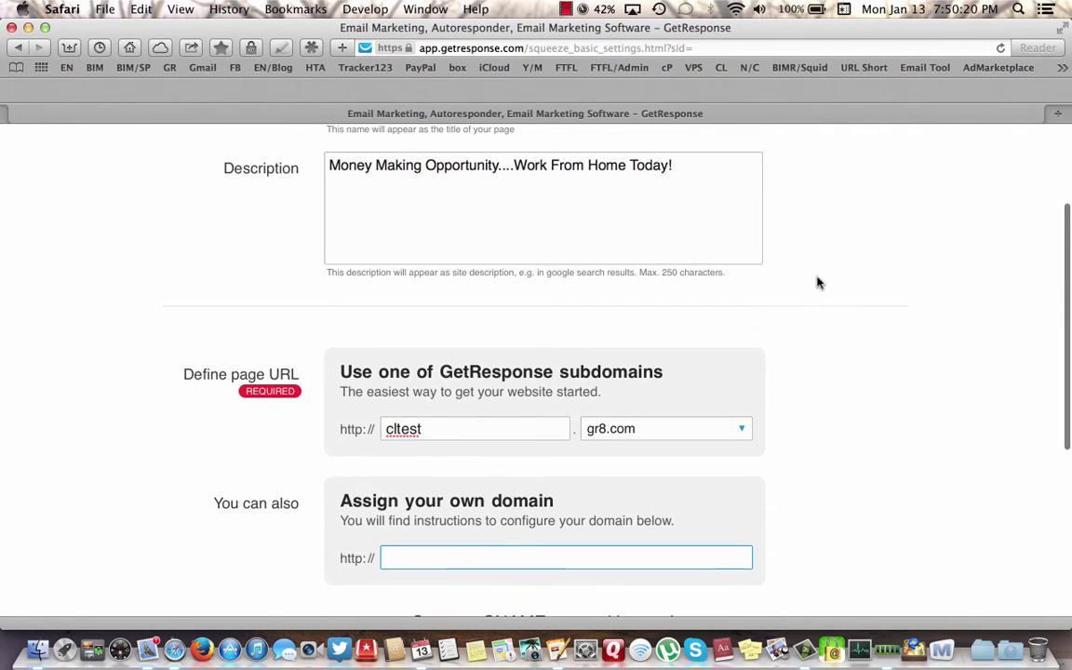
key(shift+Tab)
key(shift+Tab)
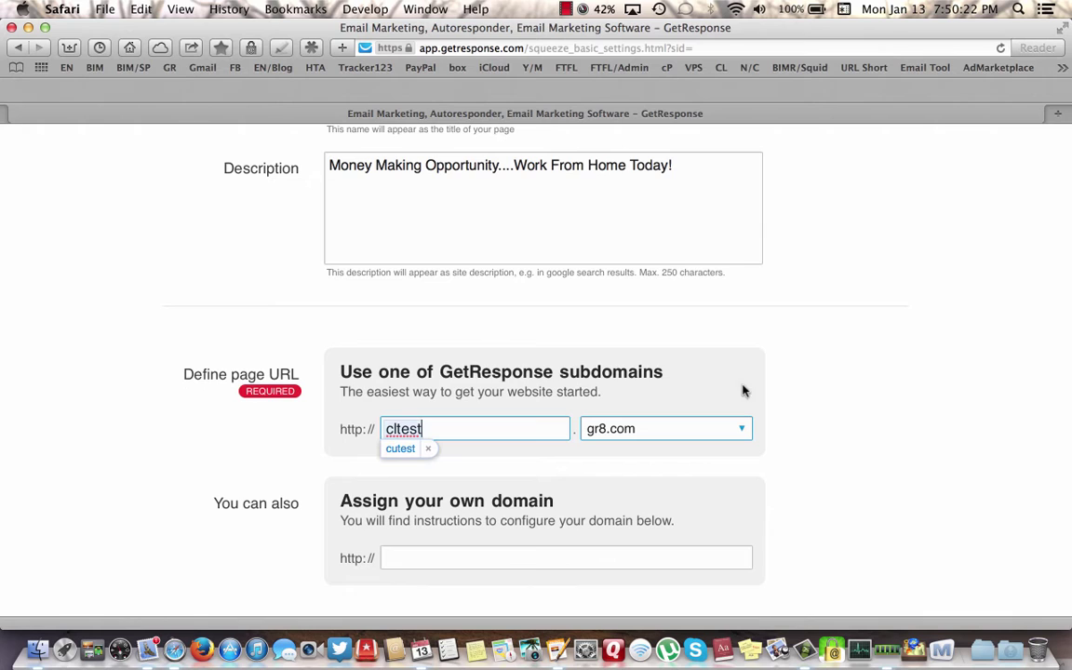
scroll(862, 453, down, 5)
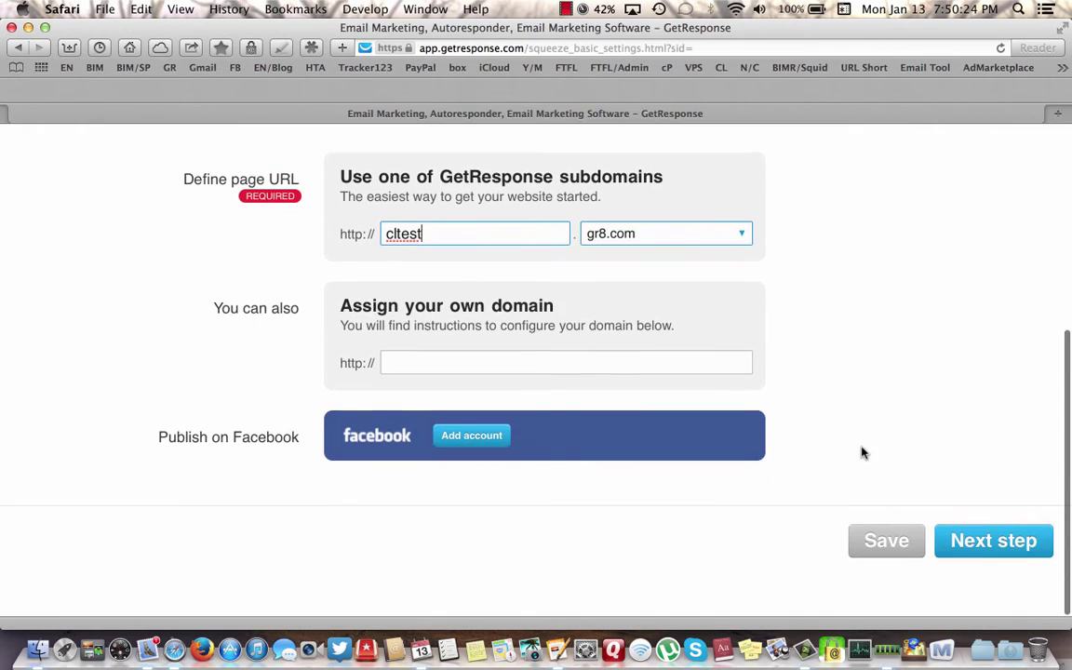
- Continue to the predesigned template gallery and browse the templates
click(986, 542)
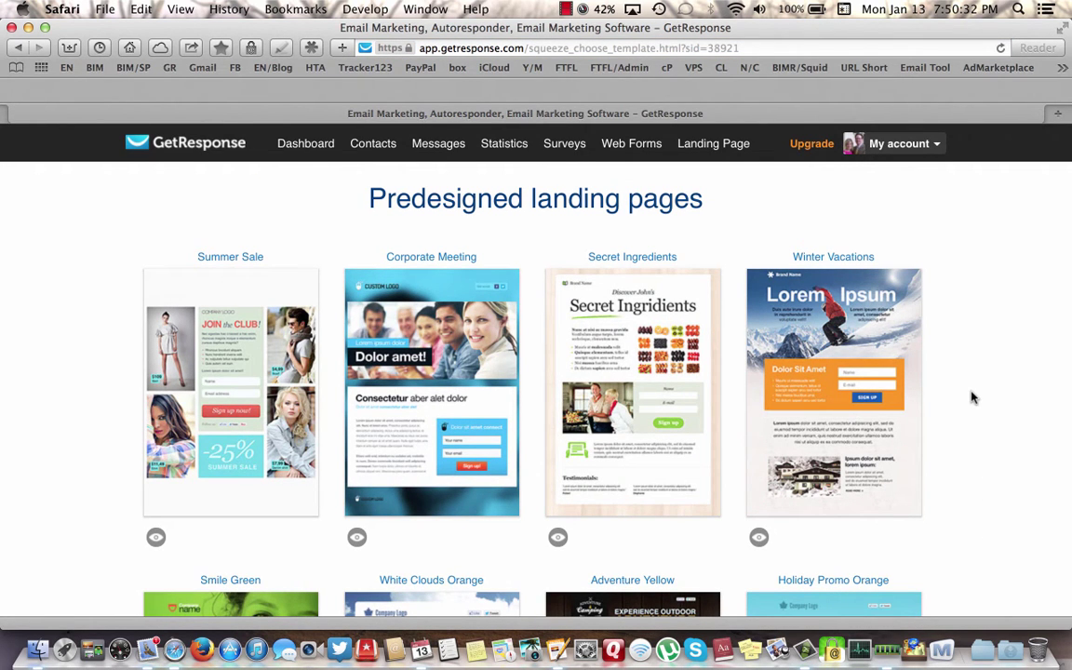
scroll(971, 398, down, 4)
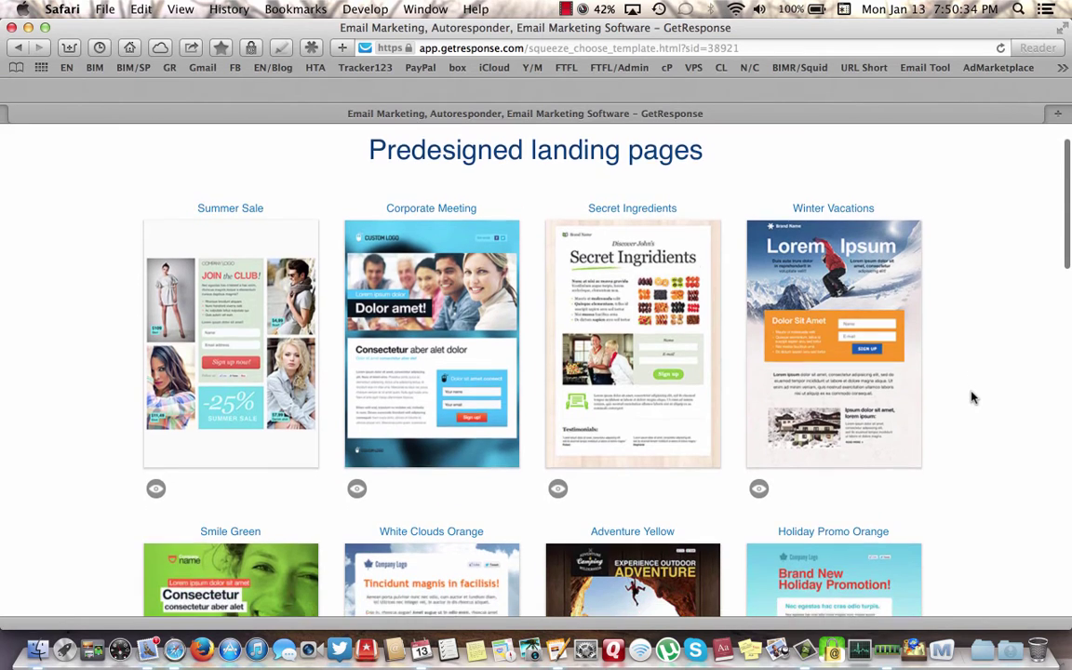
scroll(972, 397, down, 6)
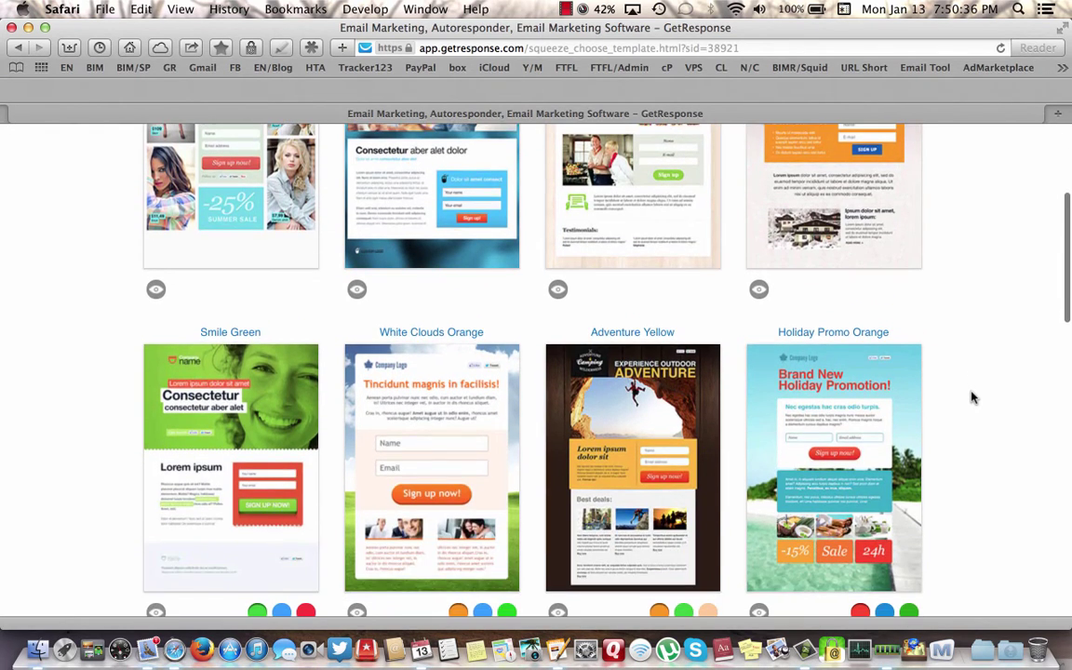
scroll(971, 398, down, 3)
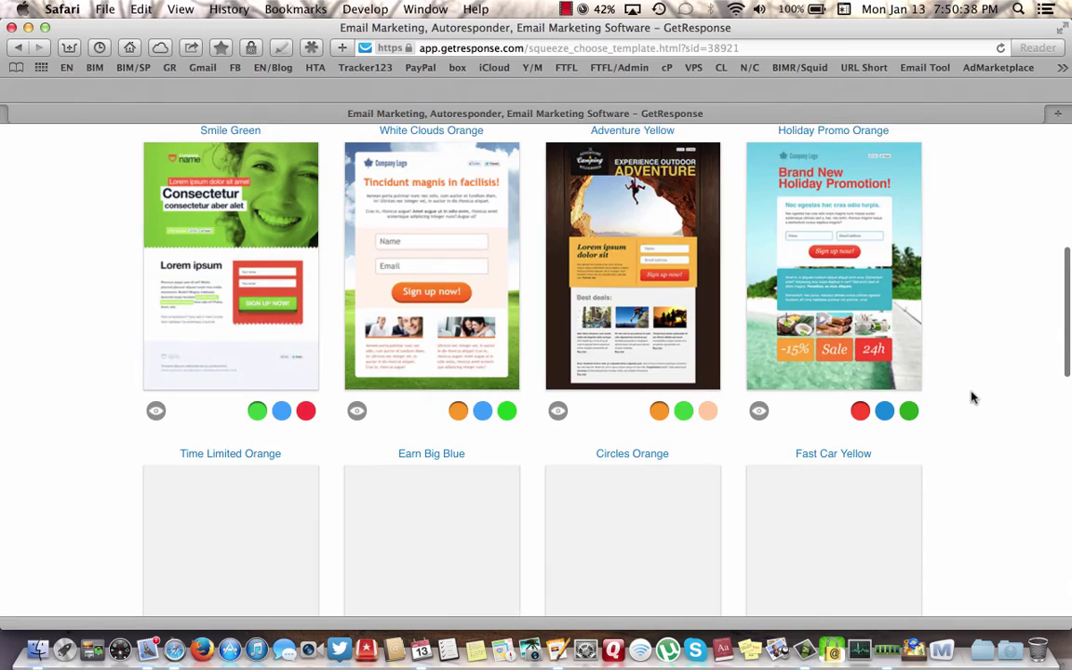
scroll(971, 397, down, 2)
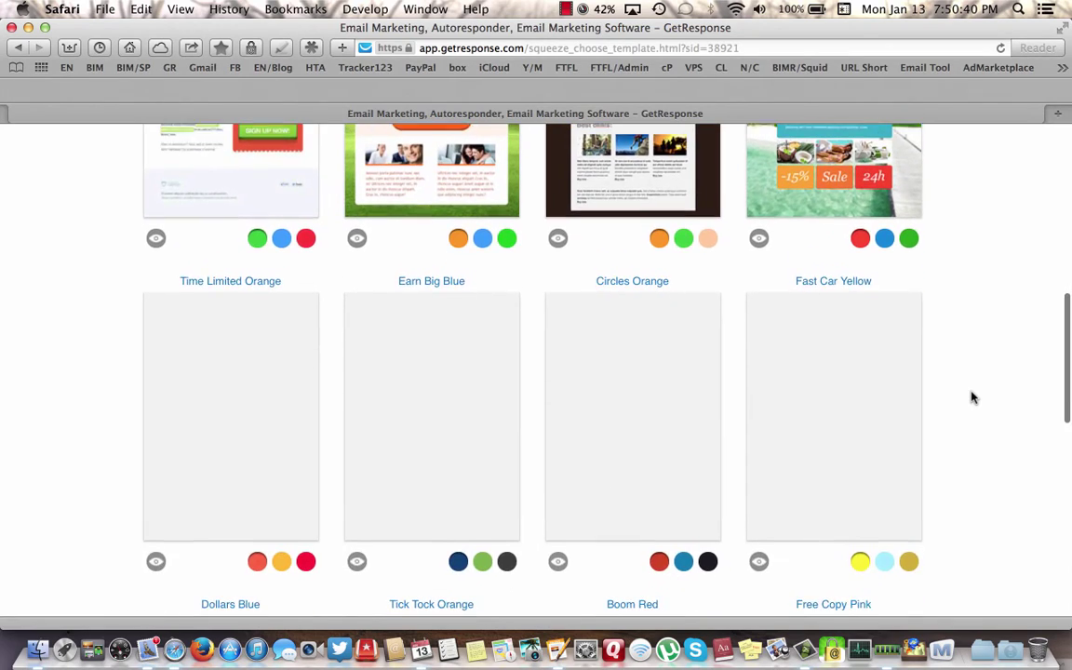
scroll(971, 397, down, 3)
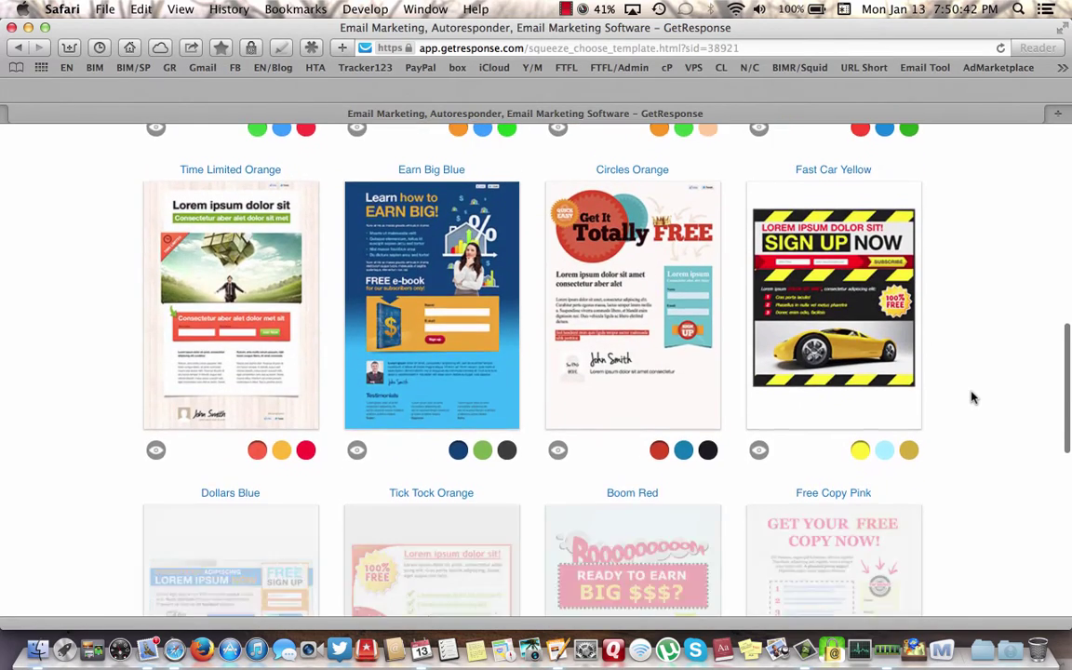
scroll(972, 397, down, 1)
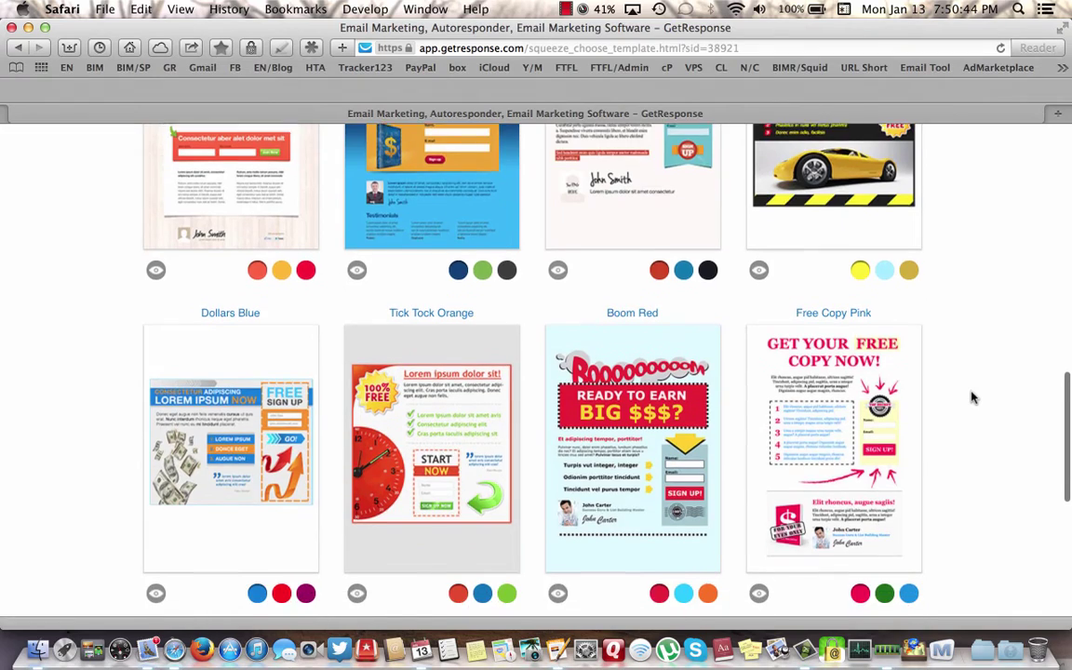
scroll(971, 397, down, 2)
scroll(971, 397, down, 3)
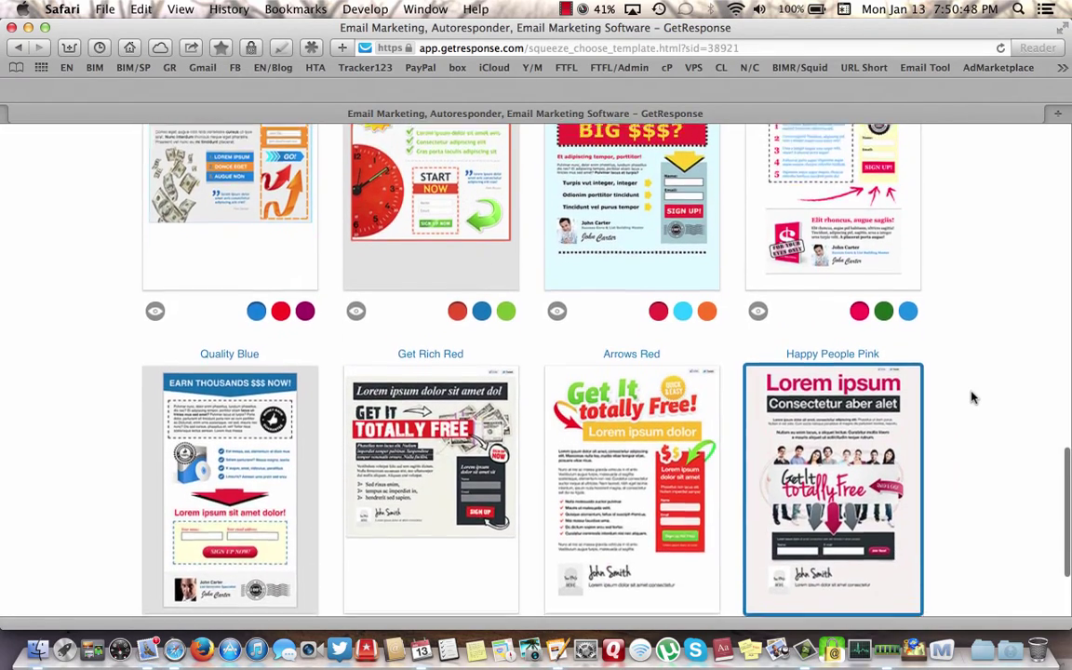
scroll(971, 398, up, 5)
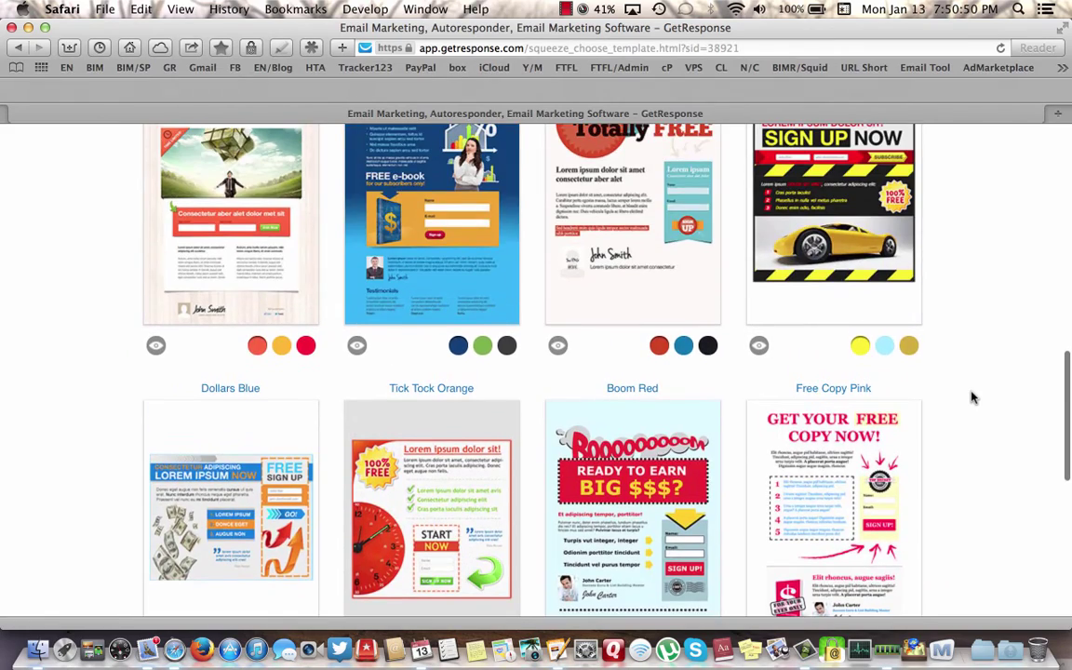
scroll(971, 397, up, 10)
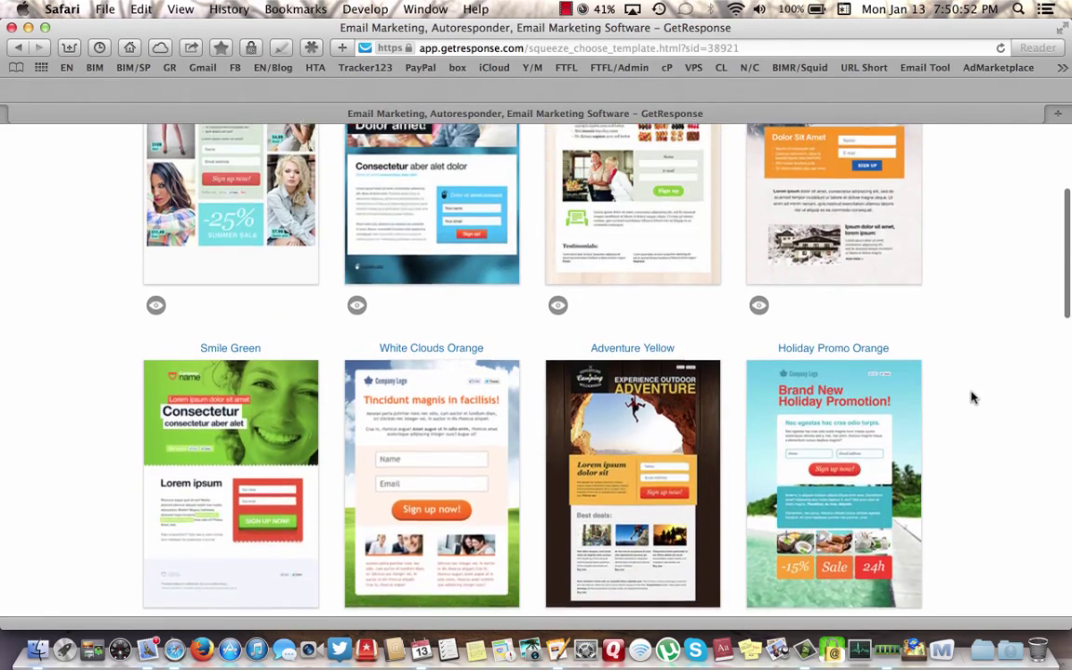
scroll(971, 398, up, 3)
scroll(972, 398, down, 8)
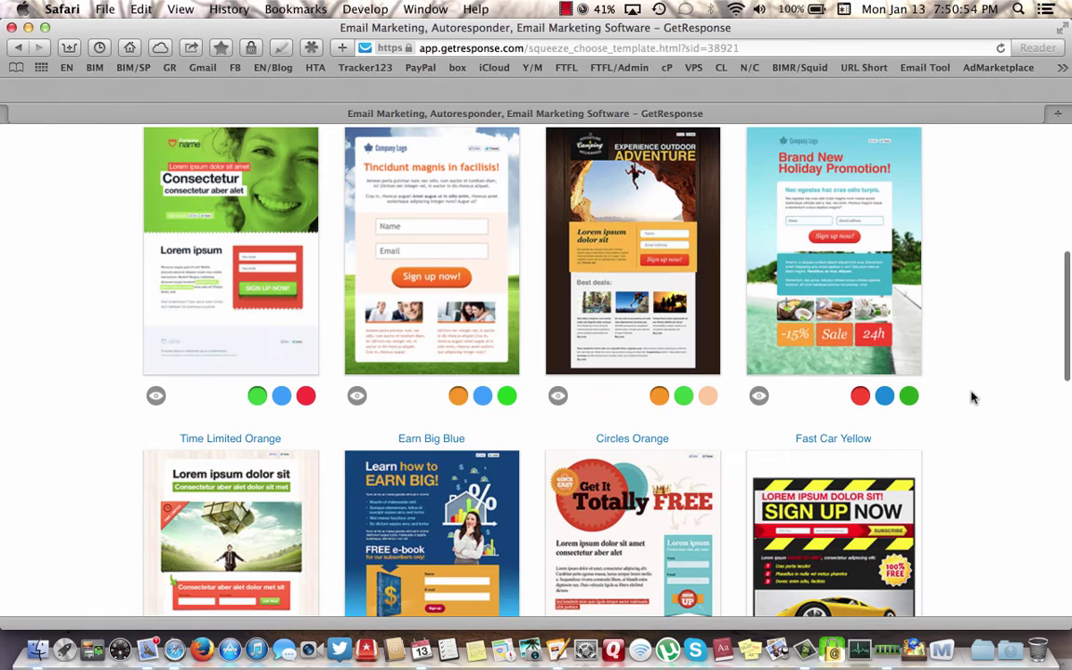
scroll(971, 397, down, 10)
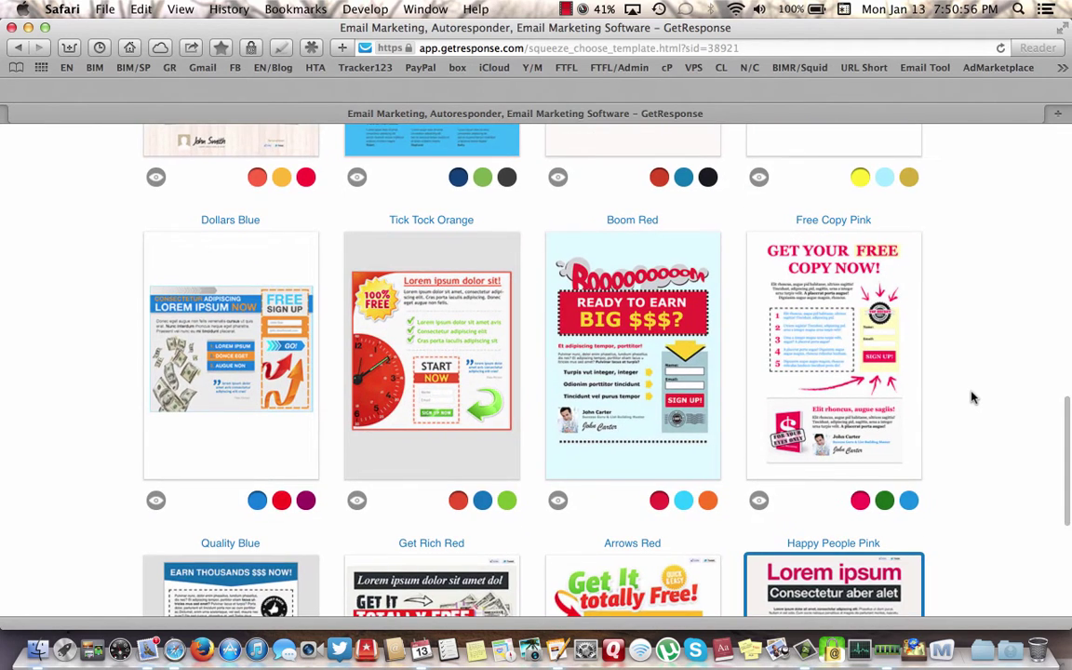
- Preview Boom in blue and orange, then settle on its red version
mouse_move(549, 276)
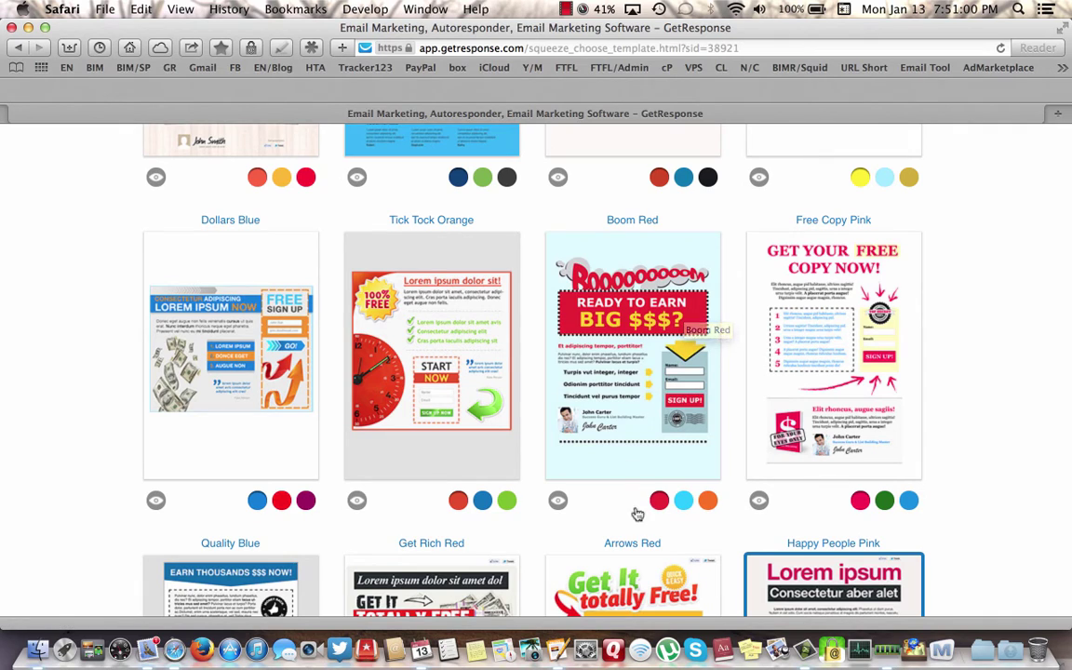
click(684, 501)
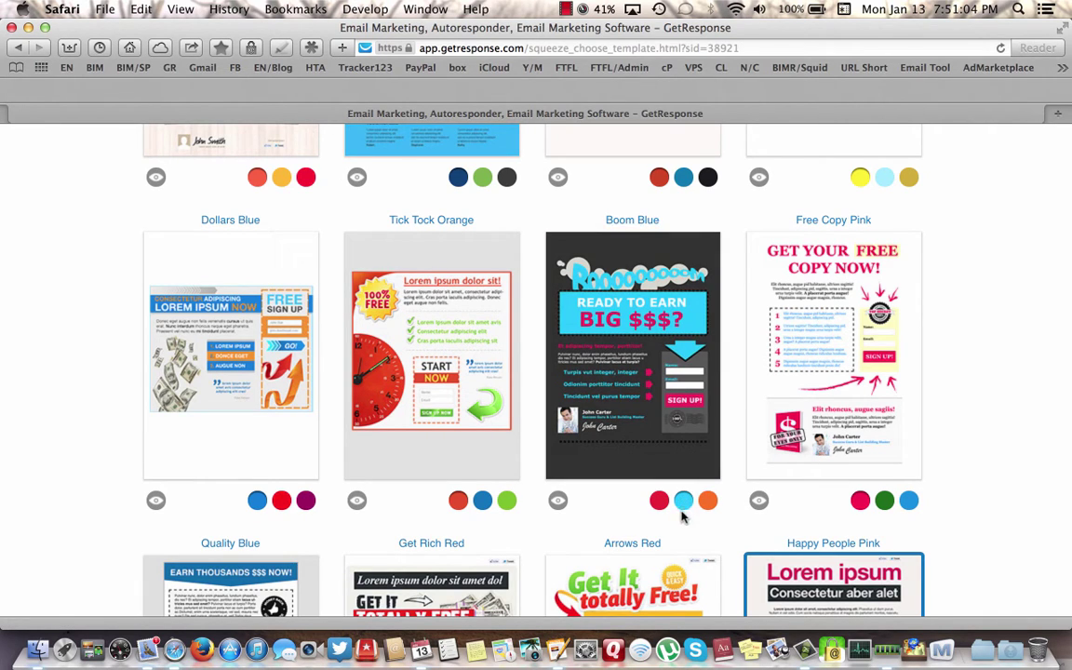
click(708, 502)
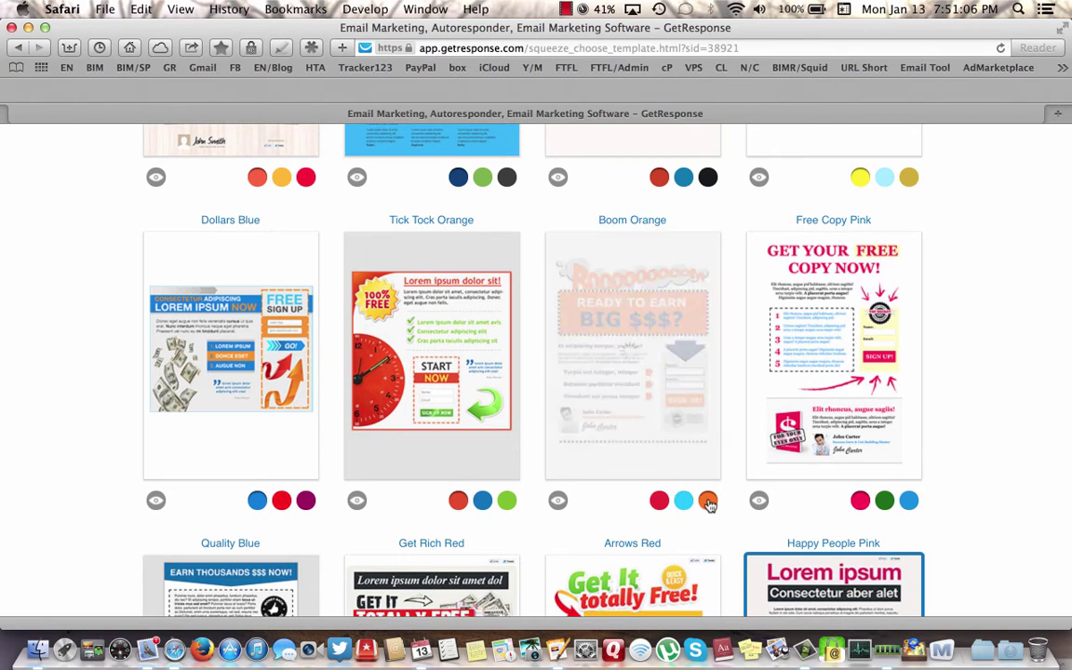
click(659, 501)
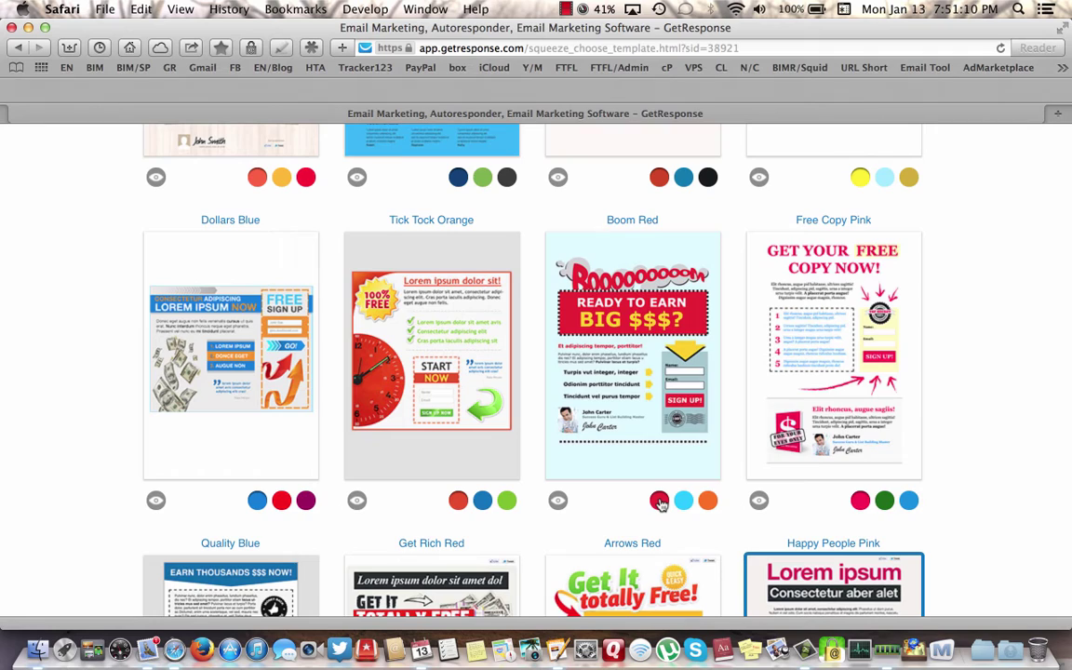
mouse_move(586, 331)
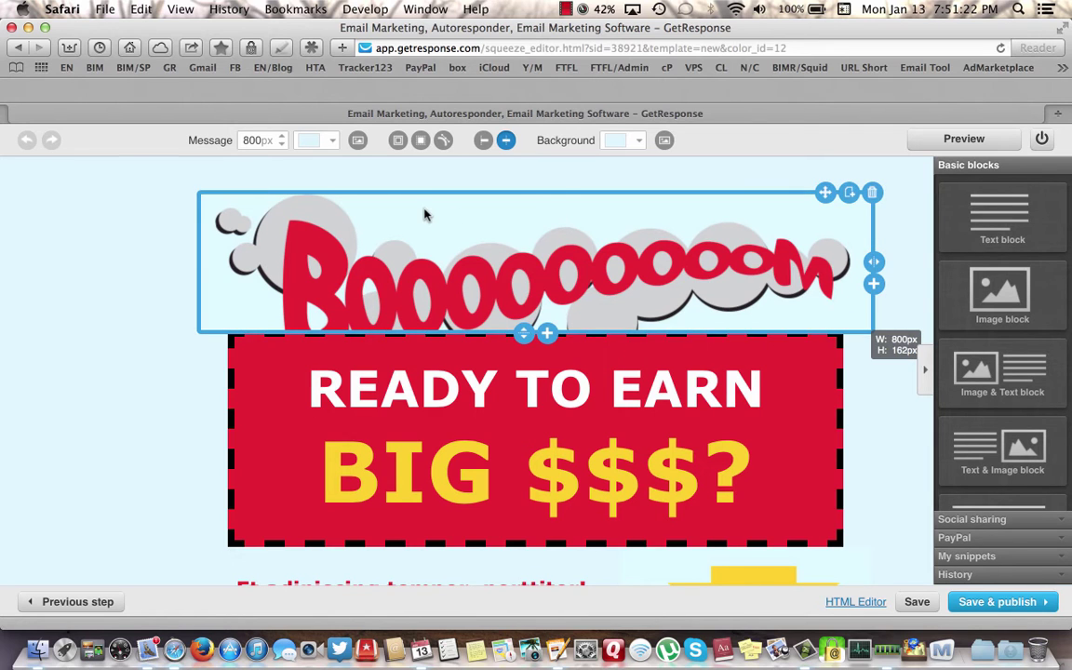
- Scroll through the Boom Red canvas to review the banner, text and Name/Email form
scroll(158, 367, down, 5)
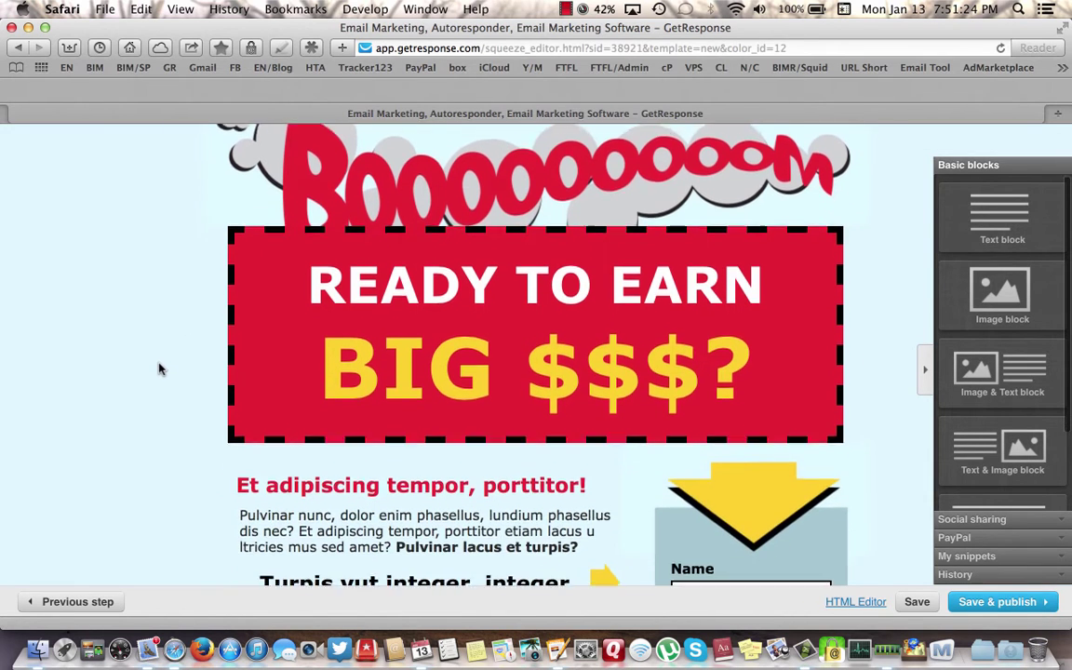
scroll(158, 369, up, 3)
scroll(158, 369, up, 2)
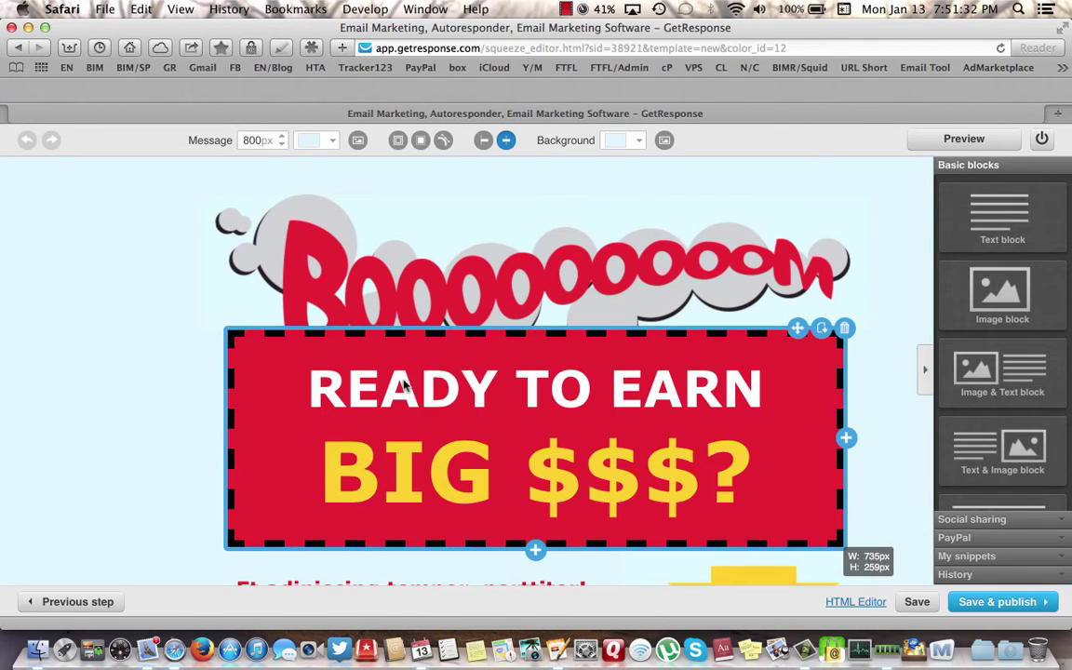
scroll(405, 391, down, 2)
scroll(404, 398, down, 3)
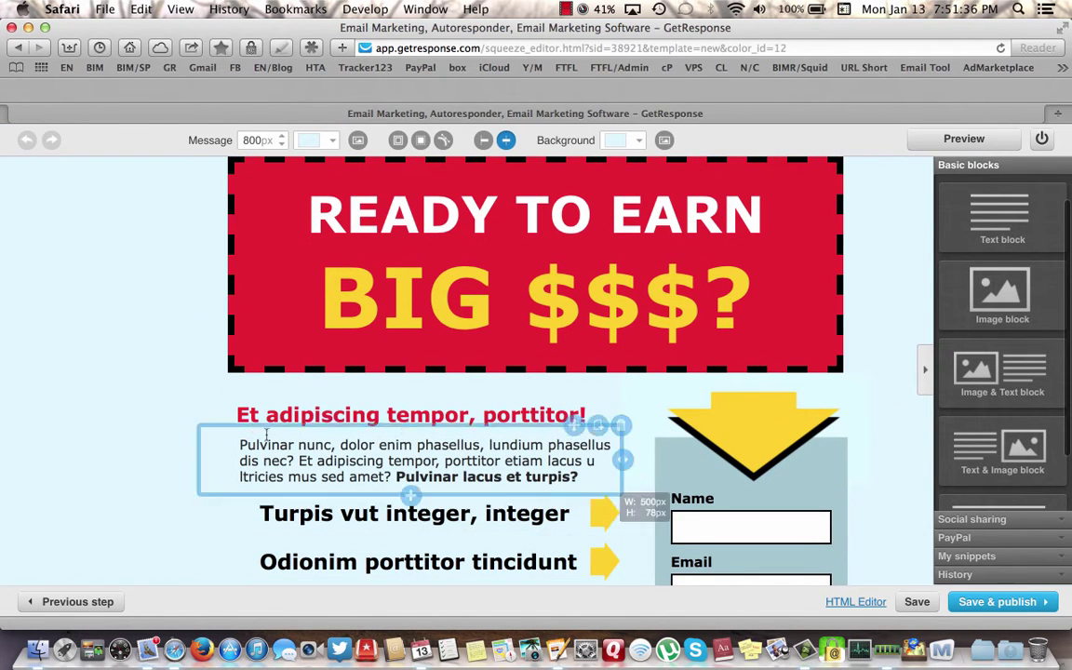
scroll(212, 435, down, 2)
scroll(212, 435, up, 6)
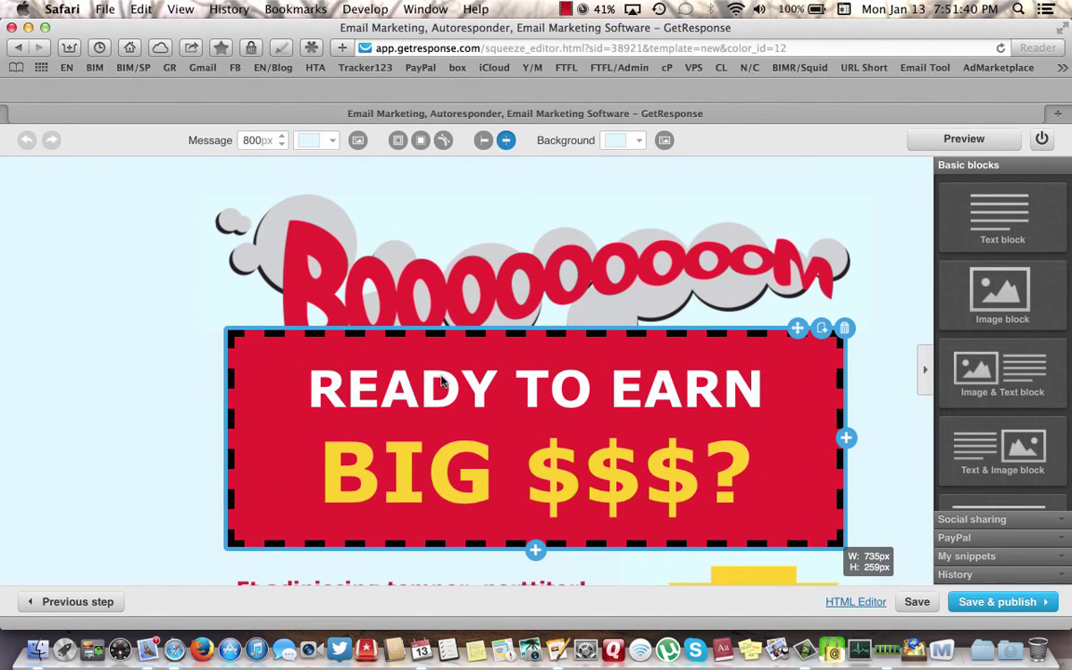
- Replace the 'Ready to earn' headline wording with 'Work From Home' before BIG $$$?
click(500, 423)
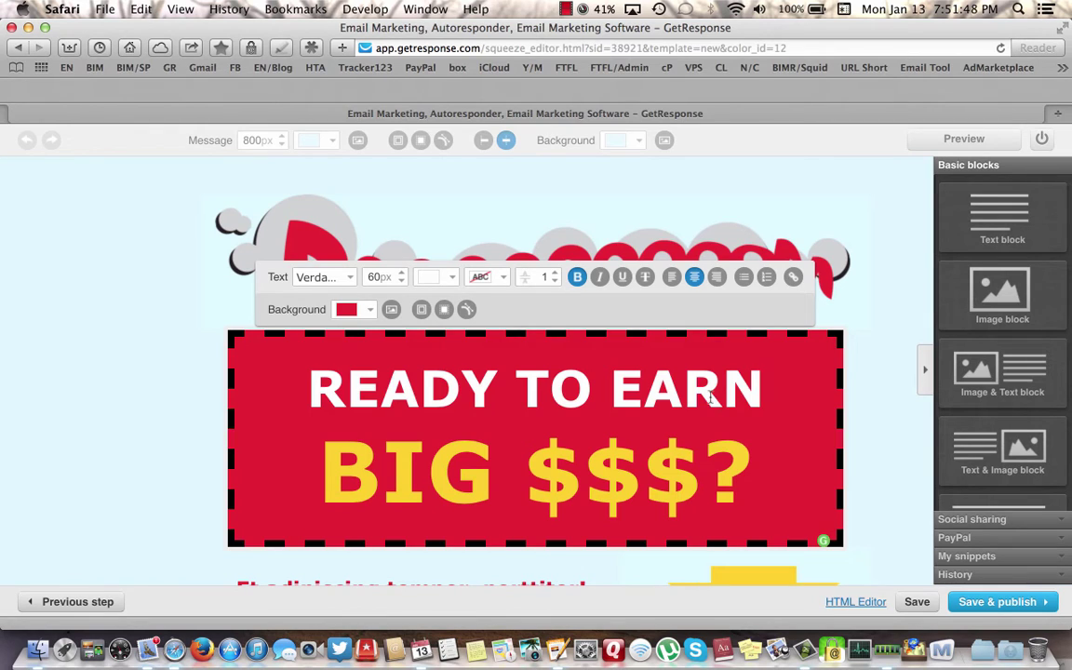
key(BackSpace)
key(BackSpace)
key(BackSpace)
key(BackSpace)
key(BackSpace)
key(BackSpace)
key(BackSpace)
key(BackSpace)
key(BackSpace)
key(BackSpace)
key(BackSpace)
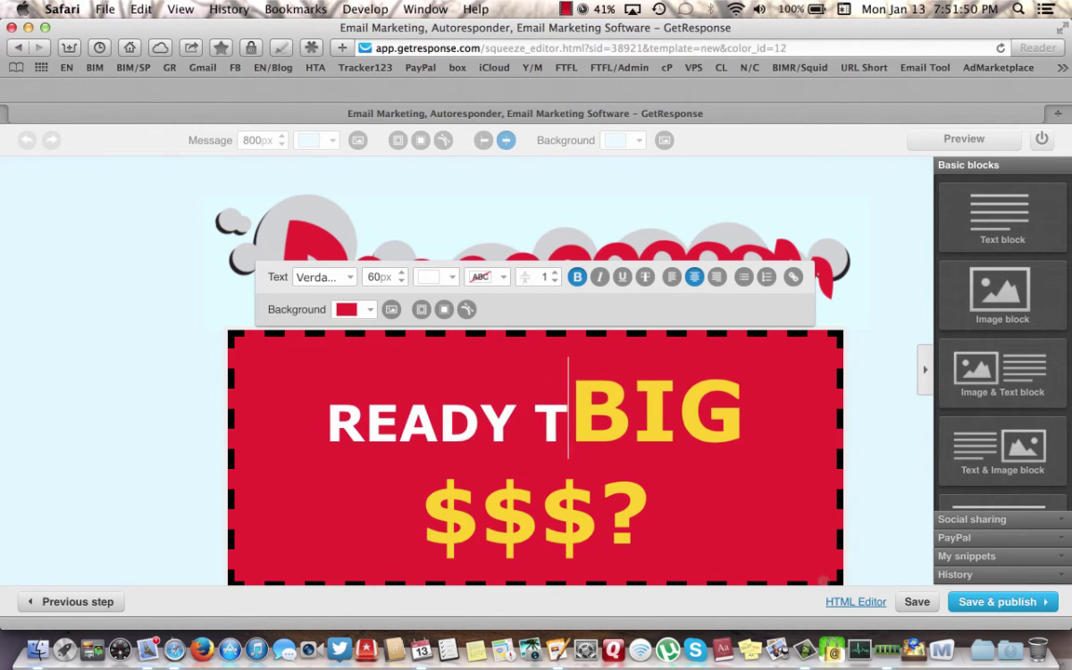
key(BackSpace)
key(BackSpace)
key(BackSpace)
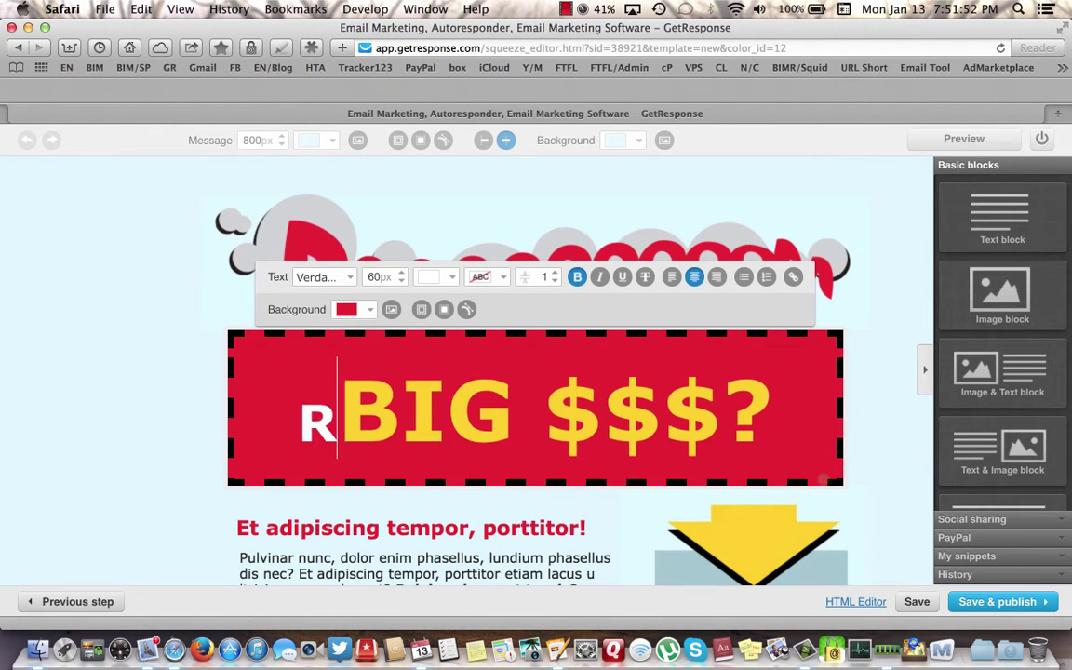
text(Work)
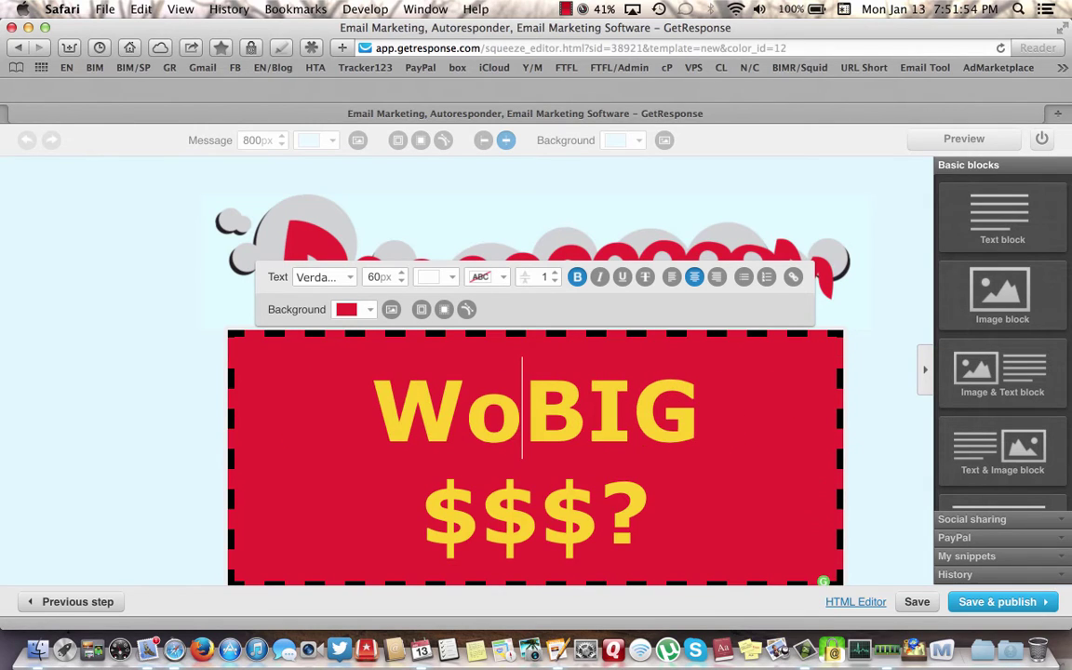
key(BackSpace)
key(BackSpace)
key(BackSpace)
key(BackSpace)
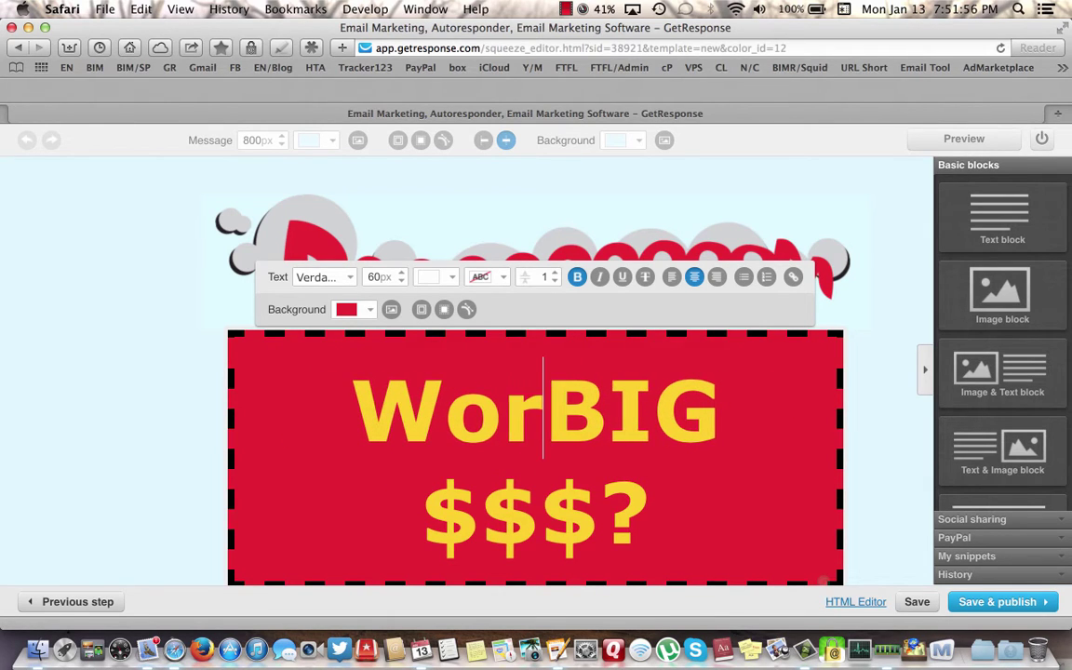
key(BackSpace)
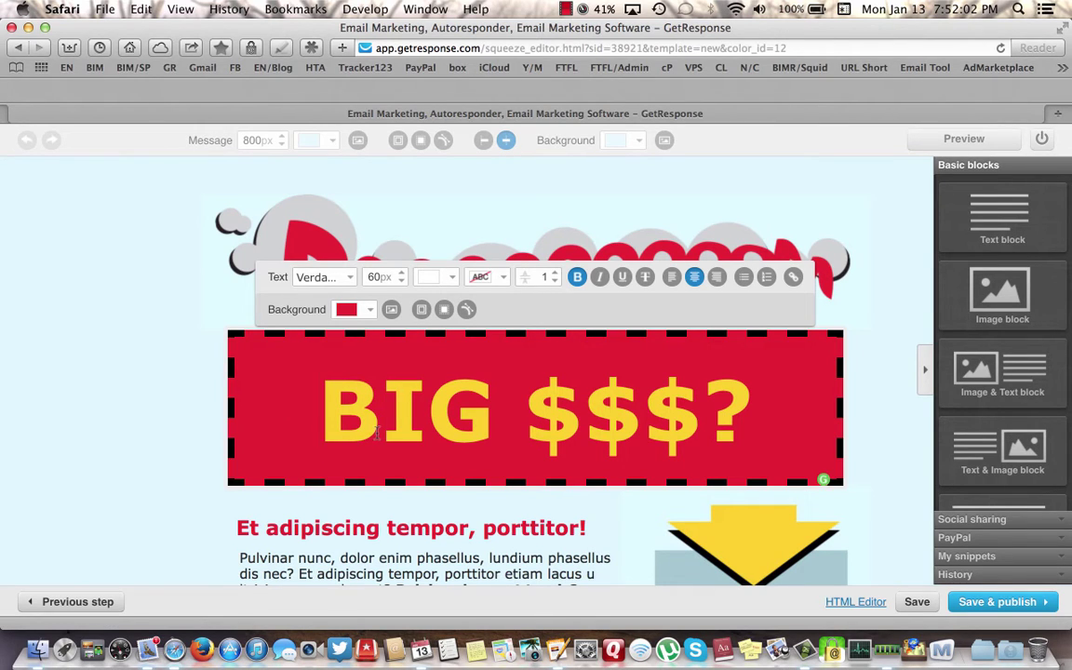
text(W)
text(ork F)
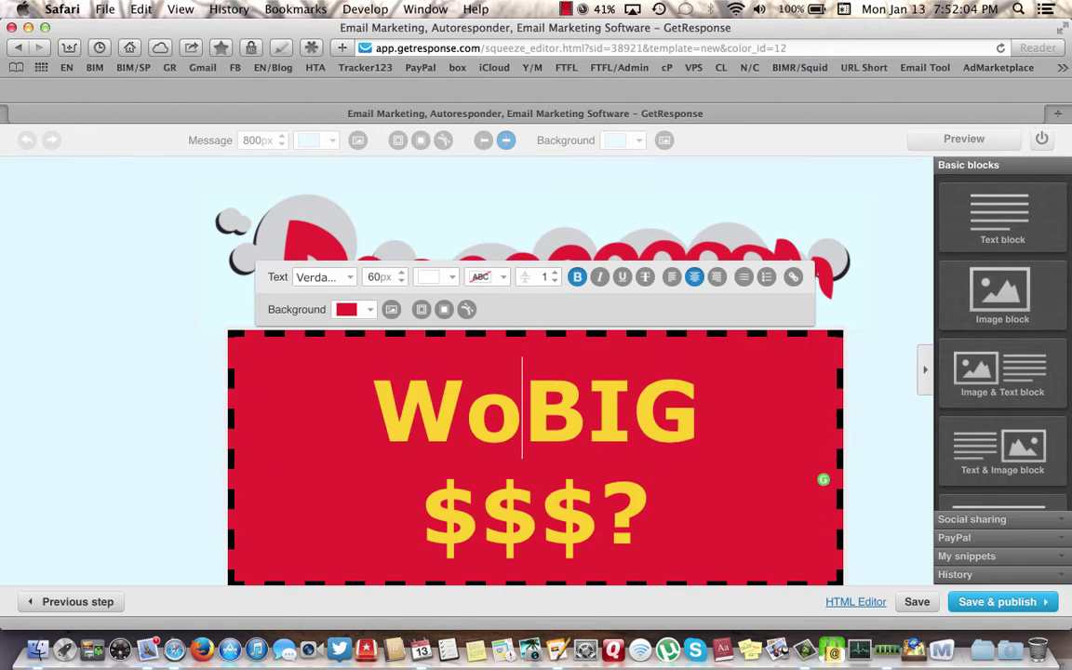
text(rom )
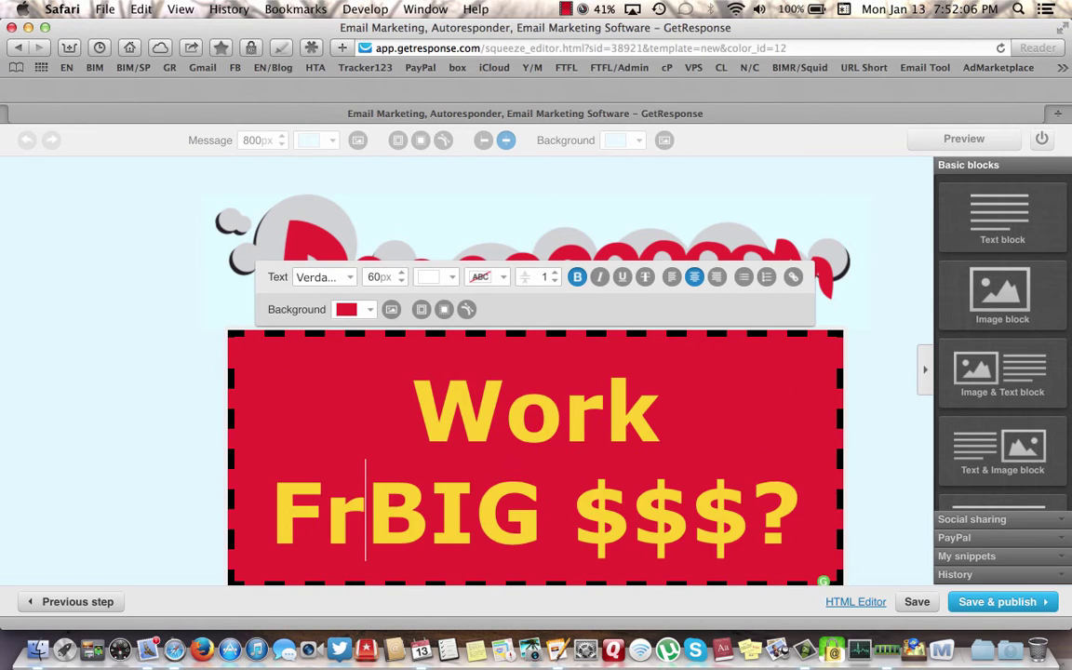
text(Home)
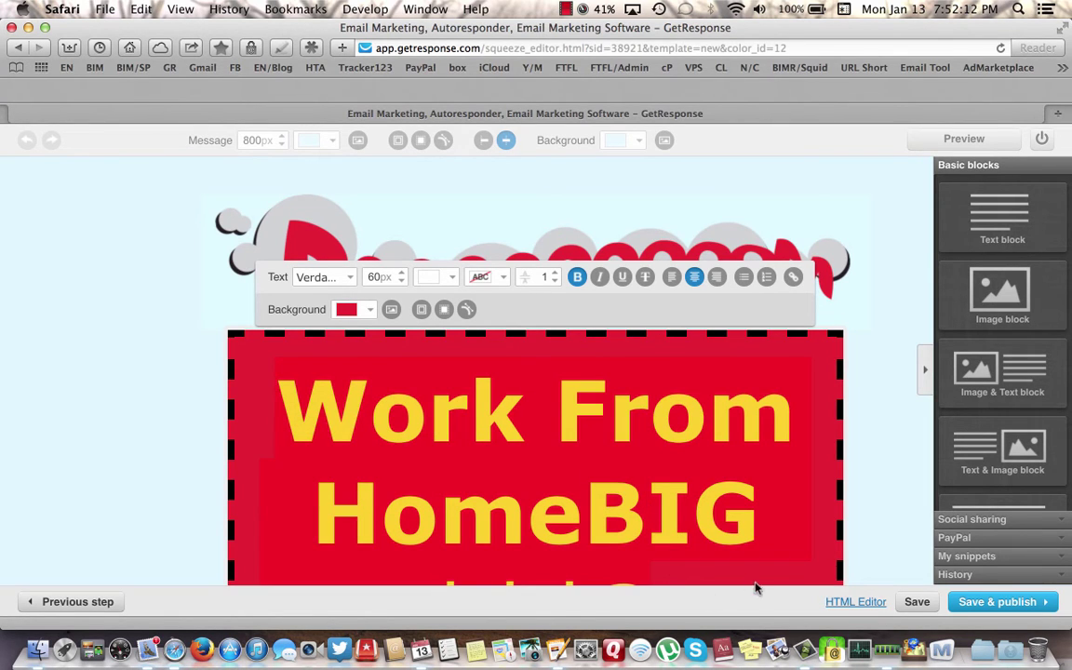
- Enlarge the headline text a few steps with the font-size spinner
scroll(741, 480, down, 4)
click(740, 476)
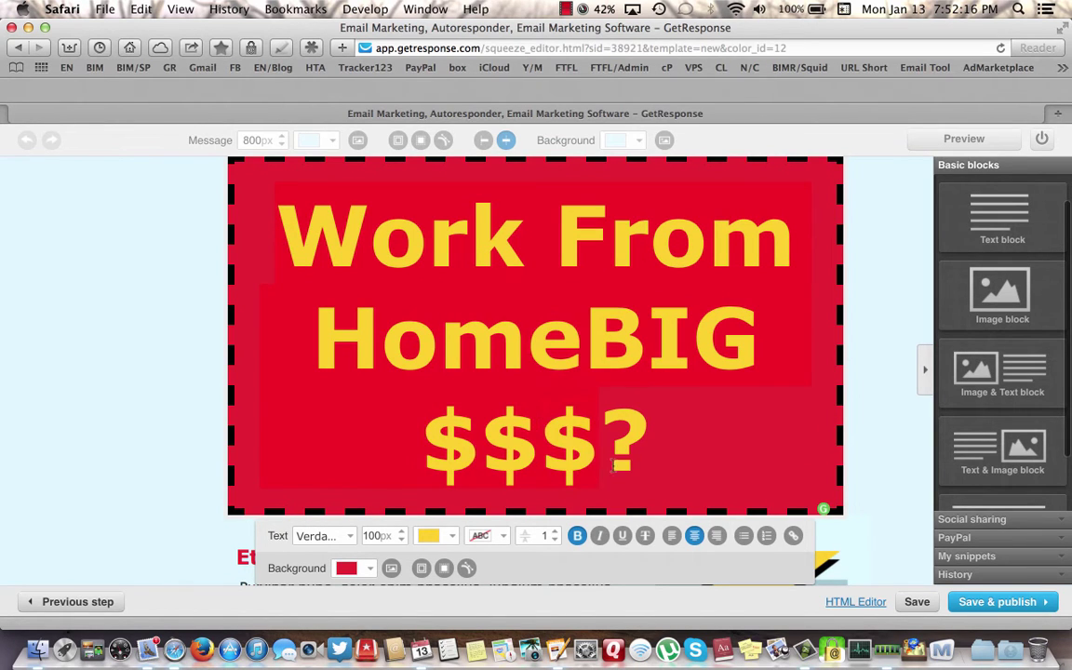
scroll(691, 425, up, 4)
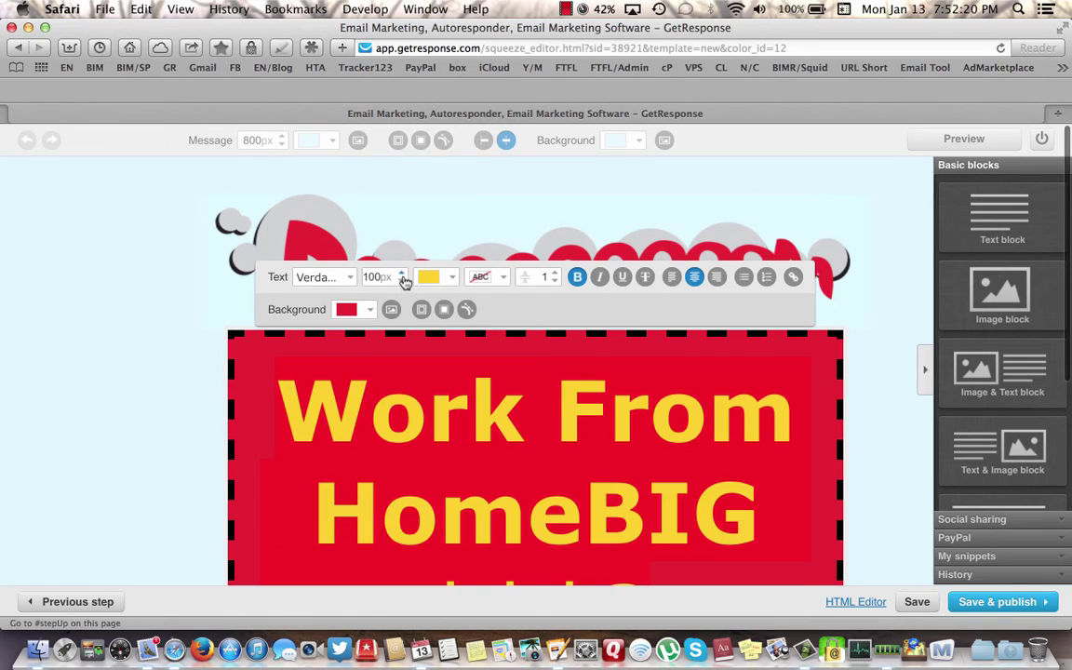
click(404, 275)
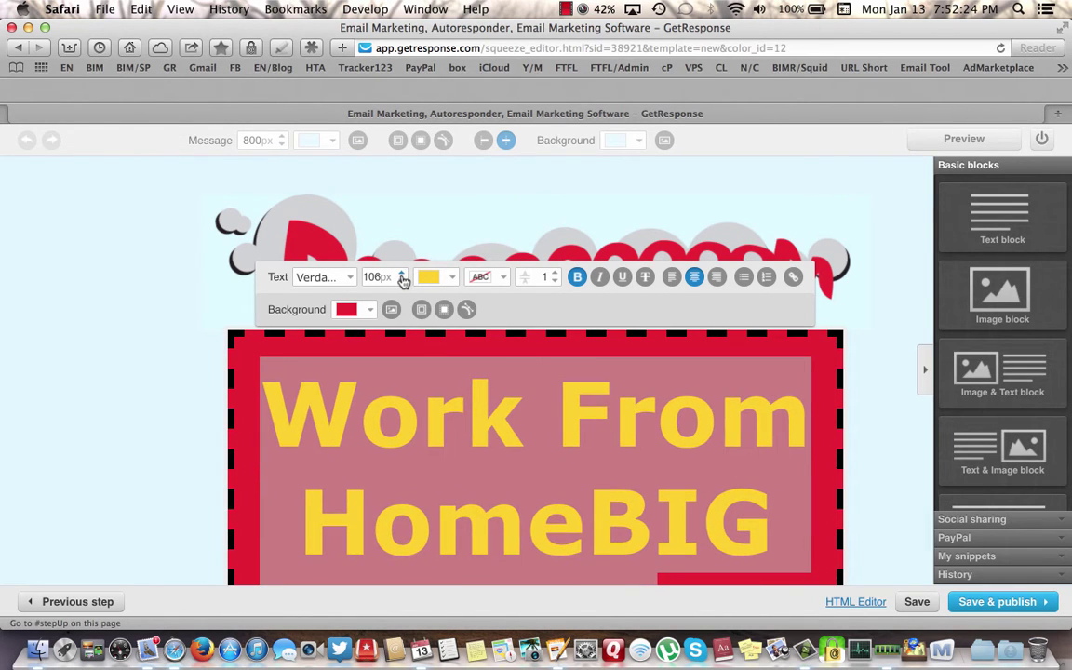
click(403, 275)
click(402, 276)
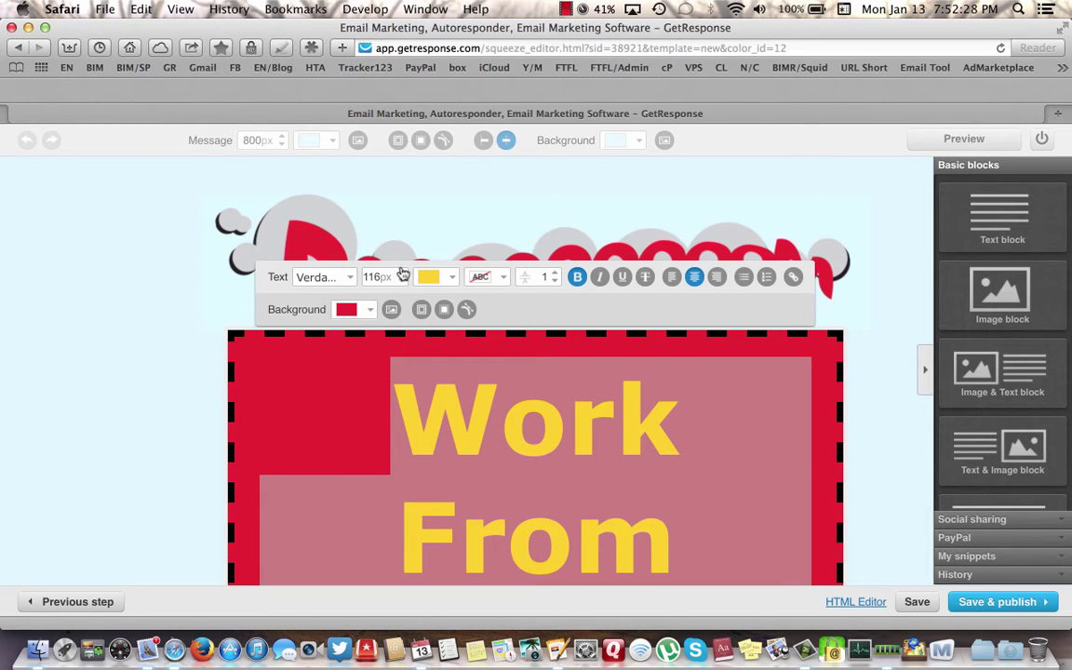
click(394, 275)
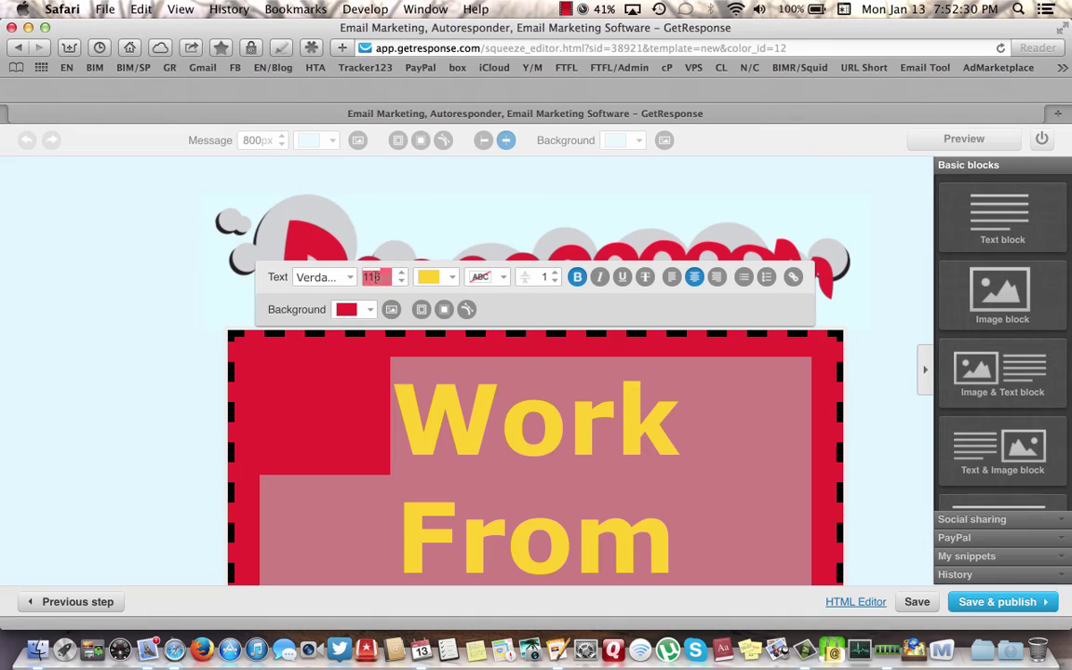
key(Return)
- Bring the headline size back down to 70px so it fits on two lines
scroll(789, 419, down, 4)
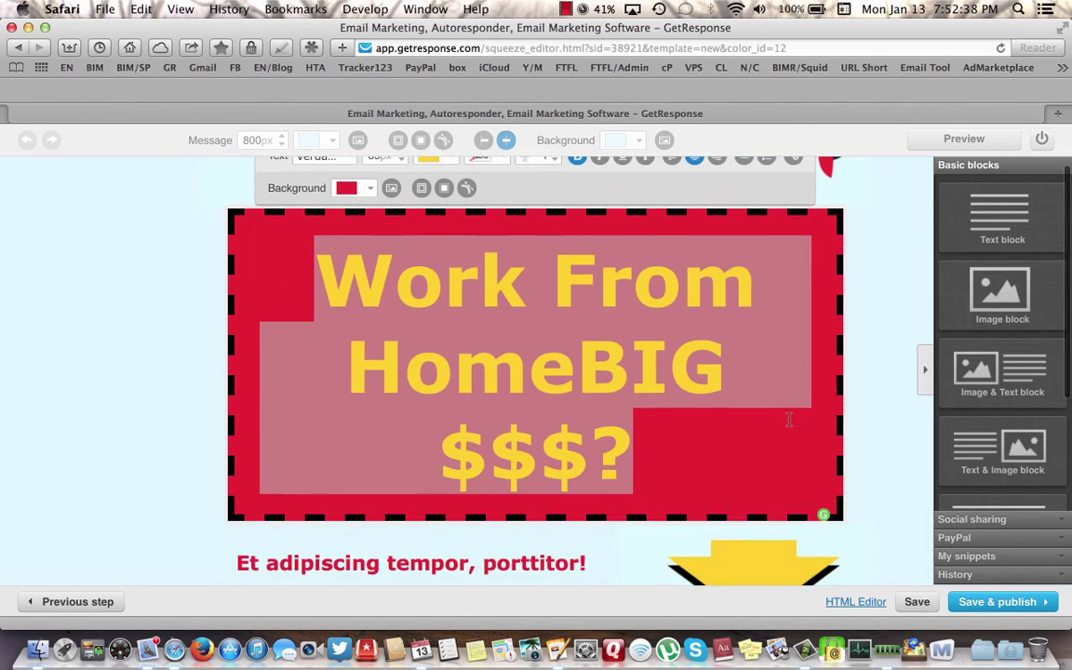
scroll(788, 419, up, 3)
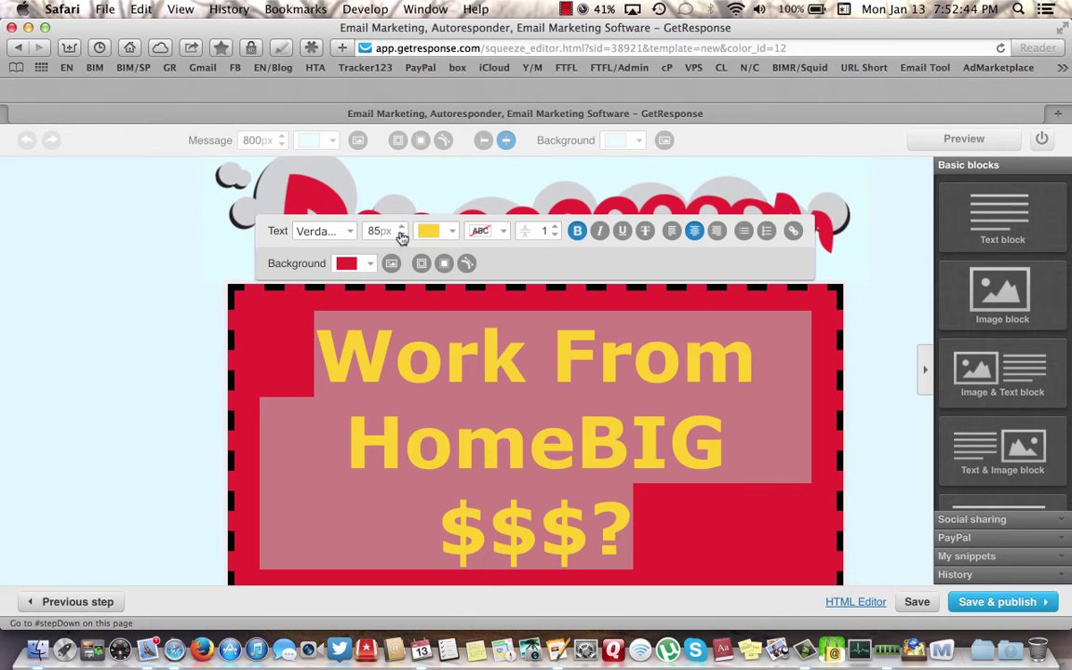
click(401, 236)
click(401, 236)
click(401, 236)
click(401, 236)
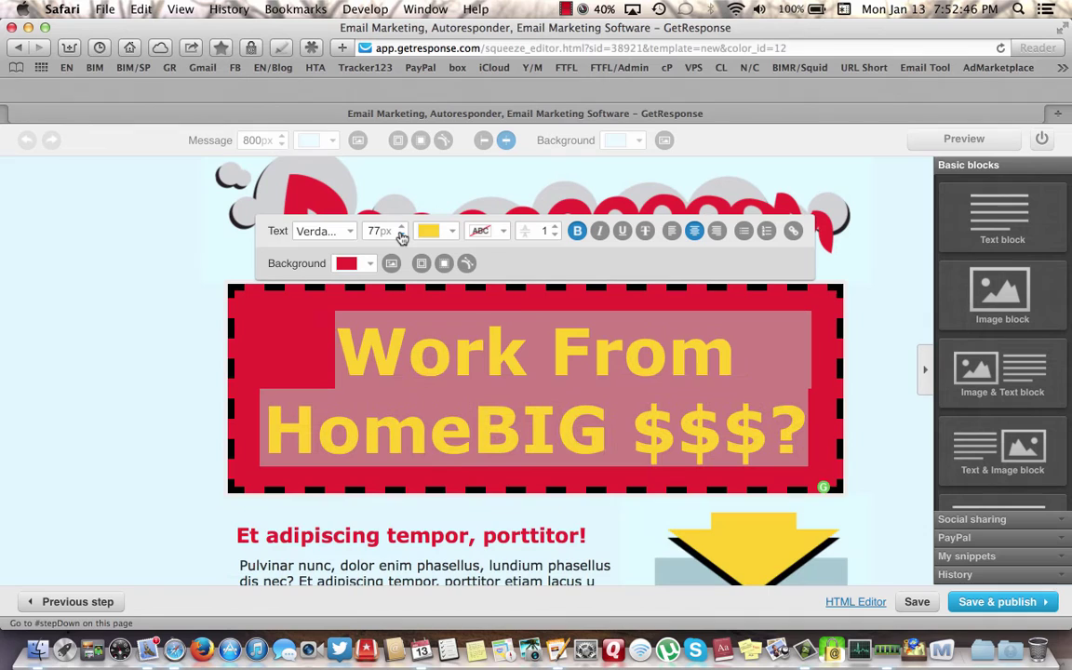
click(401, 237)
click(401, 236)
click(401, 236)
click(400, 236)
click(401, 236)
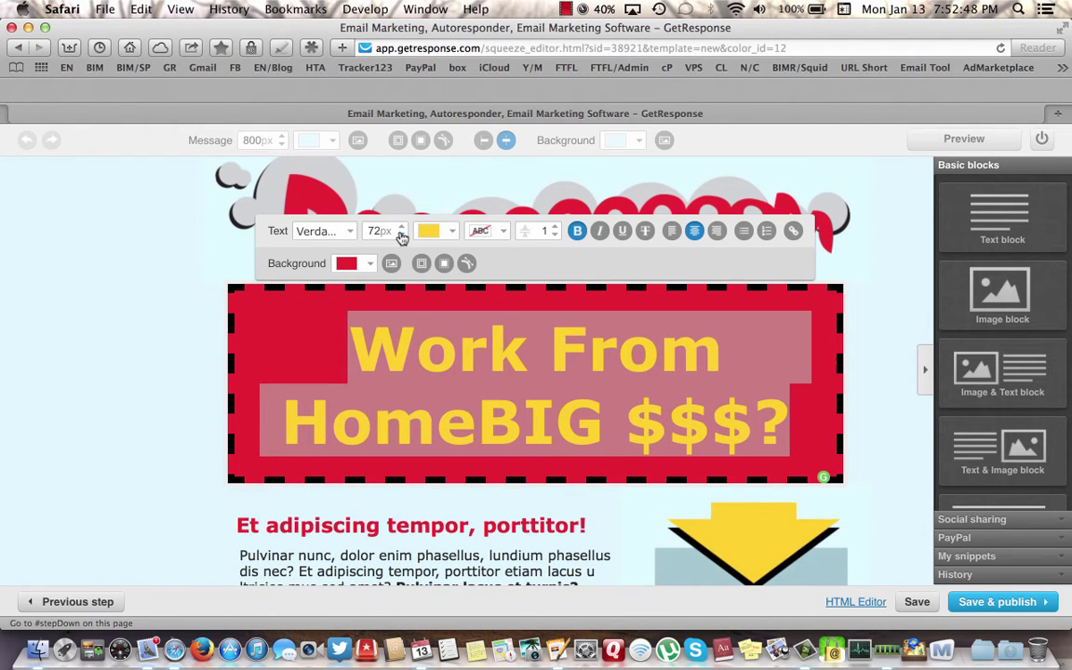
click(401, 237)
click(401, 236)
click(401, 236)
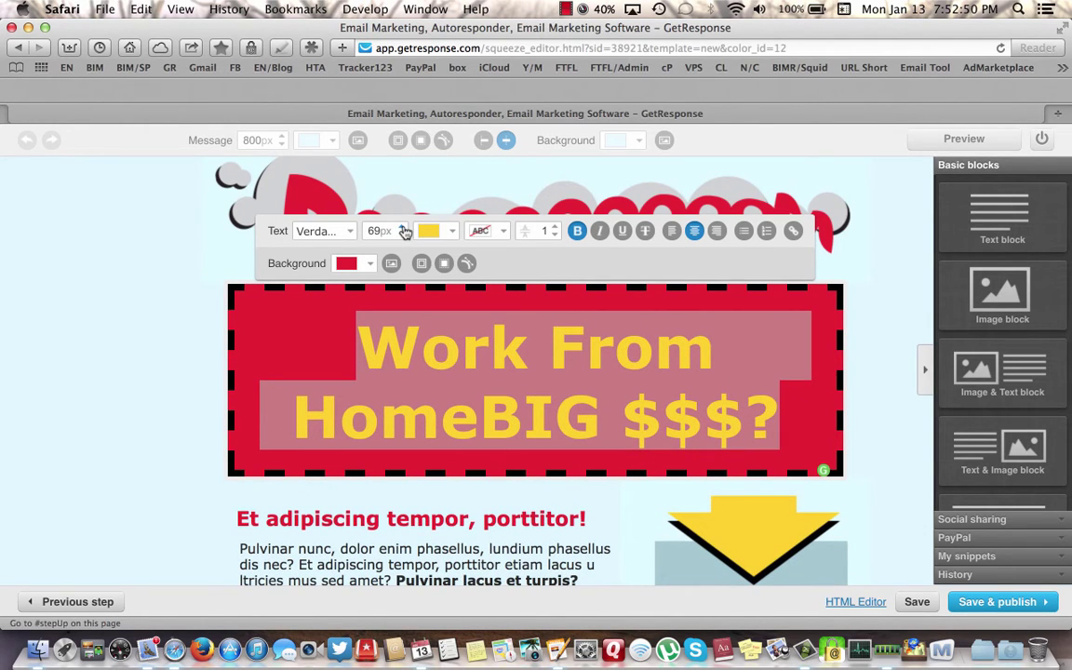
click(403, 228)
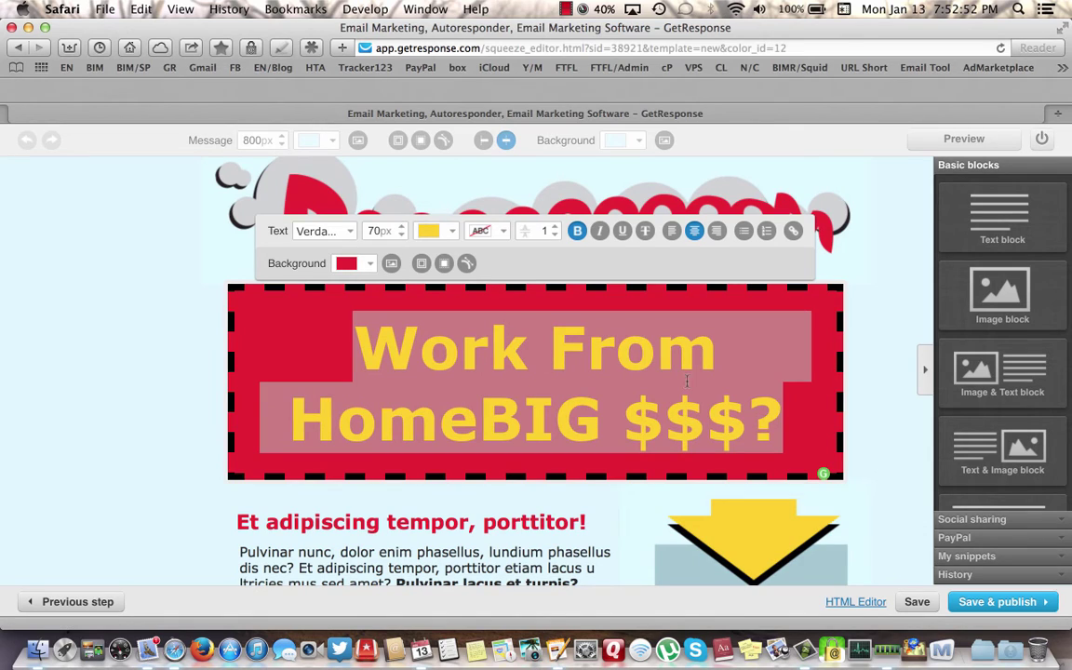
click(480, 421)
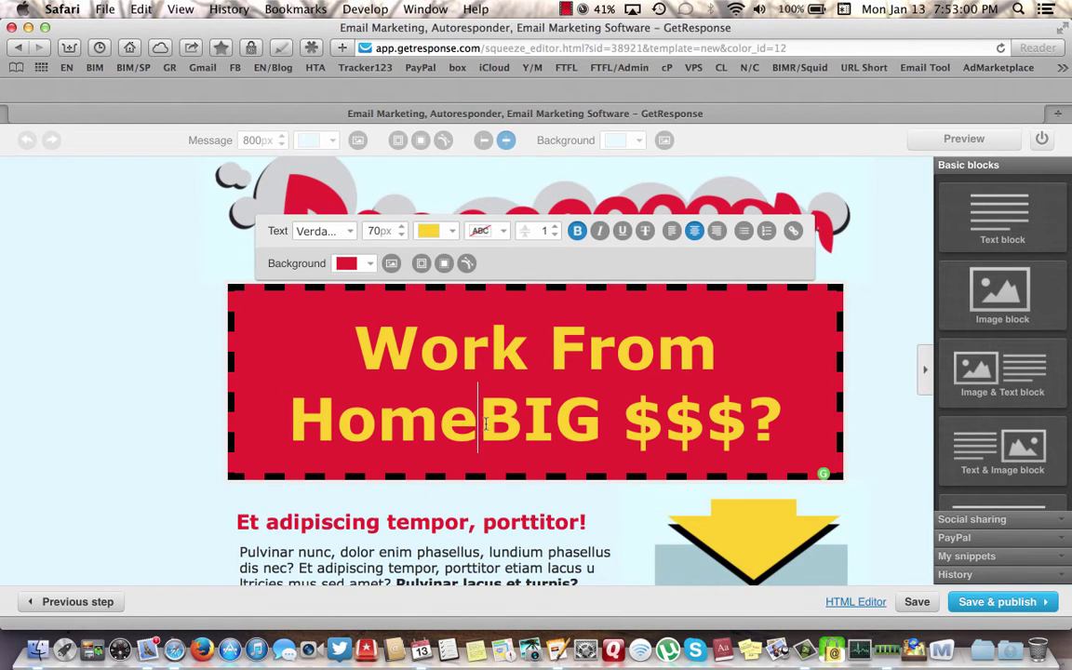
- Delete the question mark after $$$ and insert 'Earn' before BIG
click(780, 420)
key(BackSpace)
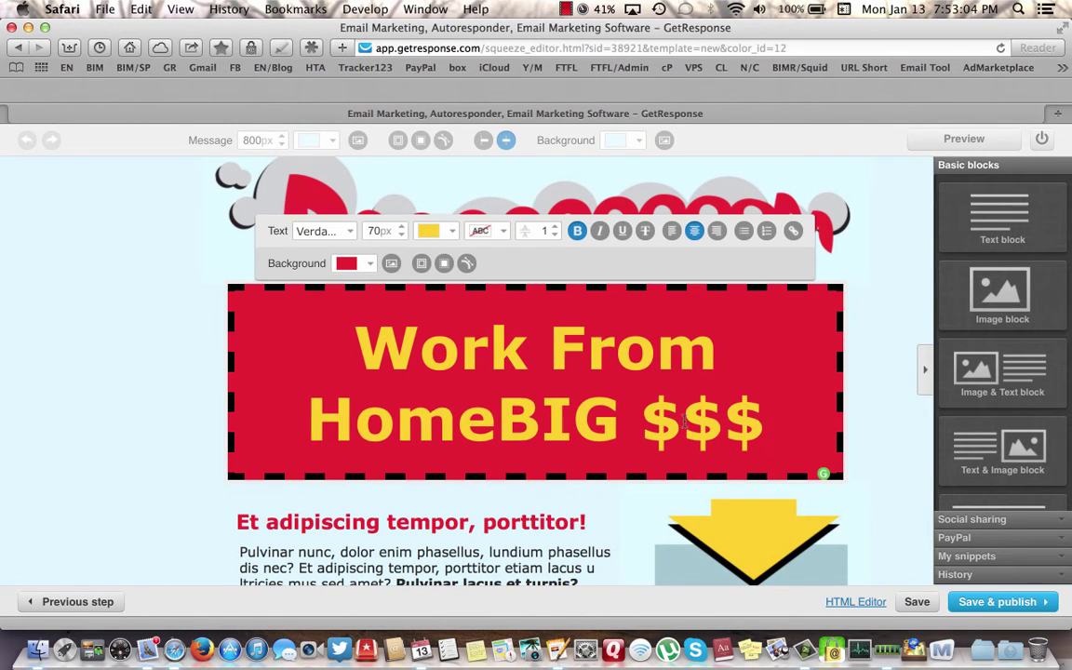
click(497, 421)
text(Ear)
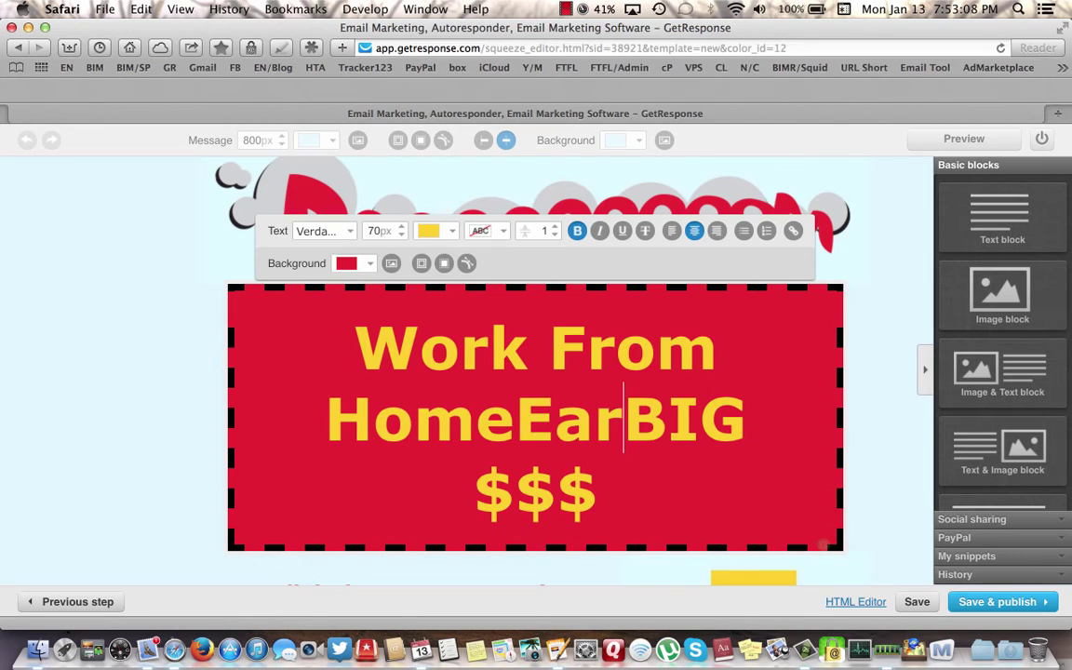
text(n)
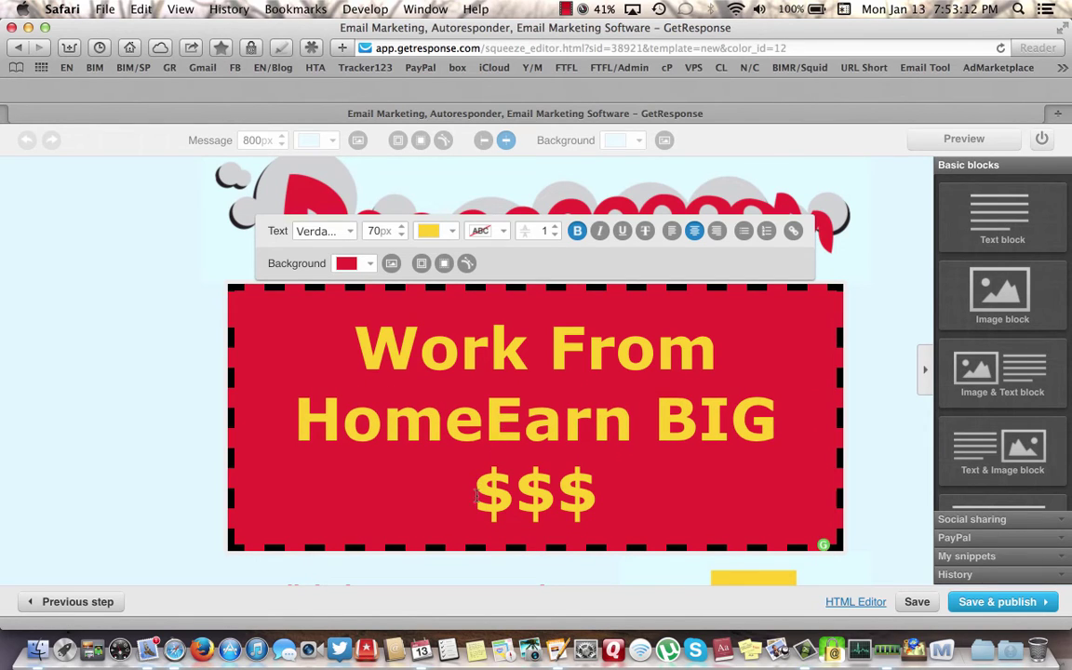
- Shrink the 'Work From Home' words to 50px
drag(363, 348, 430, 360)
click(401, 234)
click(401, 234)
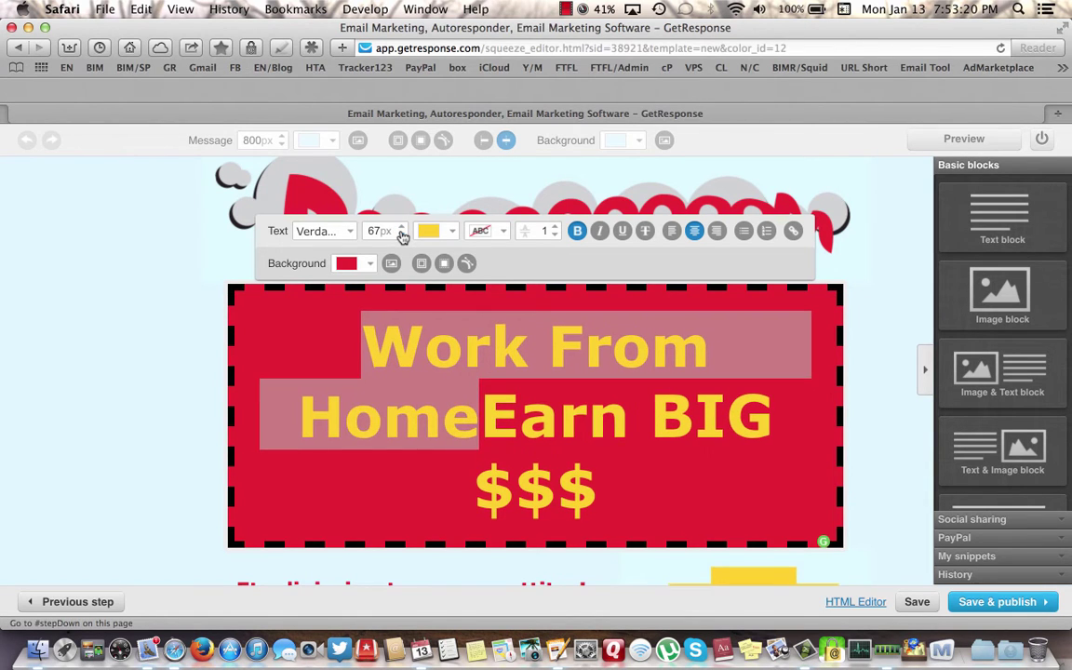
click(401, 235)
click(401, 235)
click(401, 235)
click(401, 235)
click(401, 234)
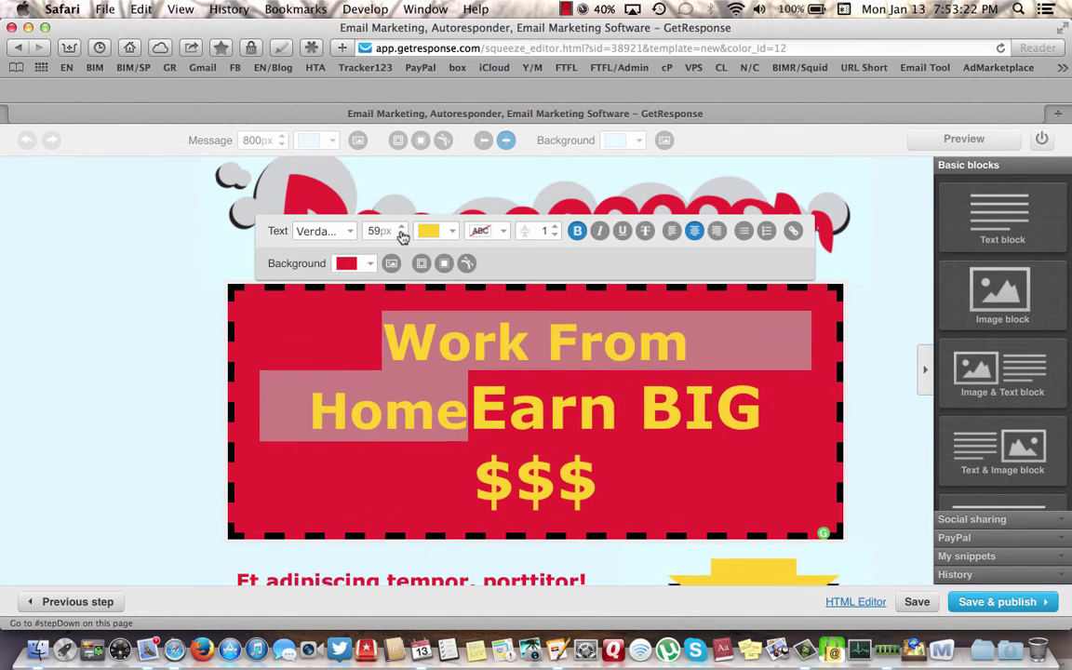
click(401, 234)
click(401, 234)
click(401, 235)
click(400, 235)
click(401, 234)
click(400, 235)
click(401, 235)
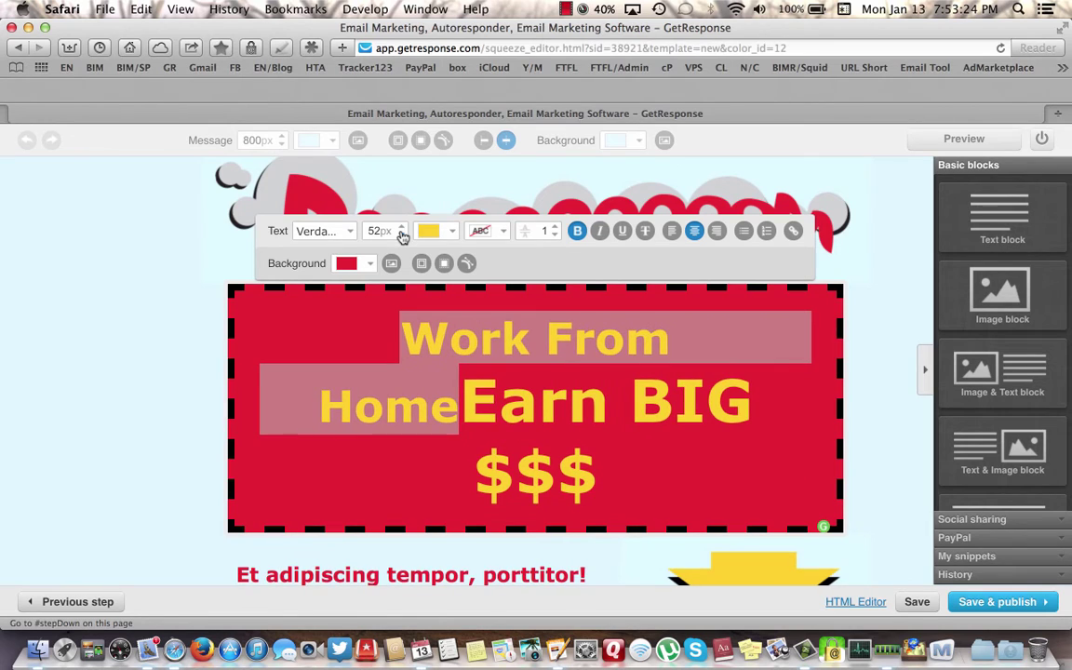
click(401, 234)
click(401, 234)
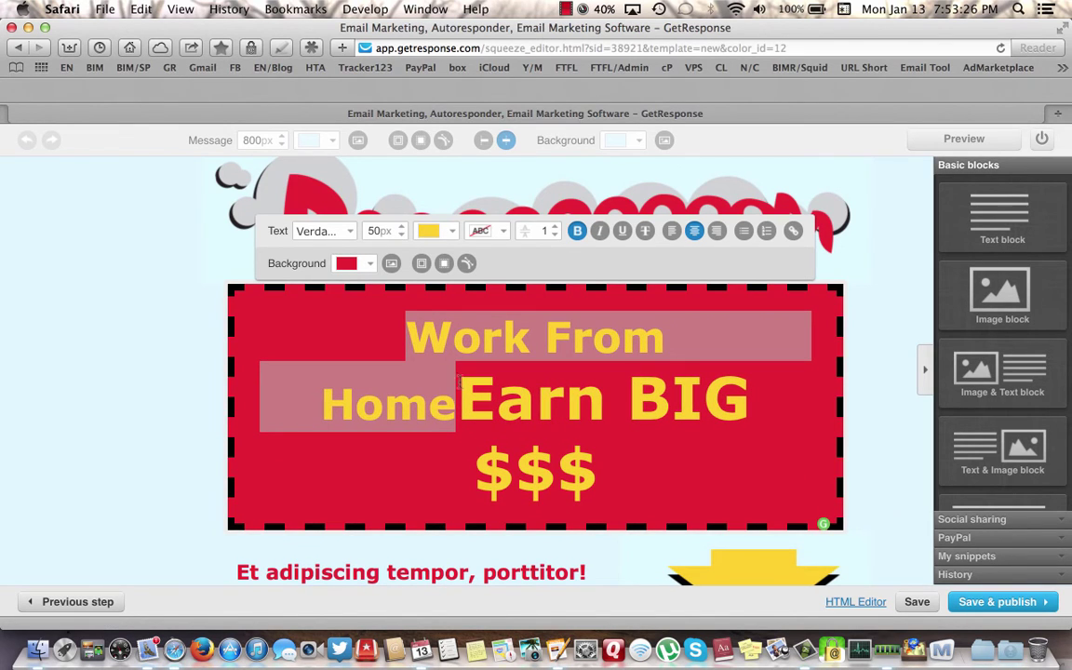
- Change 'From' to 'At' and move 'Earn BIG $$$' onto its own line
key(Left)
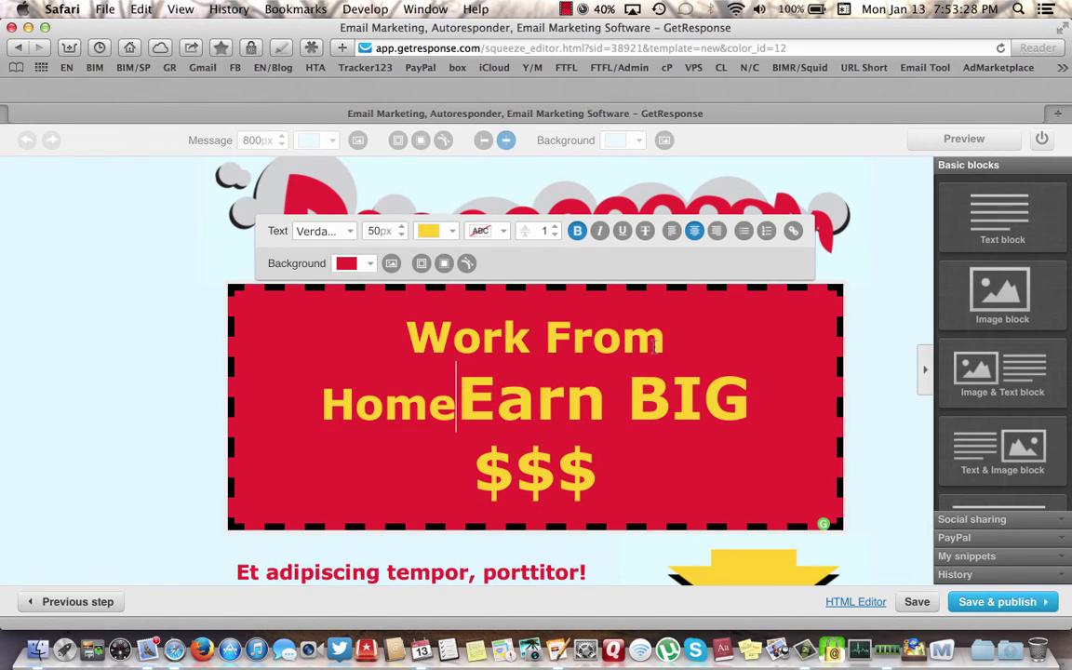
click(663, 340)
key(BackSpace)
key(BackSpace)
key(BackSpace)
key(BackSpace)
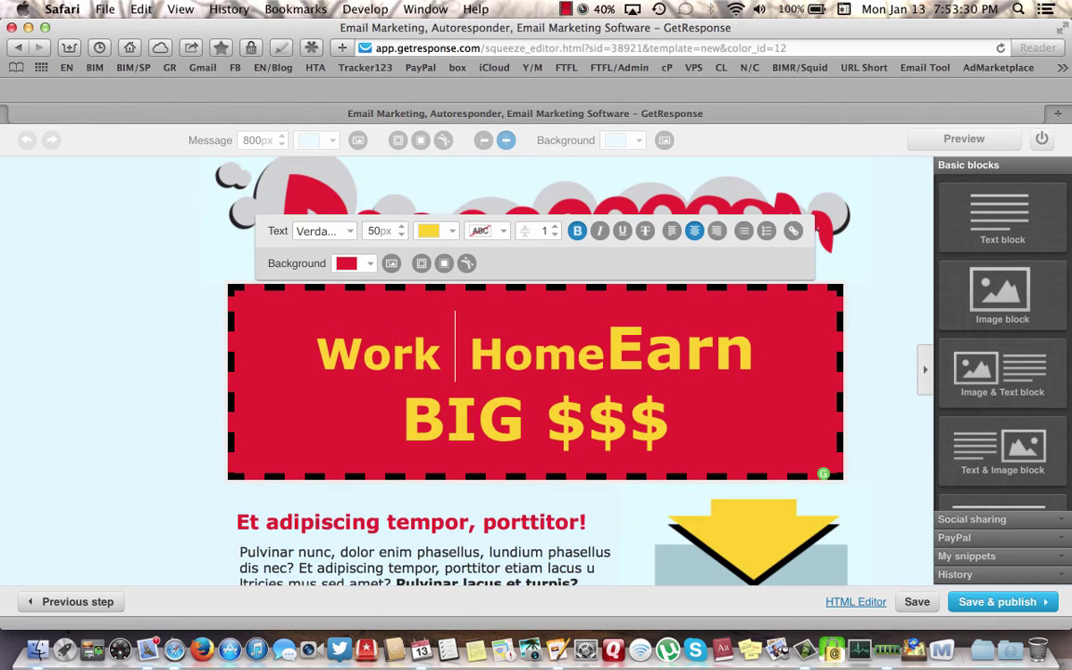
text(At)
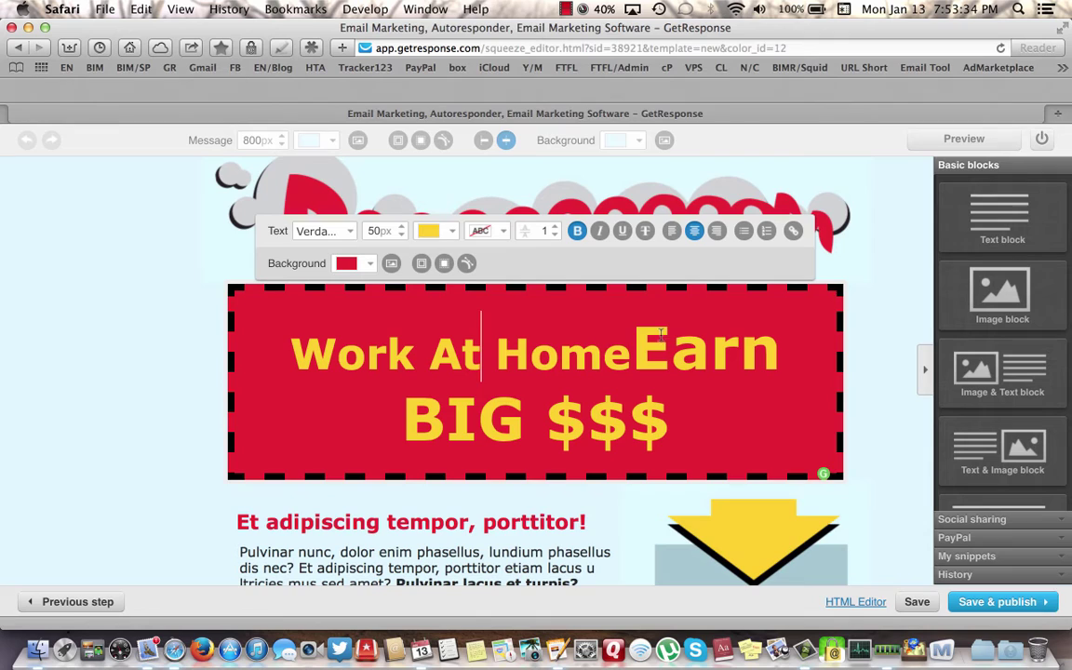
click(636, 346)
key(Return)
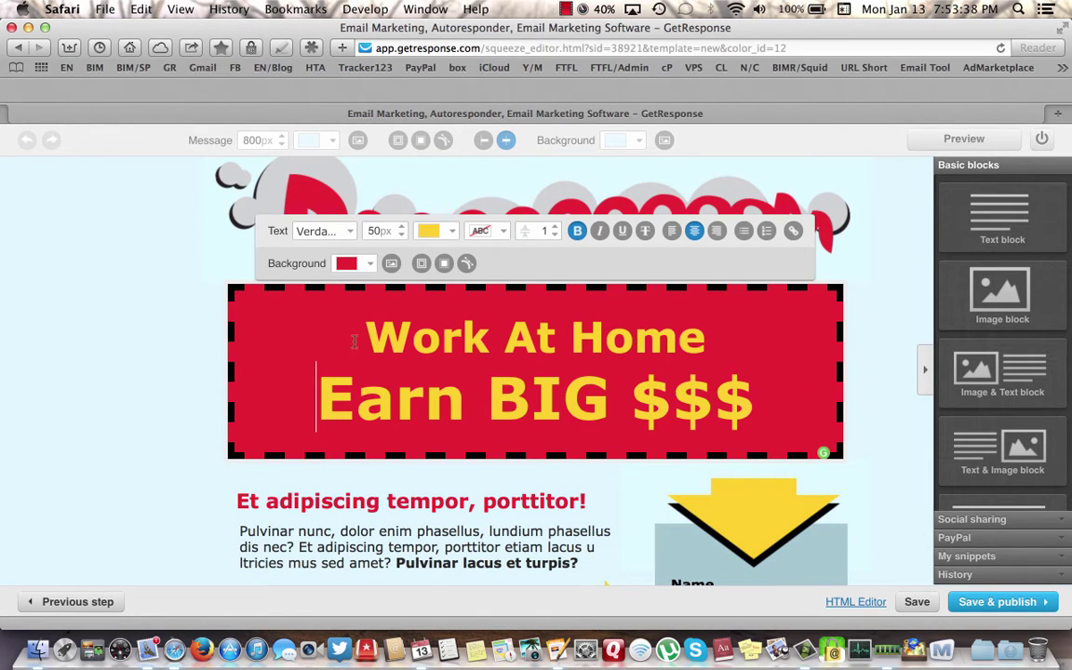
- Make the 'Work At Home' line white
drag(357, 340, 409, 339)
click(451, 232)
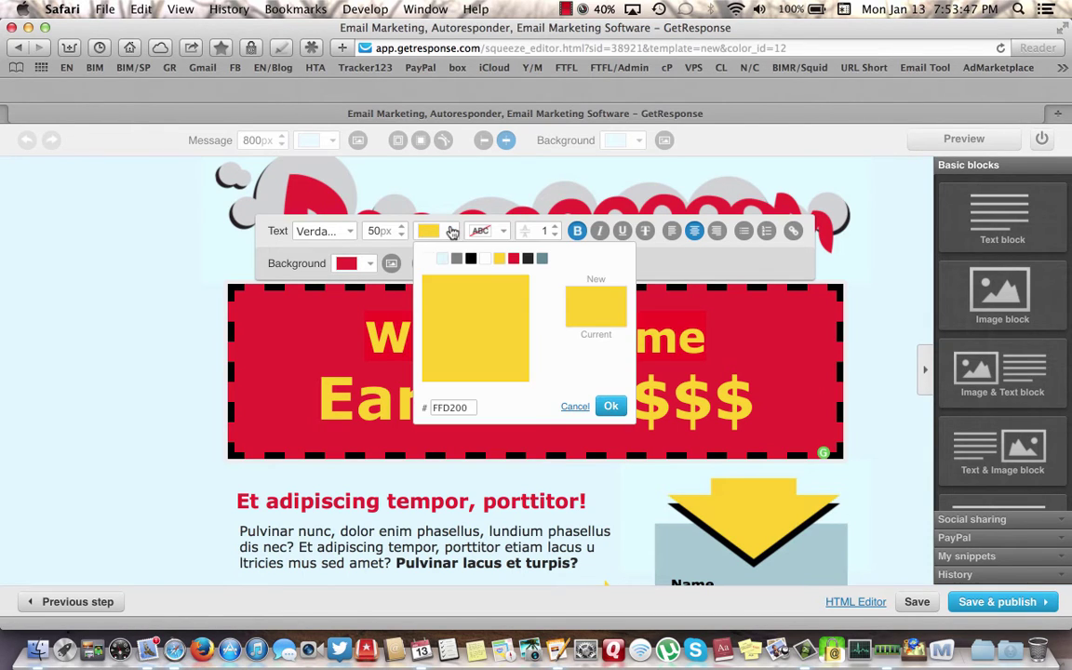
click(485, 261)
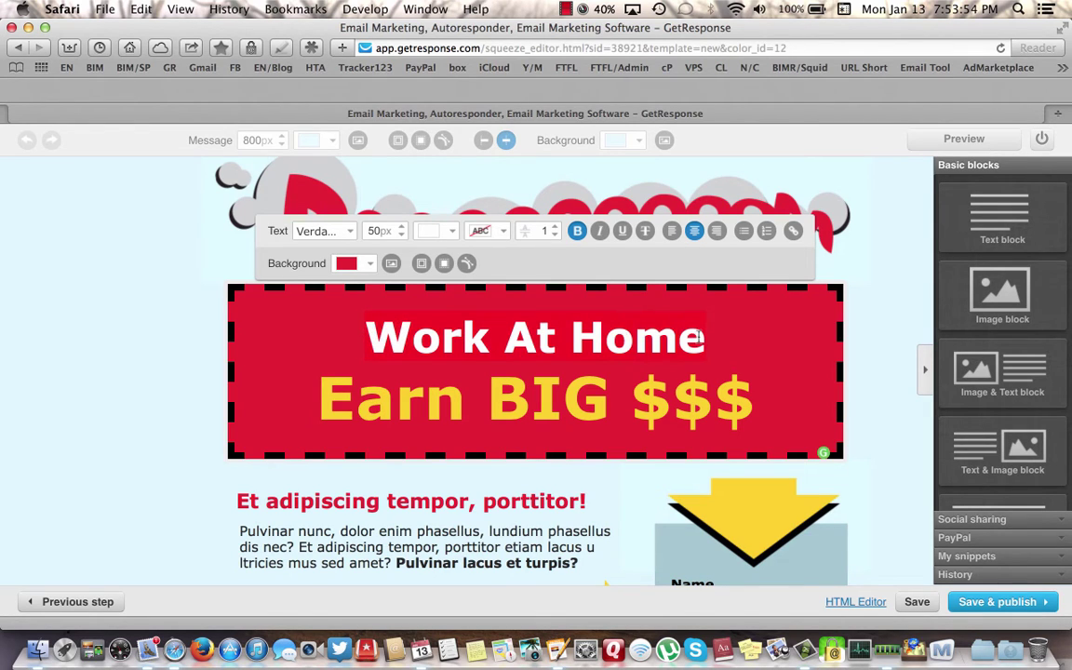
- Enlarge 'Work At Home' to 65px and finish editing the headline block
click(402, 228)
click(402, 228)
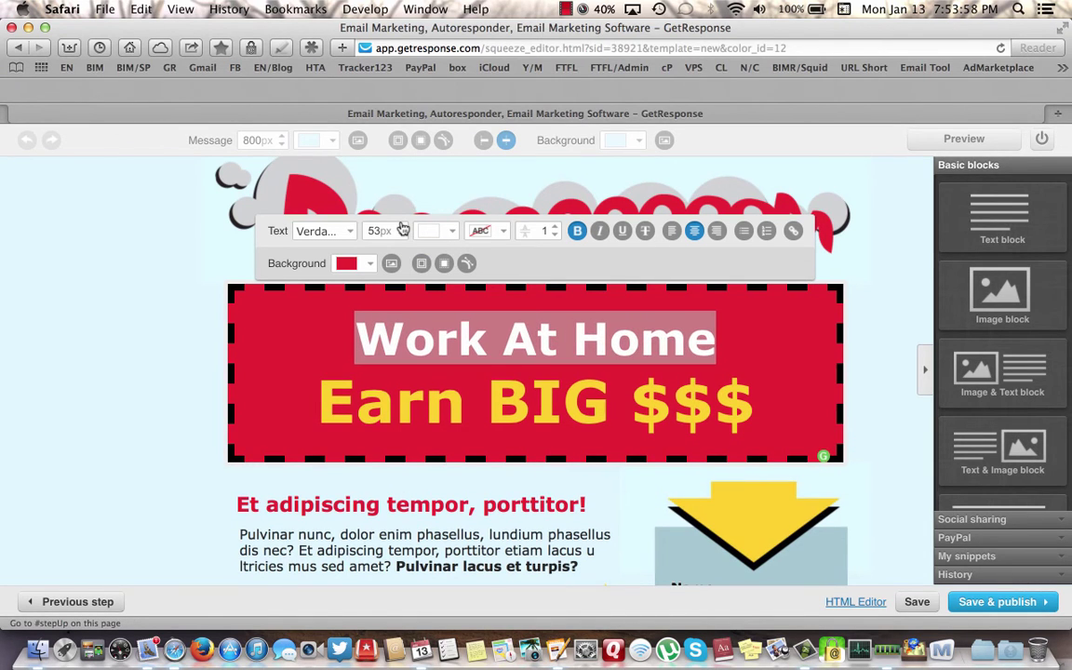
click(402, 228)
click(401, 228)
click(402, 228)
click(401, 228)
click(402, 228)
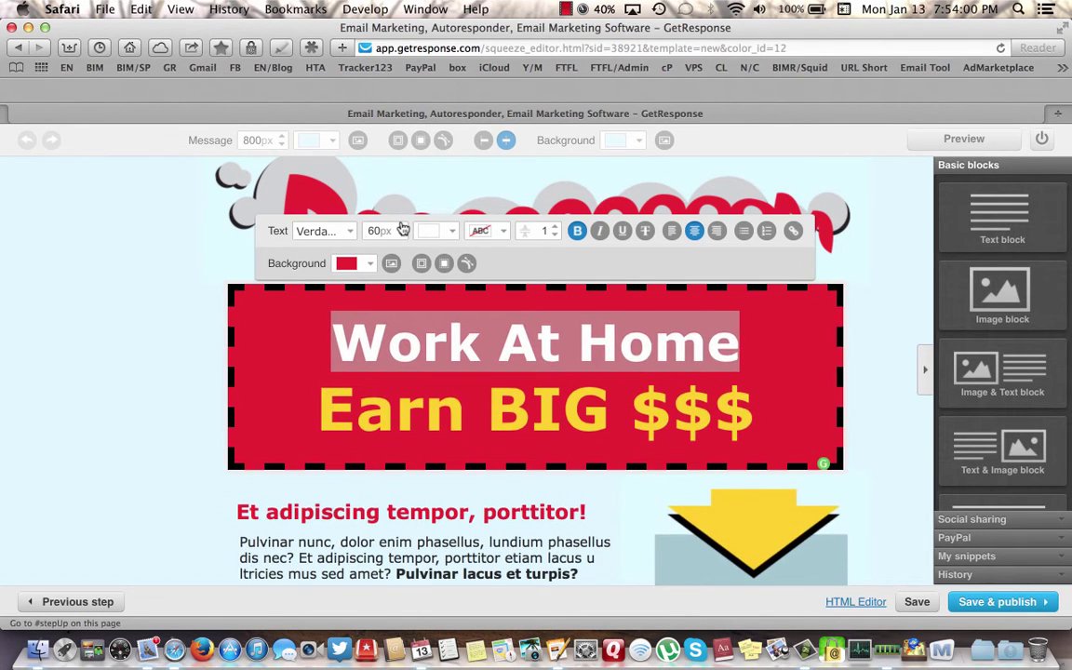
click(402, 228)
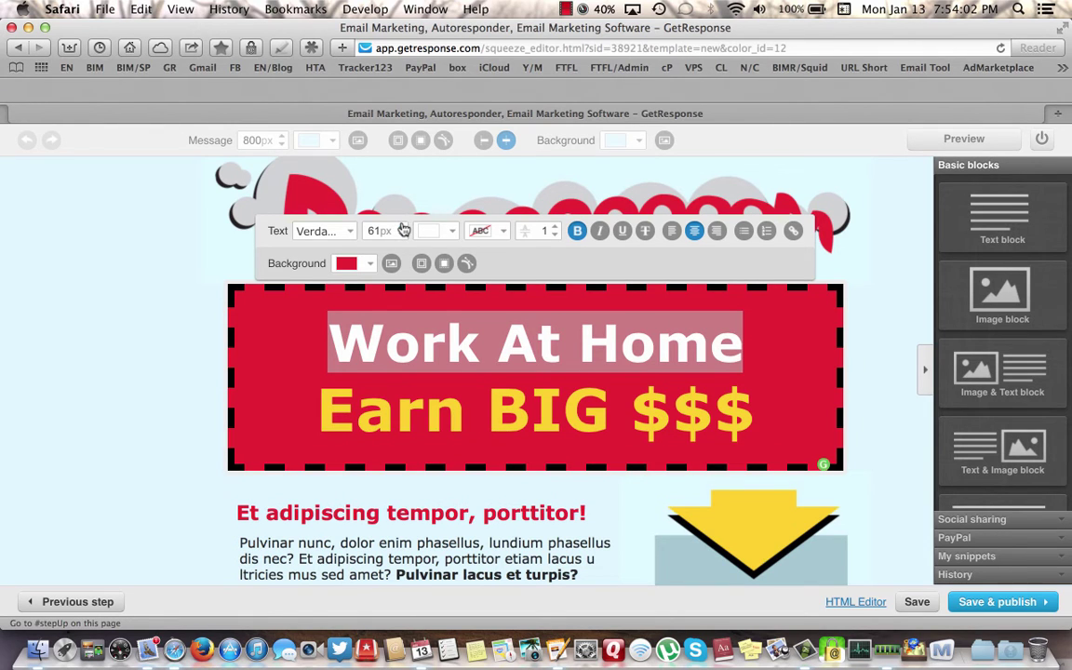
click(402, 228)
click(402, 228)
click(402, 228)
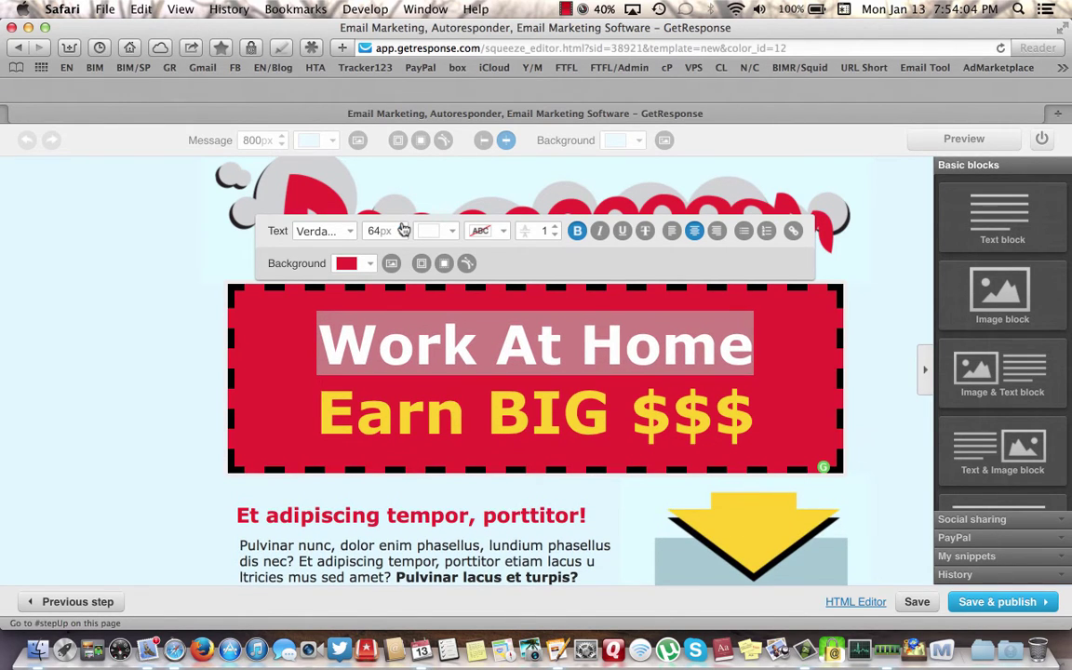
click(402, 228)
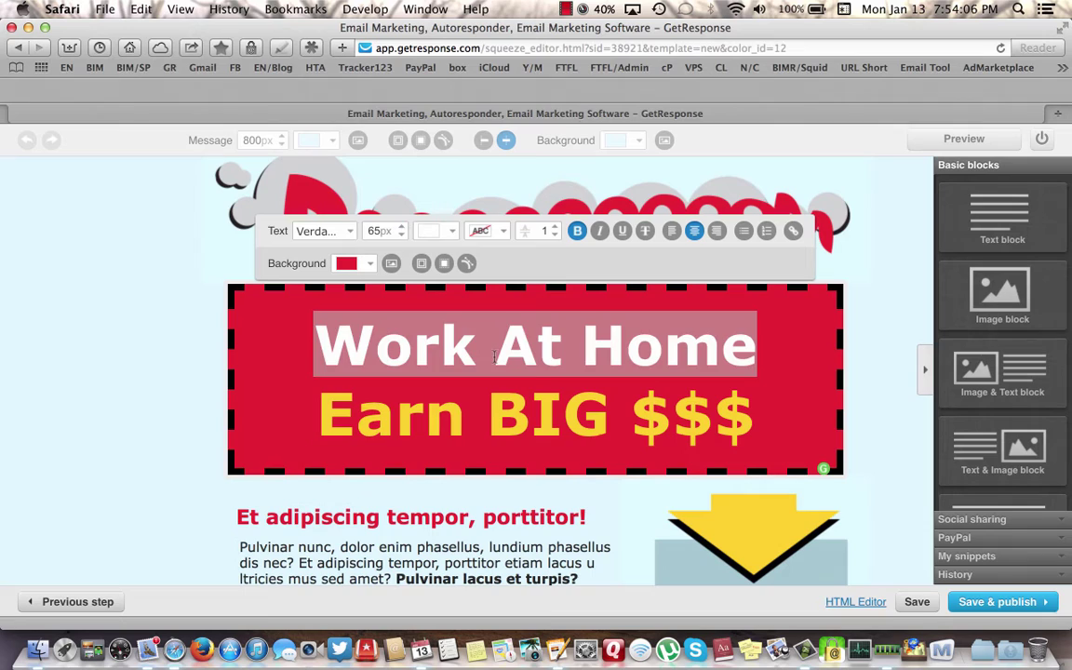
click(494, 355)
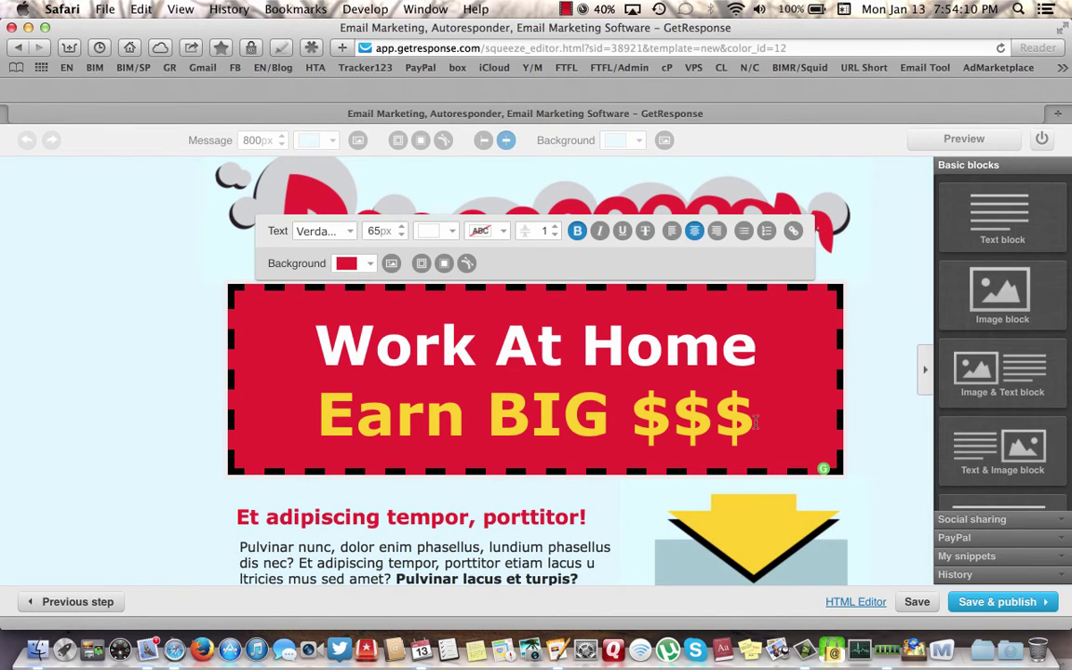
click(865, 316)
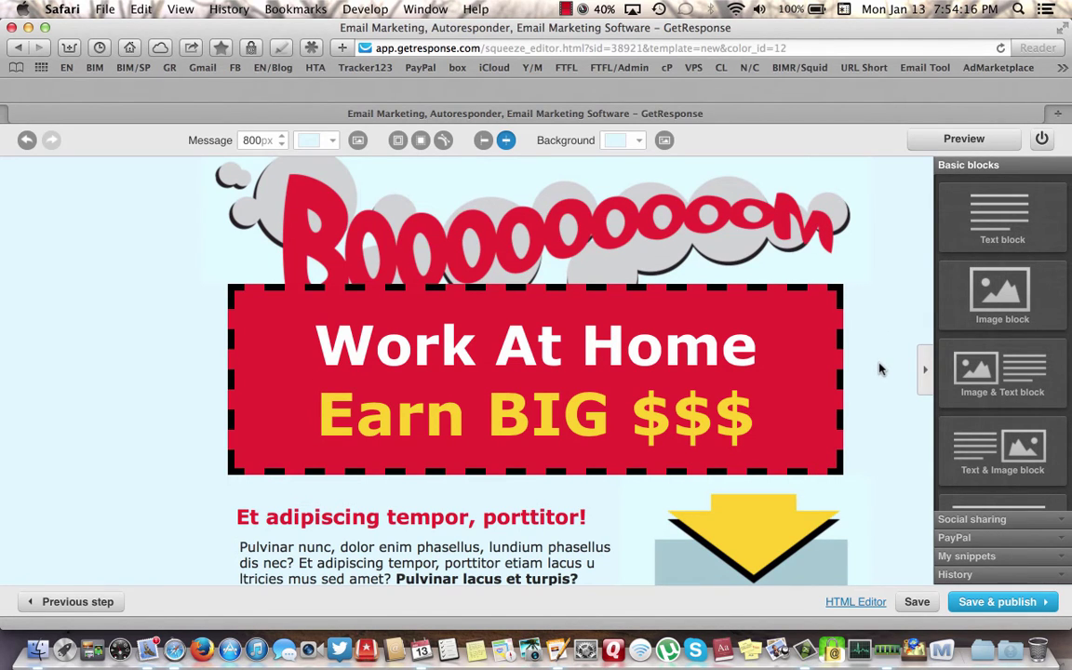
- Erase the red subheading's placeholder text and type 'Online Sales Opportunity!' in its place
scroll(879, 369, down, 3)
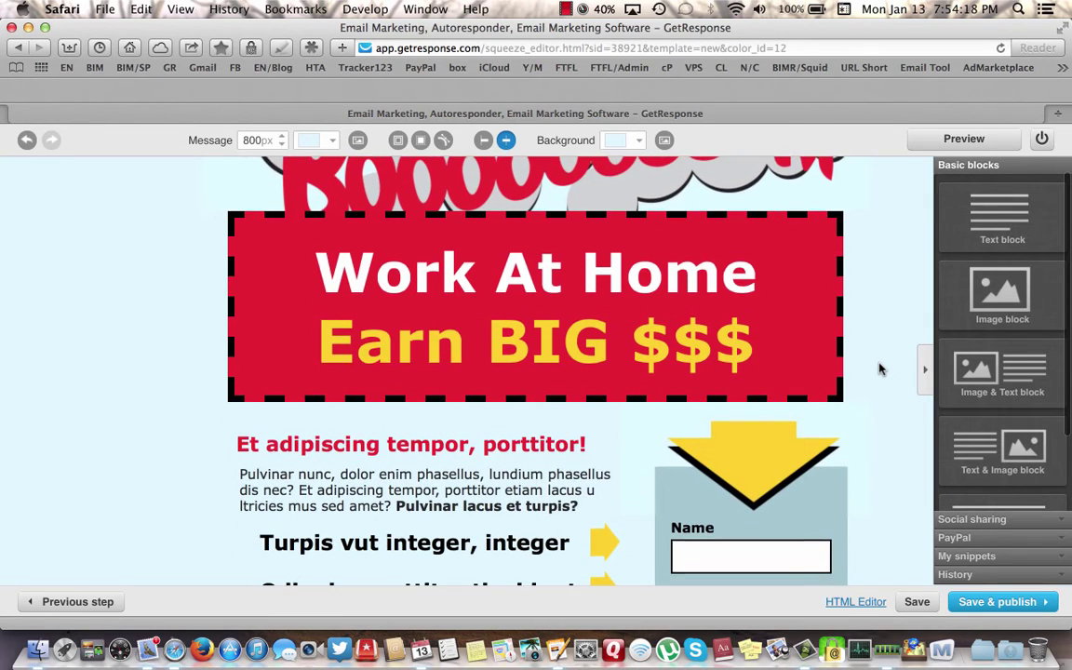
scroll(879, 370, down, 8)
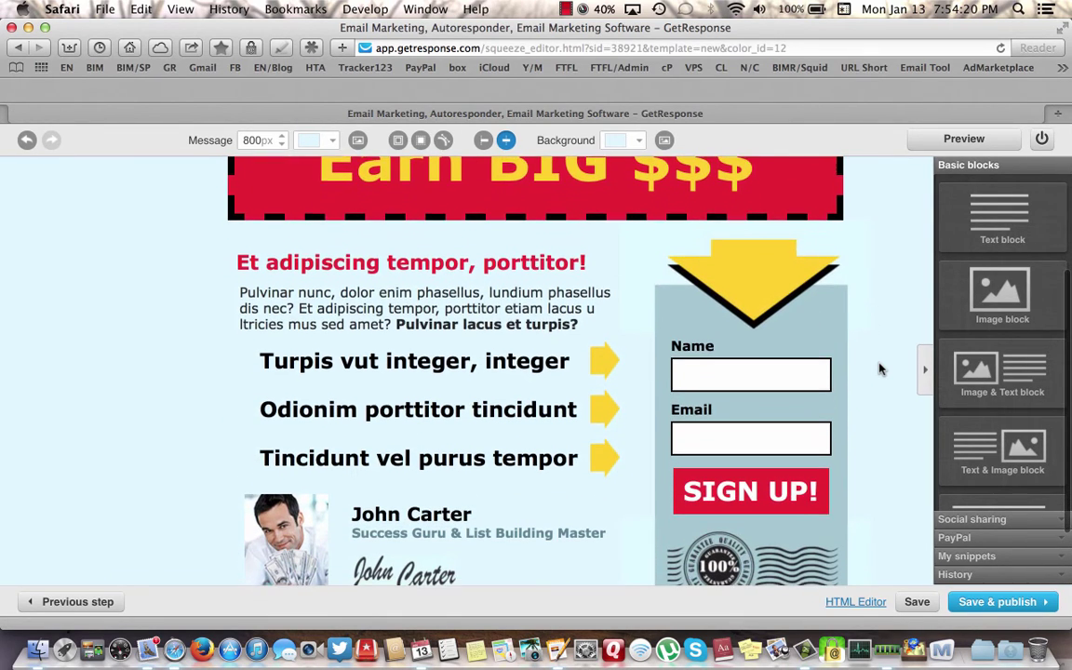
mouse_move(549, 253)
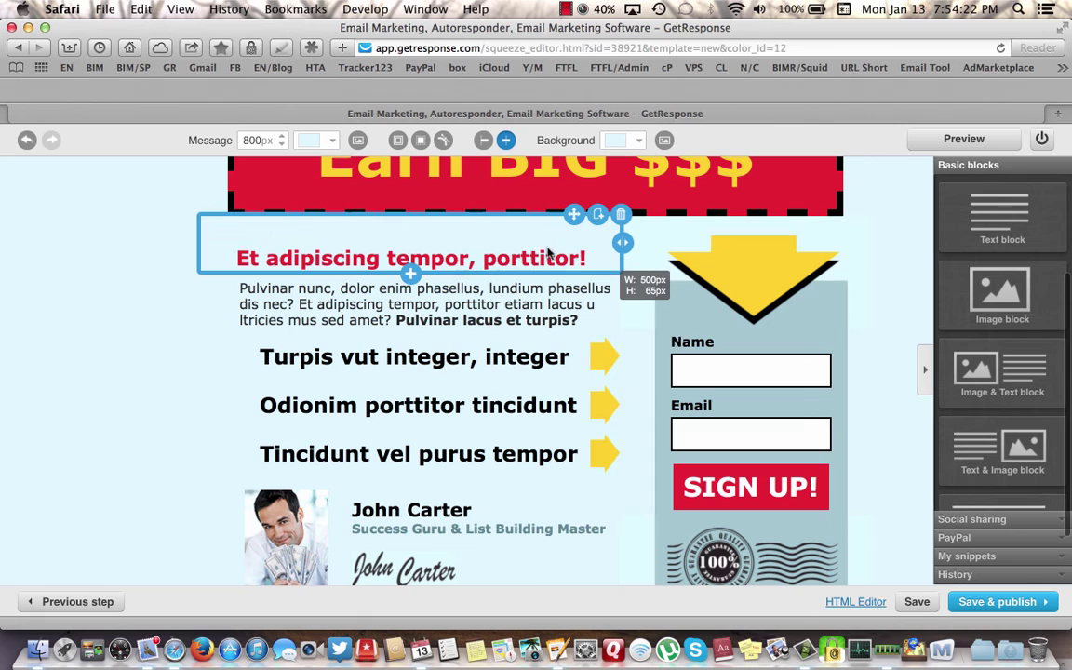
click(581, 257)
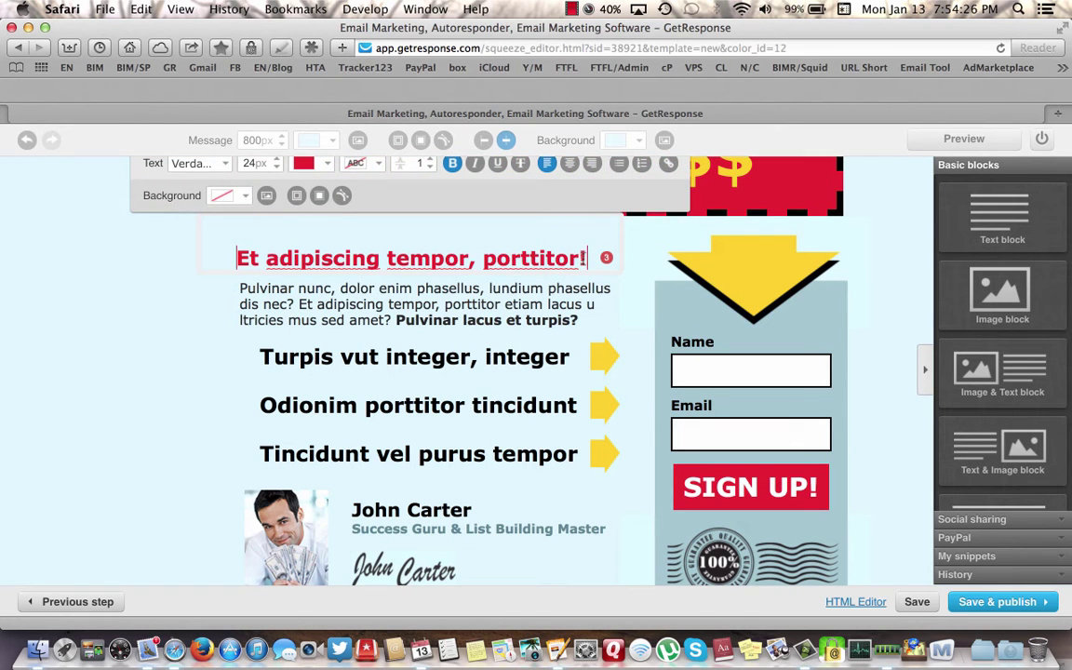
key(BackSpace)
key(BackSpace)
key(BackSpace)
key(BackSpace)
key(BackSpace)
key(BackSpace)
key(BackSpace)
key(BackSpace)
key(BackSpace)
key(BackSpace)
key(BackSpace)
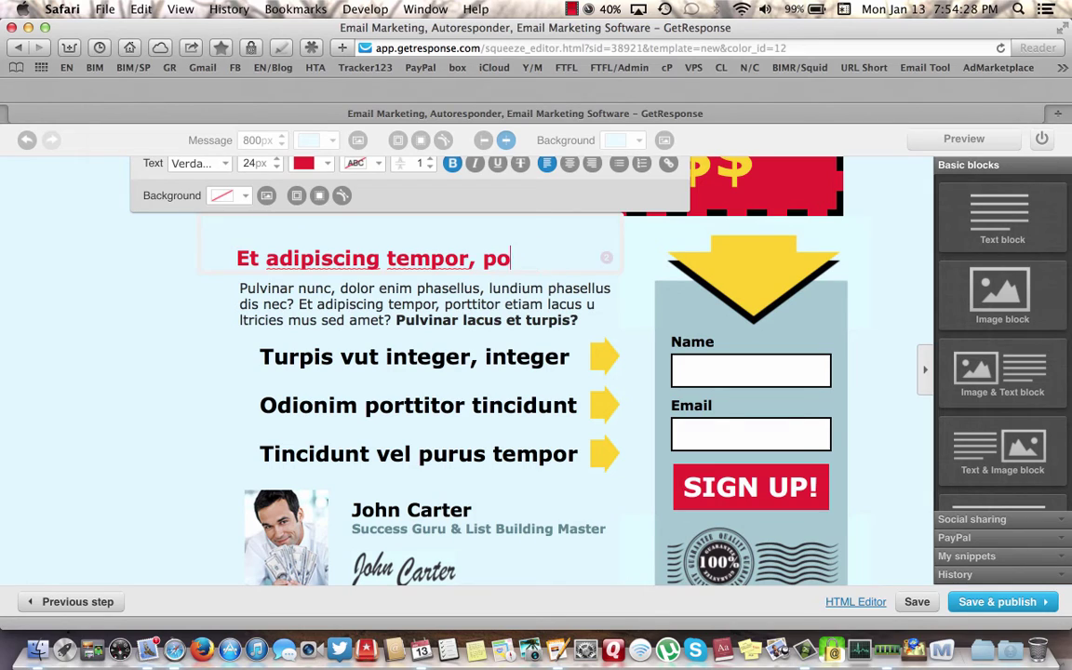
key(BackSpace)
key(BackSpace)
key(BackSpace)
key(BackSpace)
key(BackSpace)
key(BackSpace)
key(BackSpace)
key(BackSpace)
key(BackSpace)
key(BackSpace)
key(BackSpace)
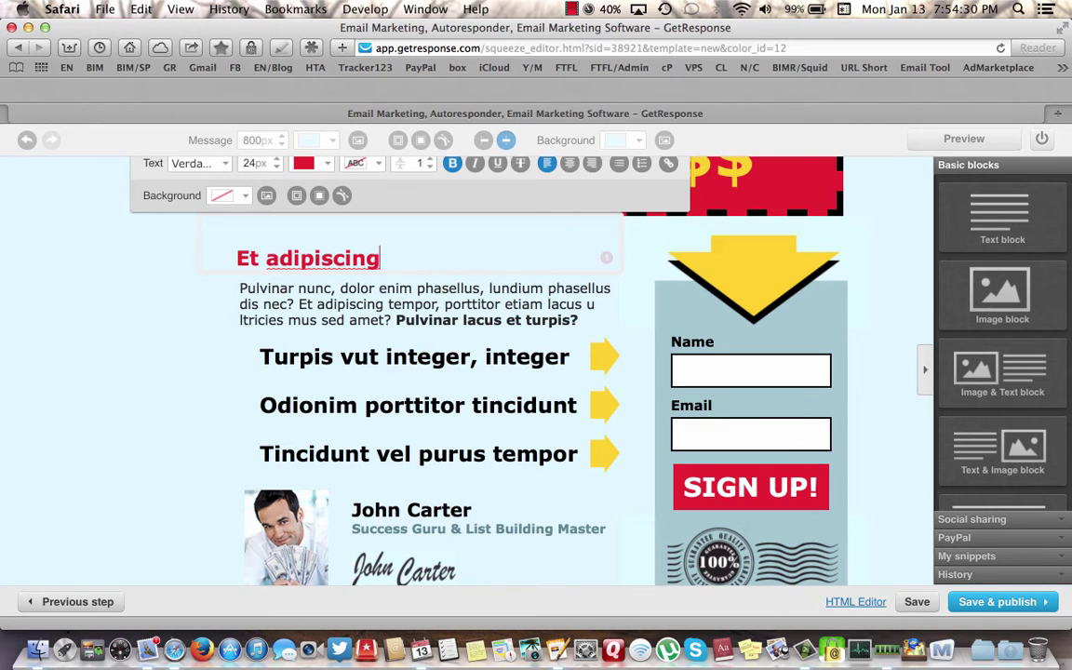
key(BackSpace)
key(BackSpace)
key(BackSpace)
key(BackSpace)
key(BackSpace)
key(BackSpace)
key(BackSpace)
key(BackSpace)
key(BackSpace)
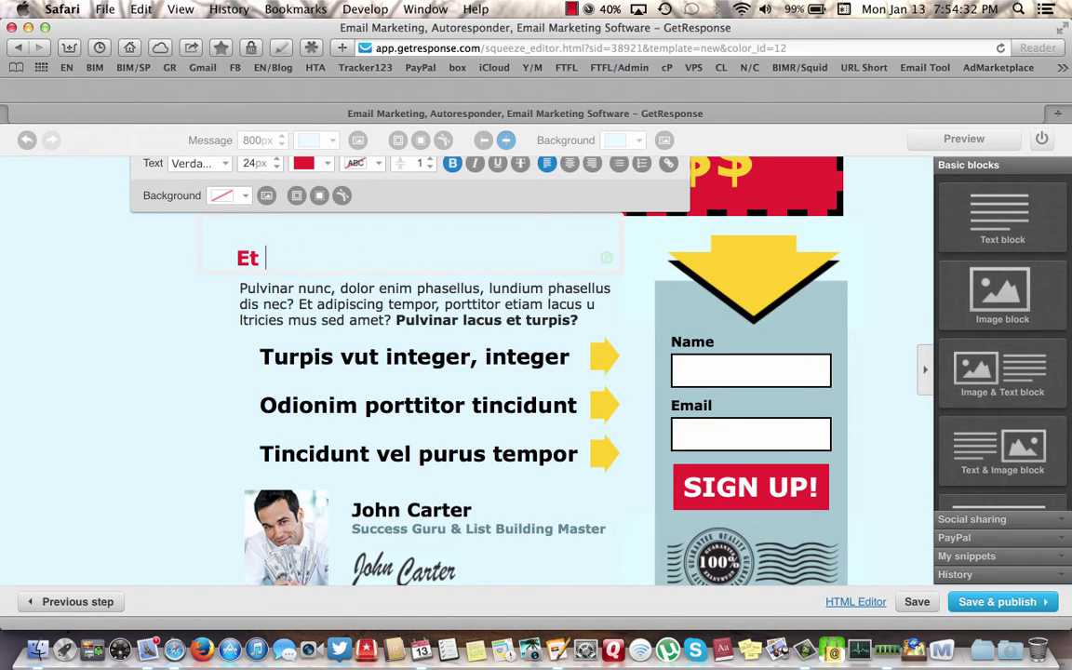
key(BackSpace)
text(Onl)
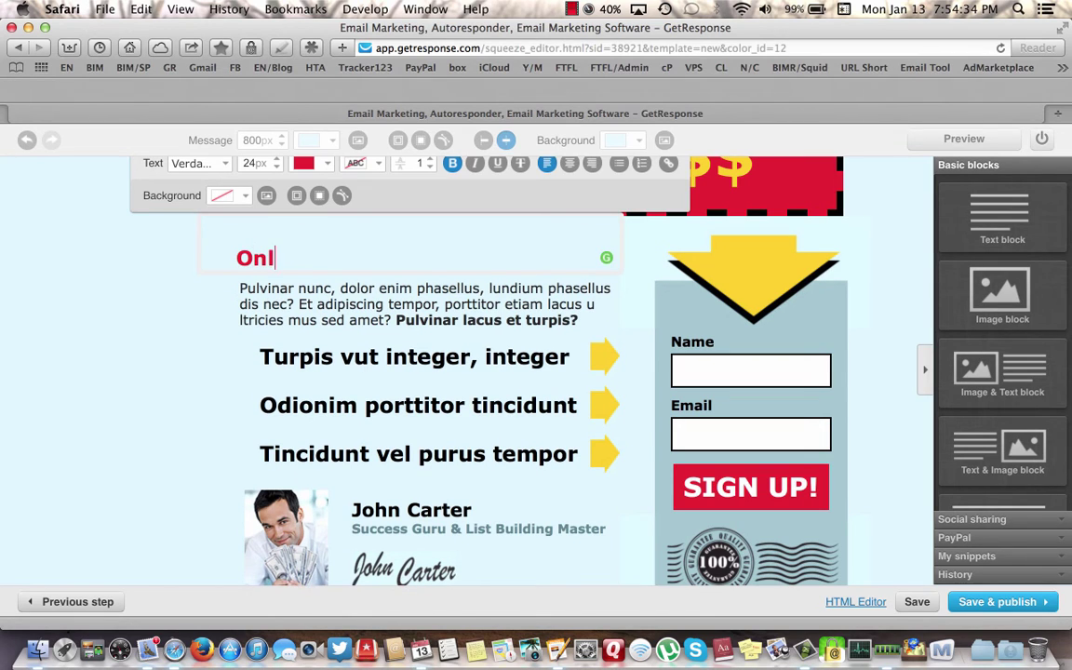
text(ine Sale)
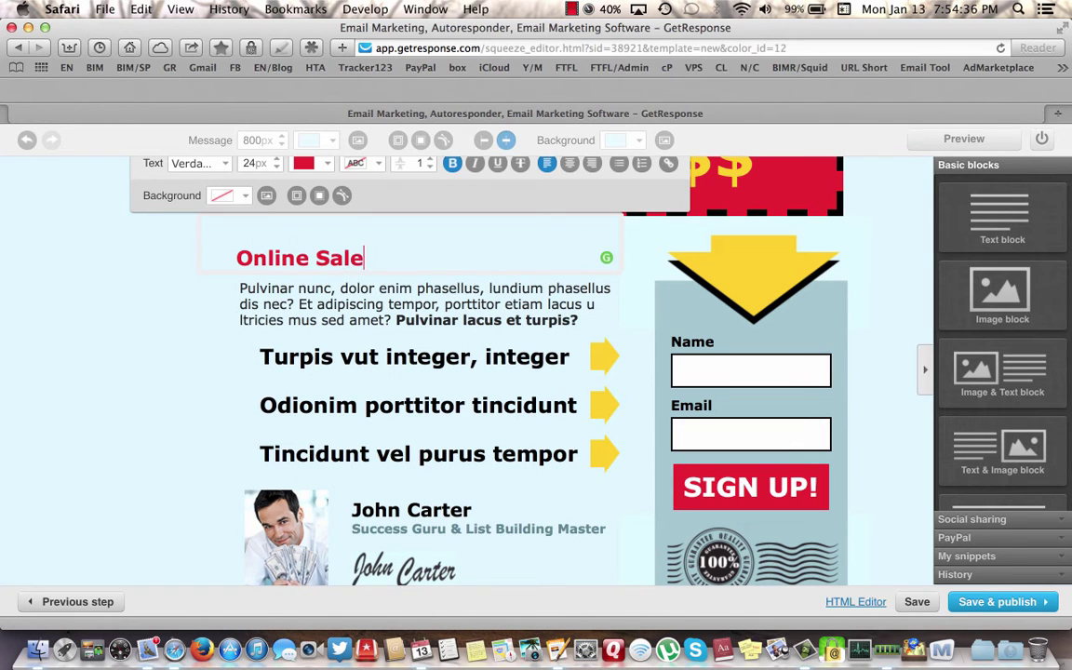
text(s Opp)
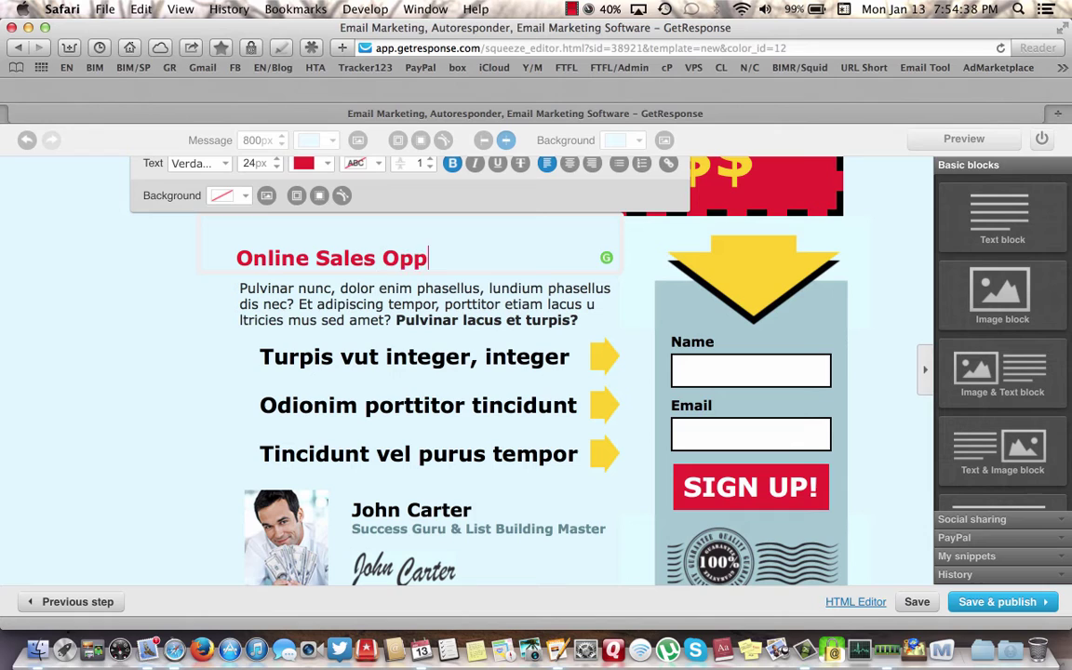
text(ortunity!)
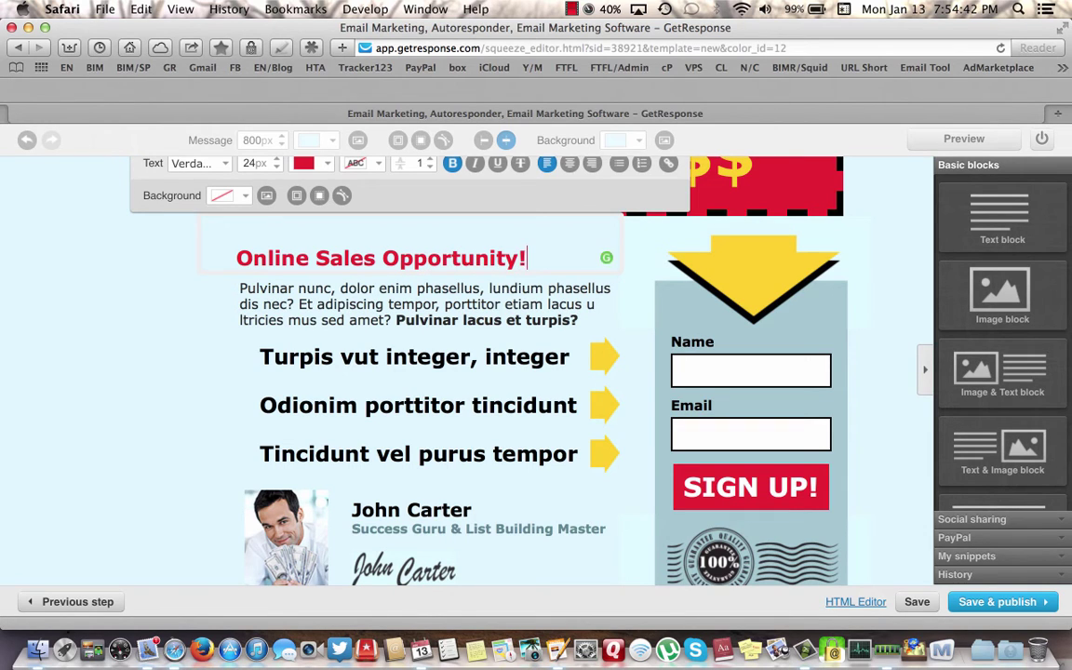
click(477, 304)
- Replace the placeholder paragraph with 'Start Work From Home Today and Earn Up To $5,000 in Your First Thirty Days!'
click(454, 316)
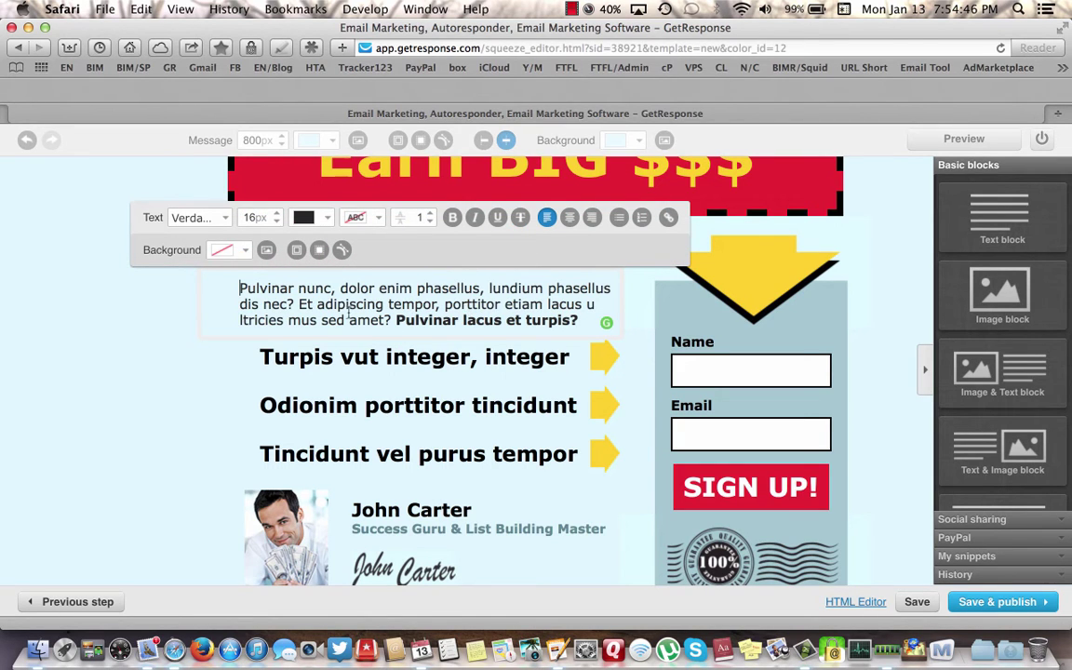
drag(239, 288, 392, 320)
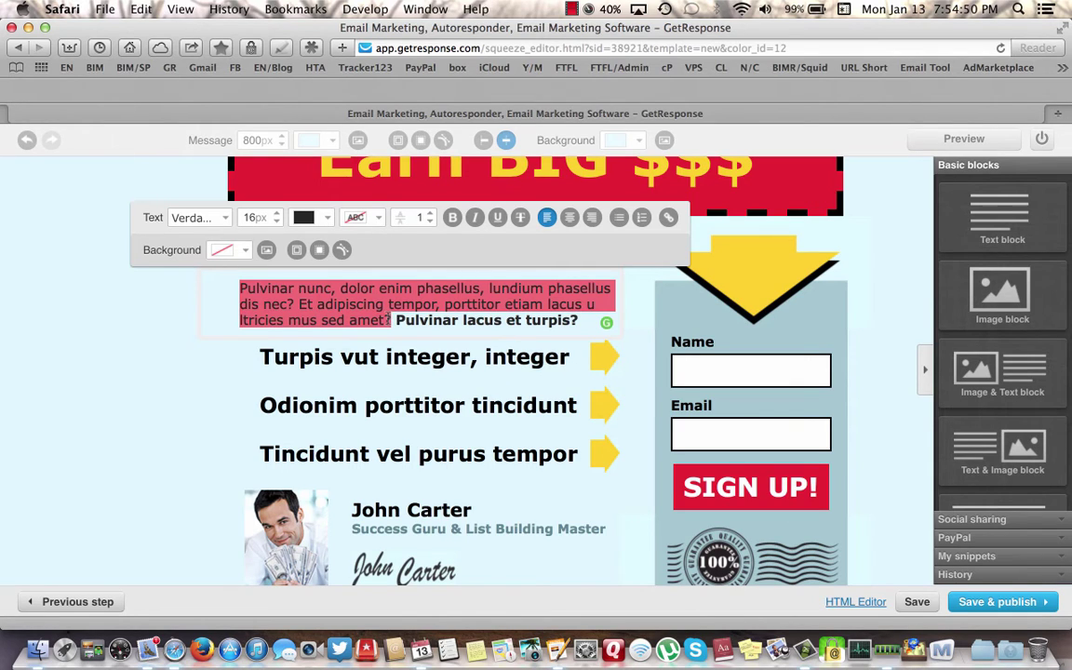
key(BackSpace)
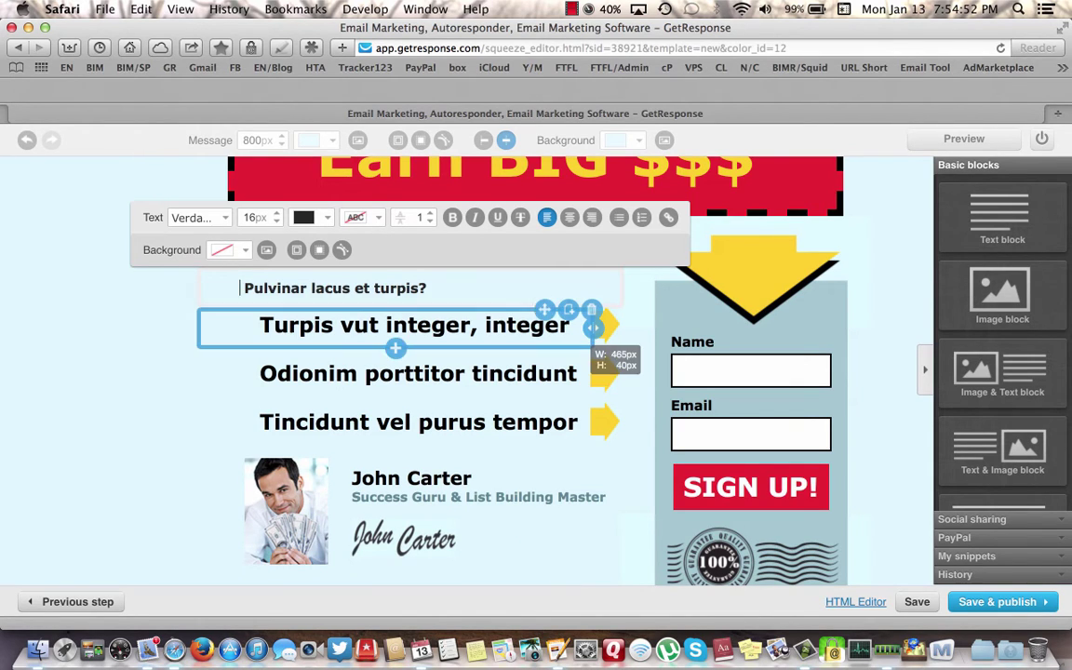
text(Start)
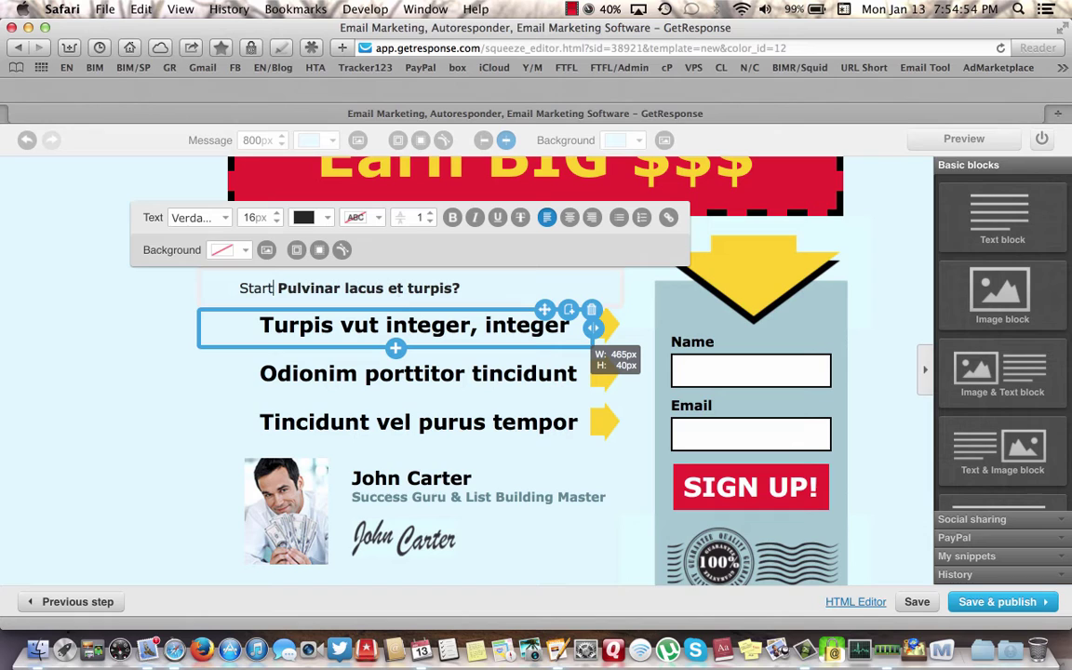
text( Work )
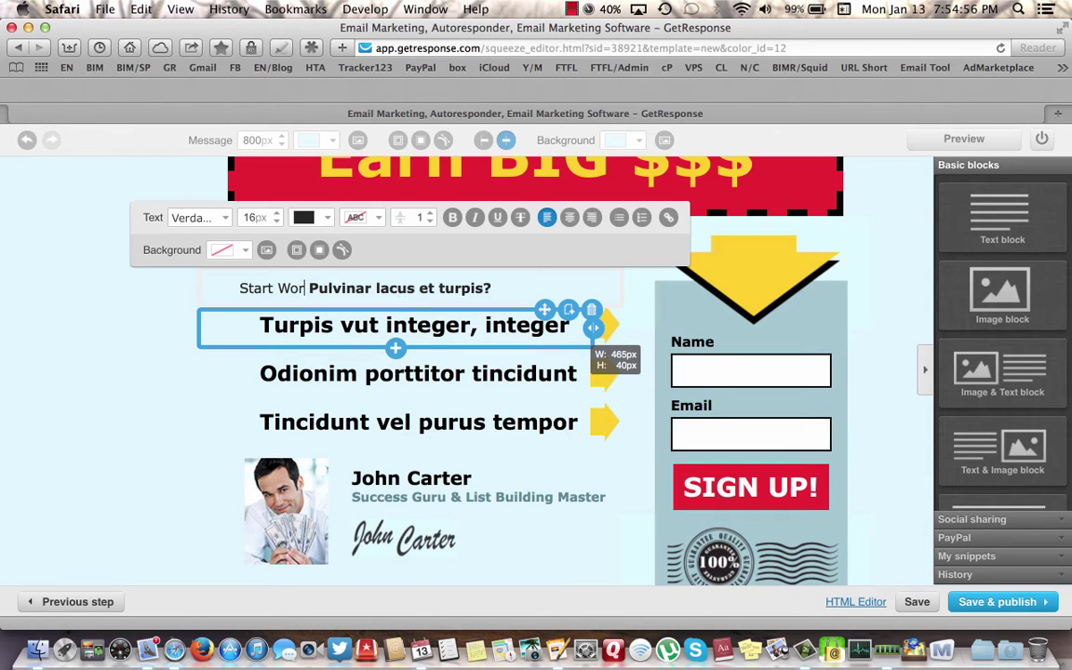
text(From Home )
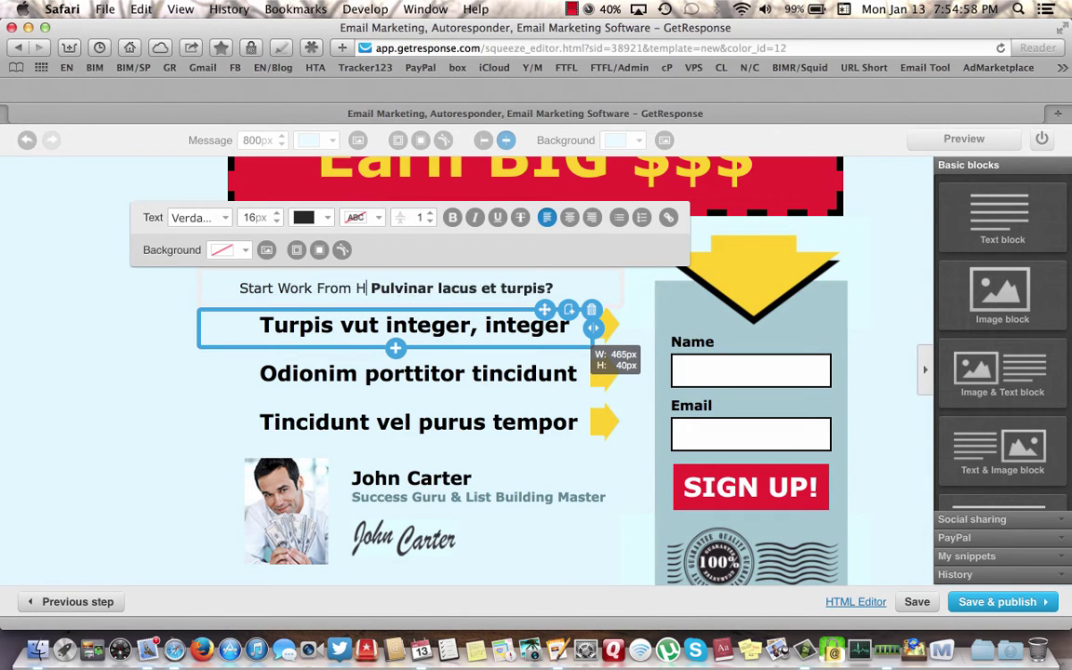
text(T)
text(oday and )
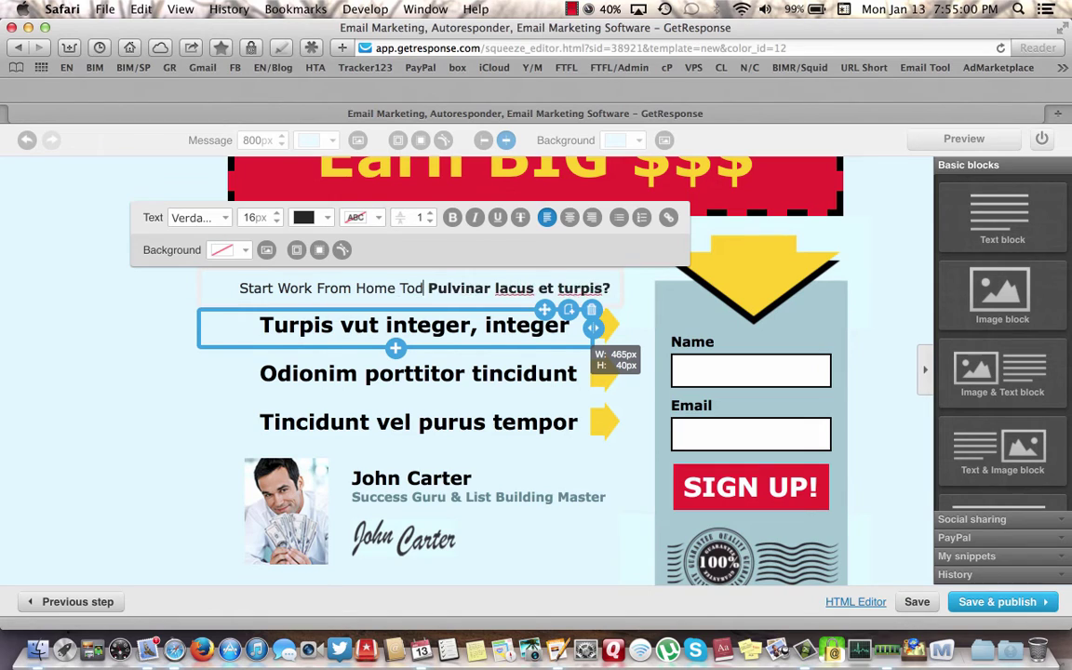
text(Earn )
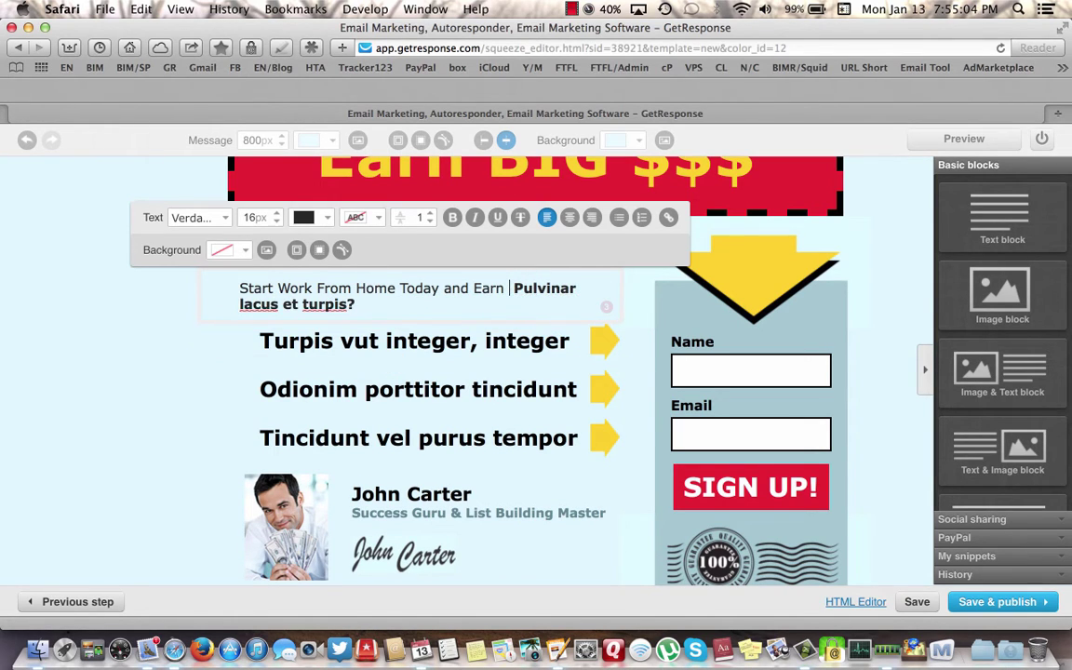
text(Up To )
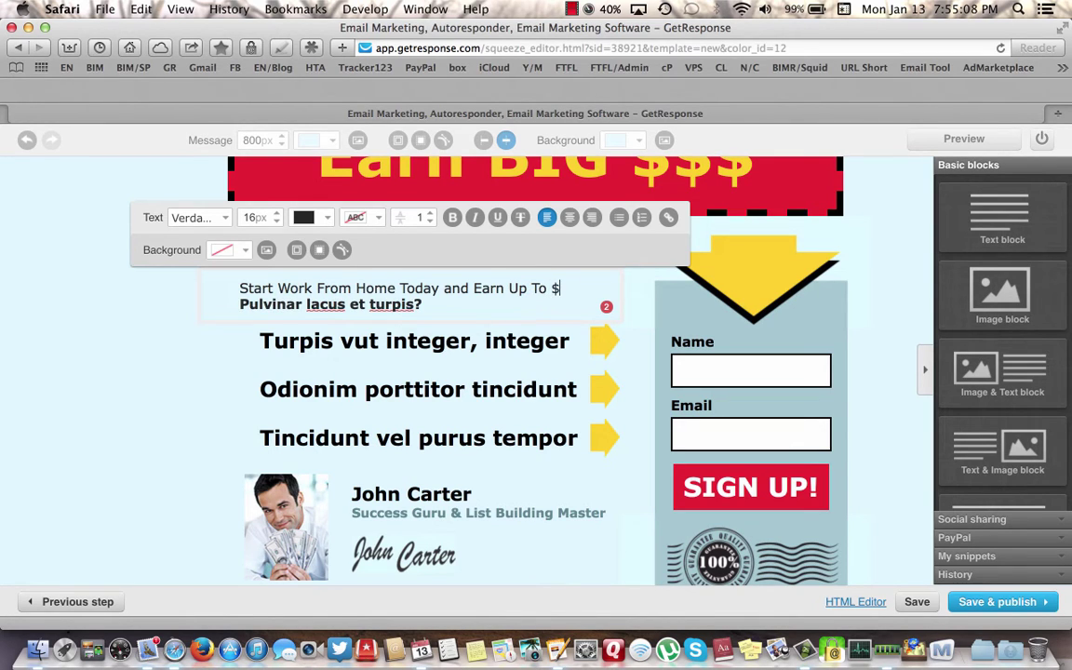
text($5,000 in Yout)
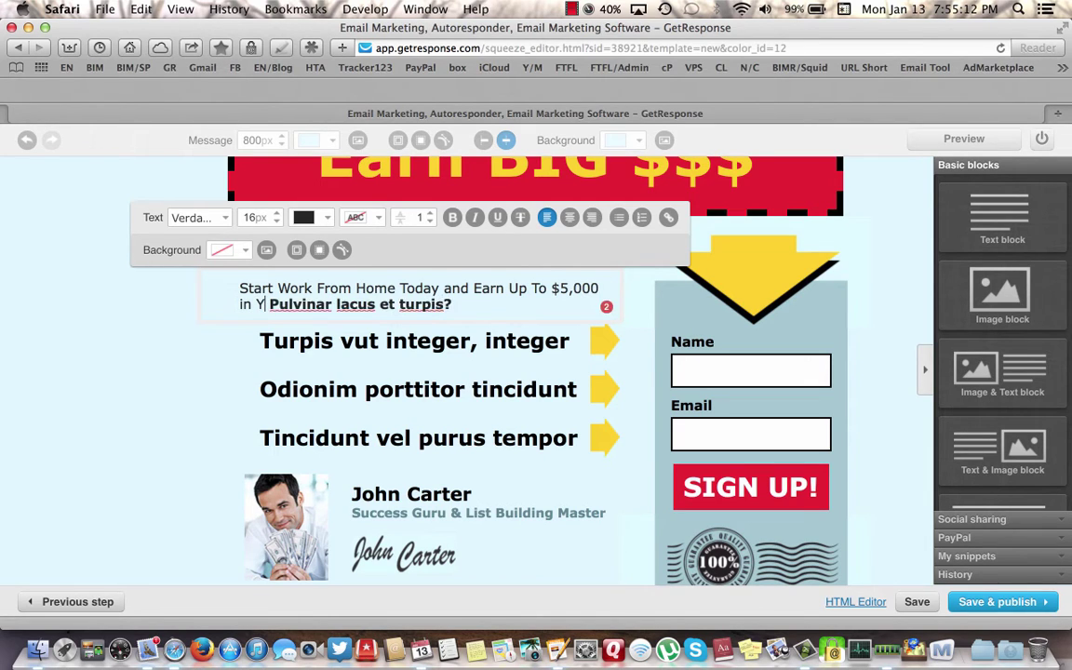
key(BackSpace)
text(r Fir)
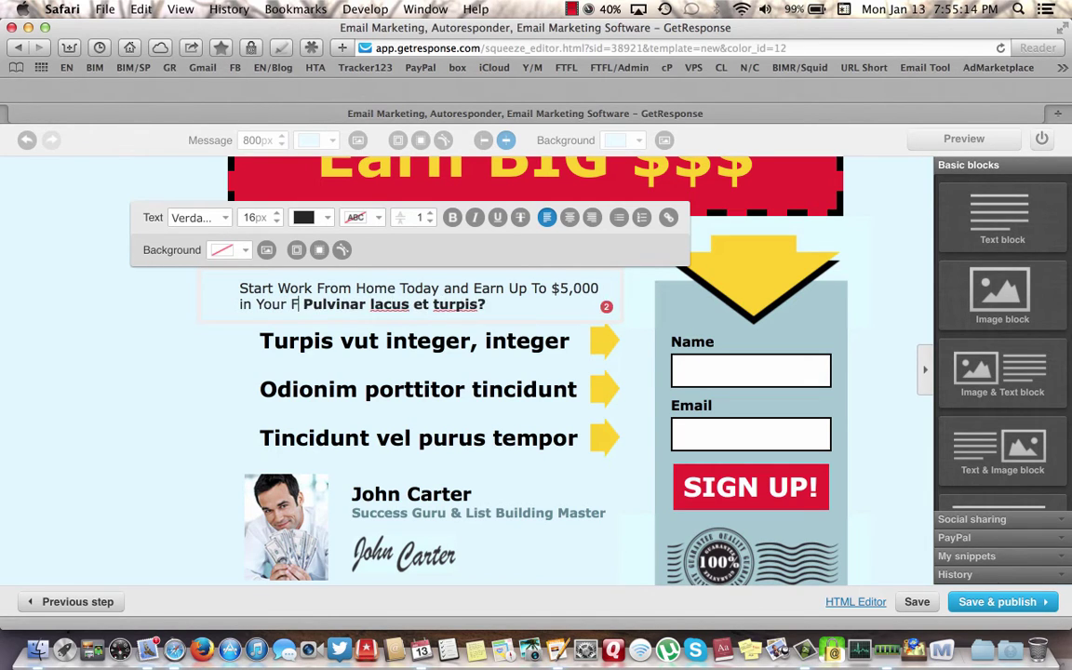
text(st Thirty )
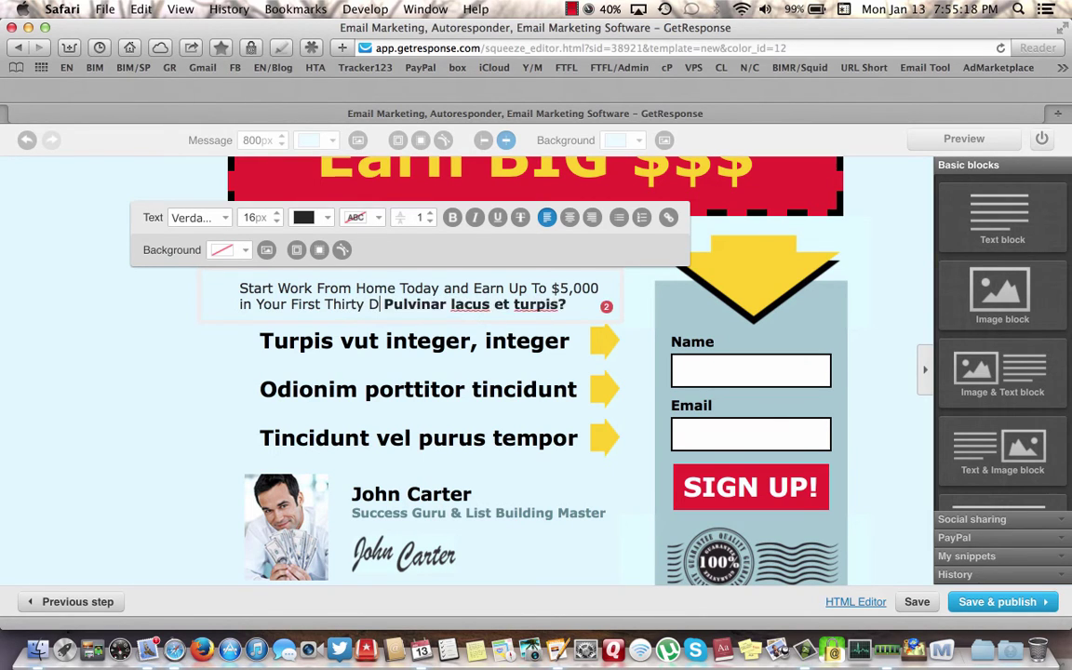
text(Days!)
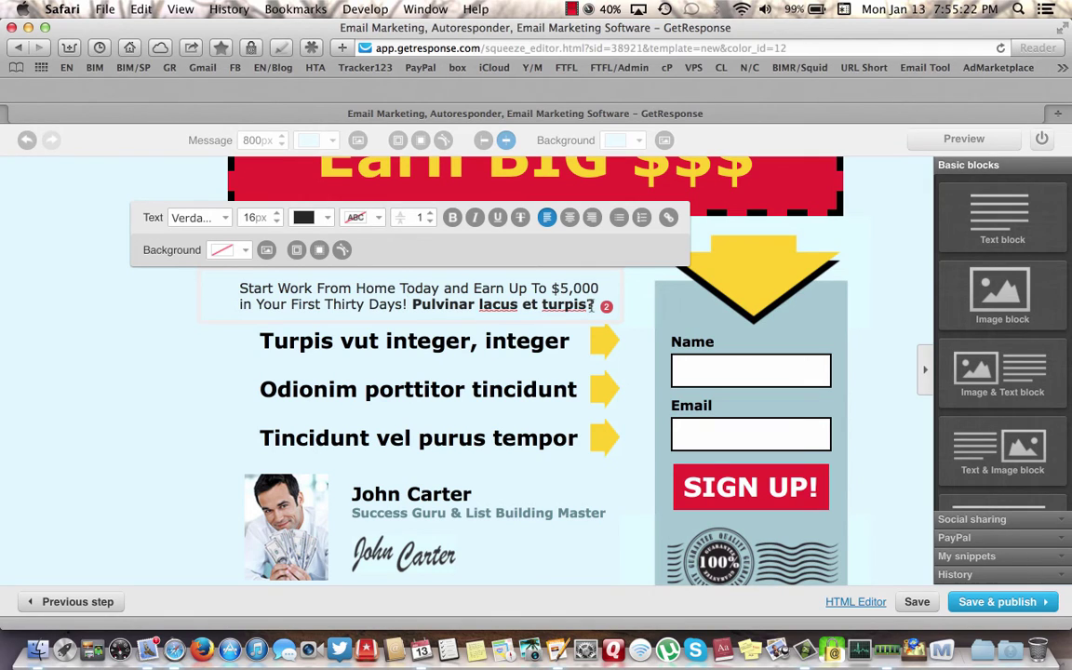
key(BackSpace)
key(BackSpace)
key(BackSpace)
key(BackSpace)
key(BackSpace)
key(BackSpace)
key(BackSpace)
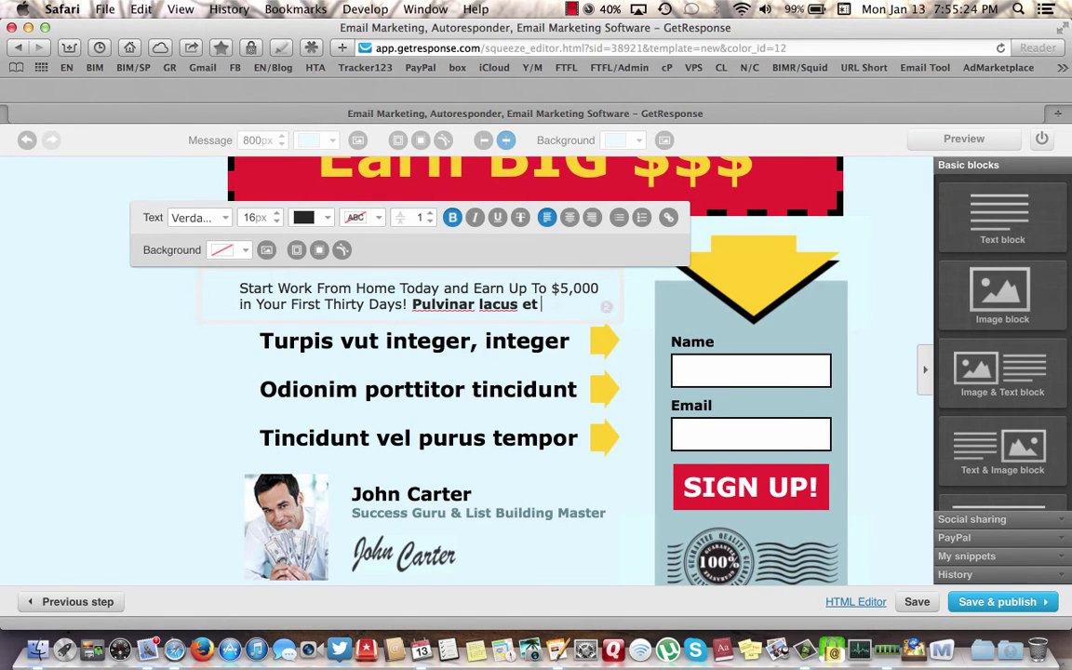
key(BackSpace)
key(BackSpace)
key(BackSpace)
key(BackSpace)
key(BackSpace)
key(BackSpace)
key(BackSpace)
key(BackSpace)
key(BackSpace)
key(BackSpace)
key(BackSpace)
key(BackSpace)
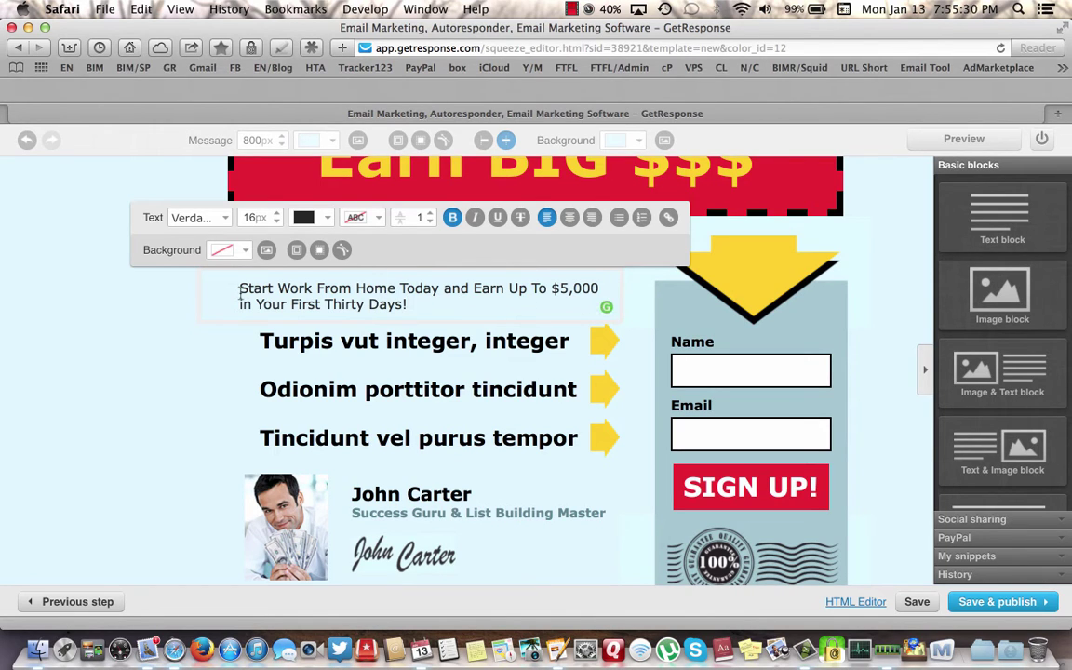
- Select the 'Start Work From Home Today…' subheadline and apply bold and center alignment
drag(239, 288, 402, 303)
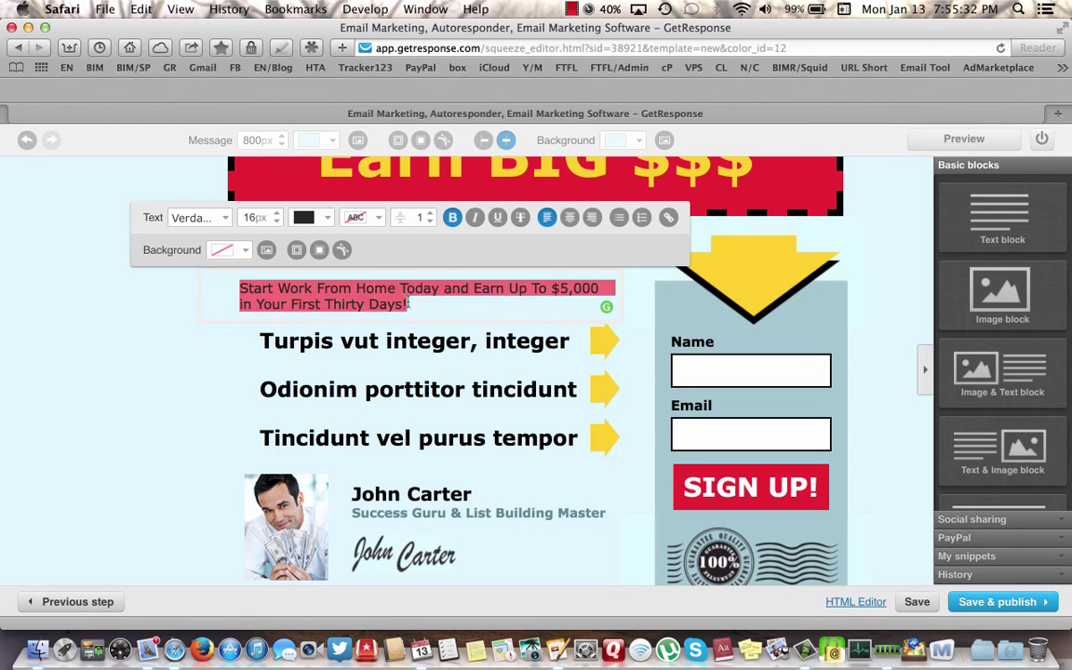
click(453, 218)
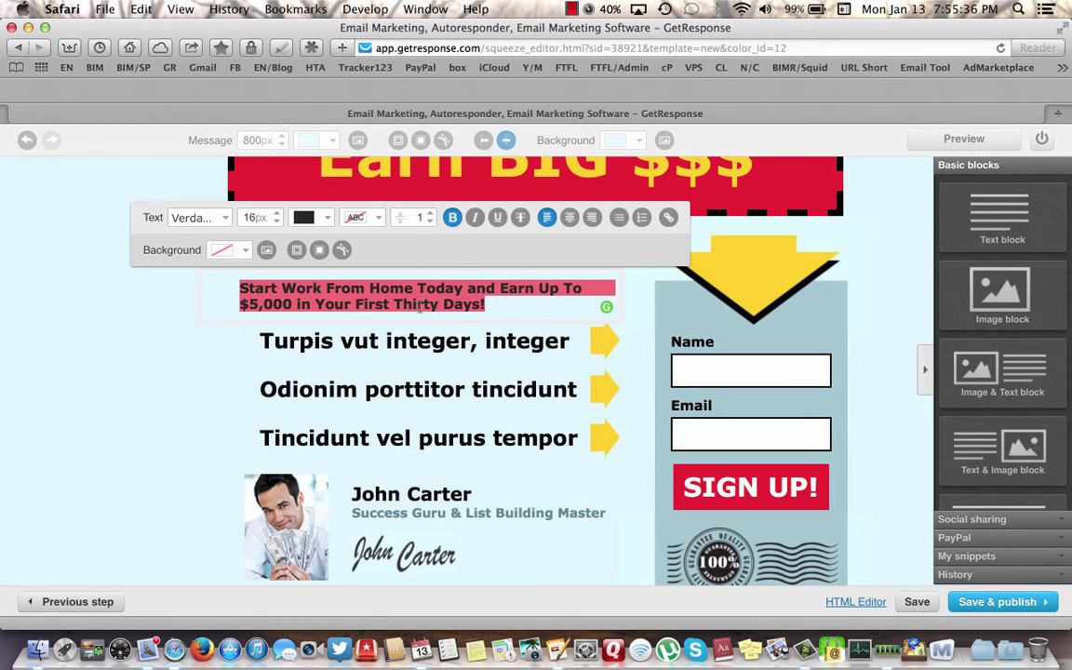
click(570, 218)
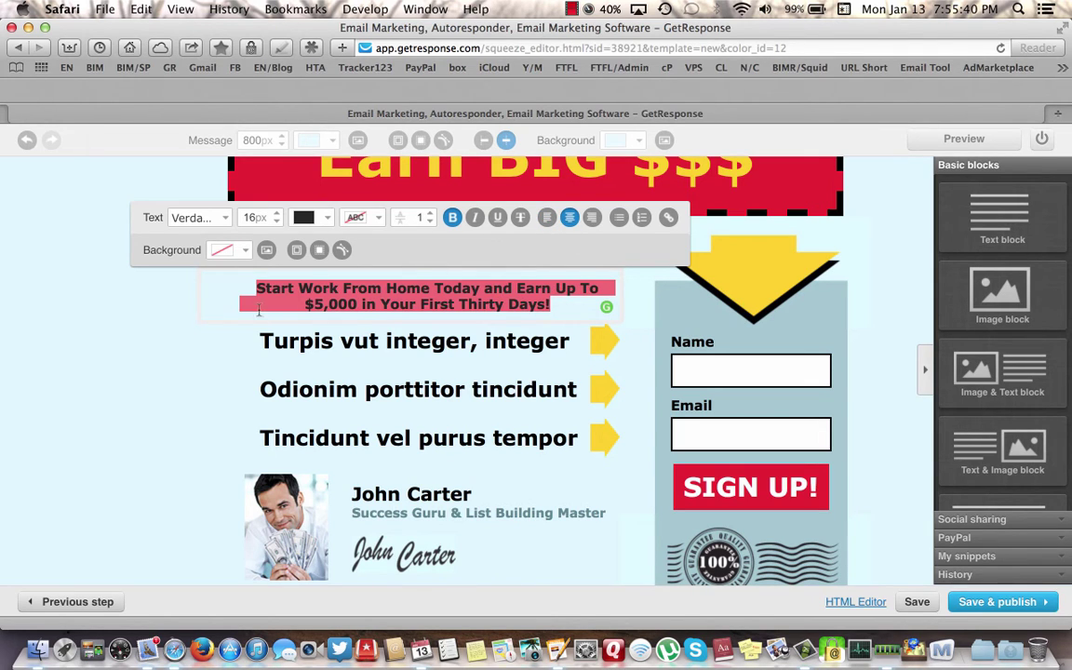
click(164, 302)
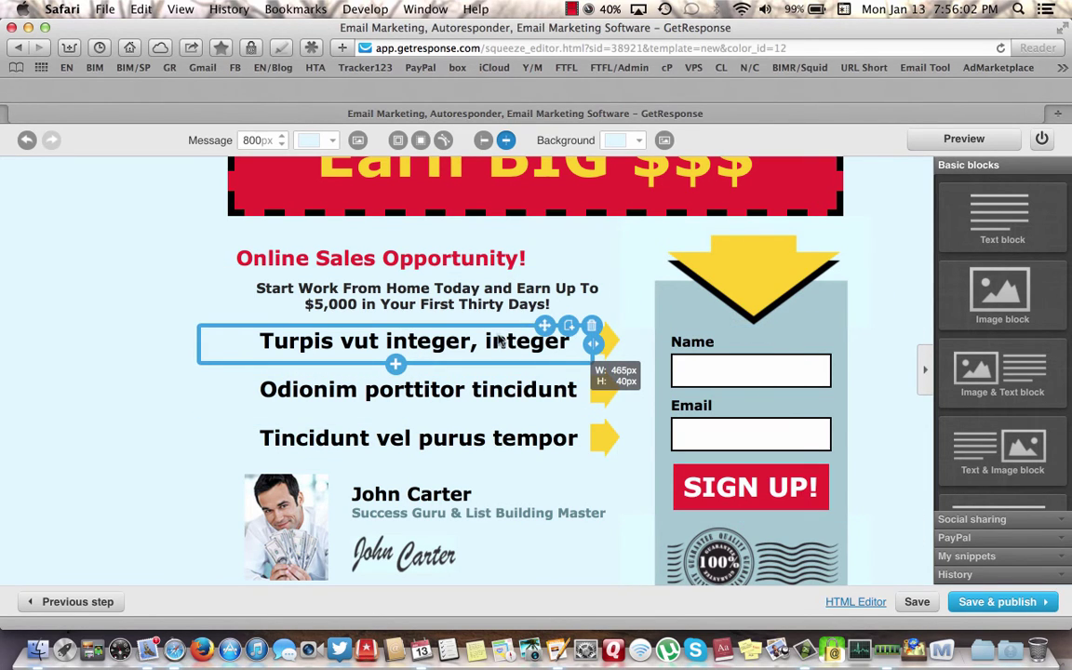
- Replace the first bullet's placeholder text with 'Input Your Email'
click(557, 345)
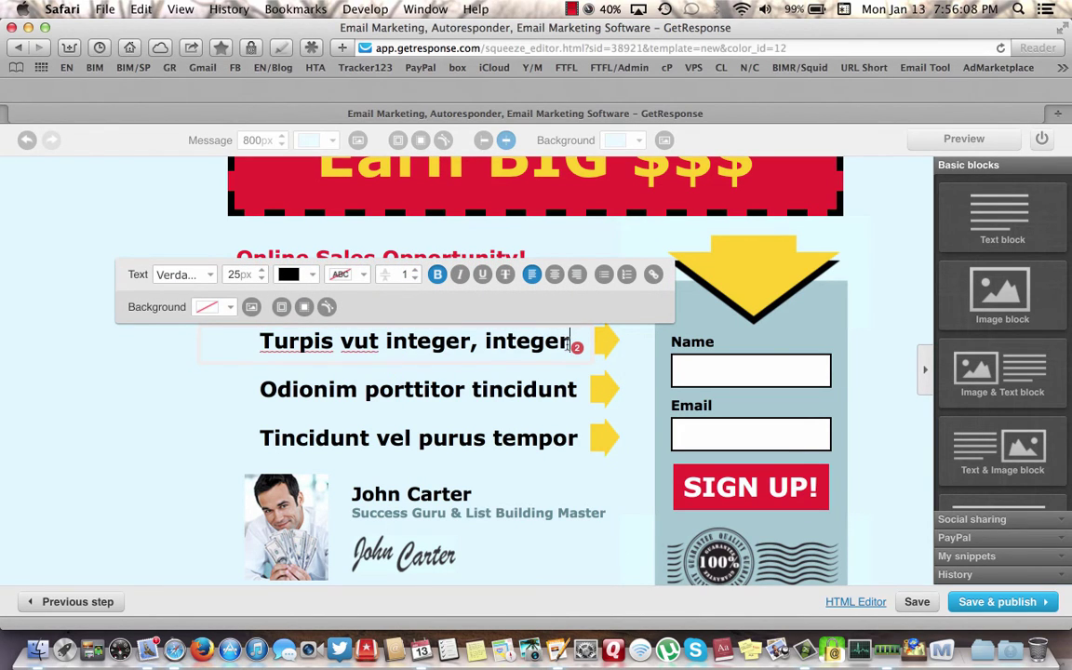
key(BackSpace)
key(BackSpace)
key(BackSpace)
key(BackSpace)
key(BackSpace)
key(BackSpace)
key(BackSpace)
key(BackSpace)
key(BackSpace)
key(BackSpace)
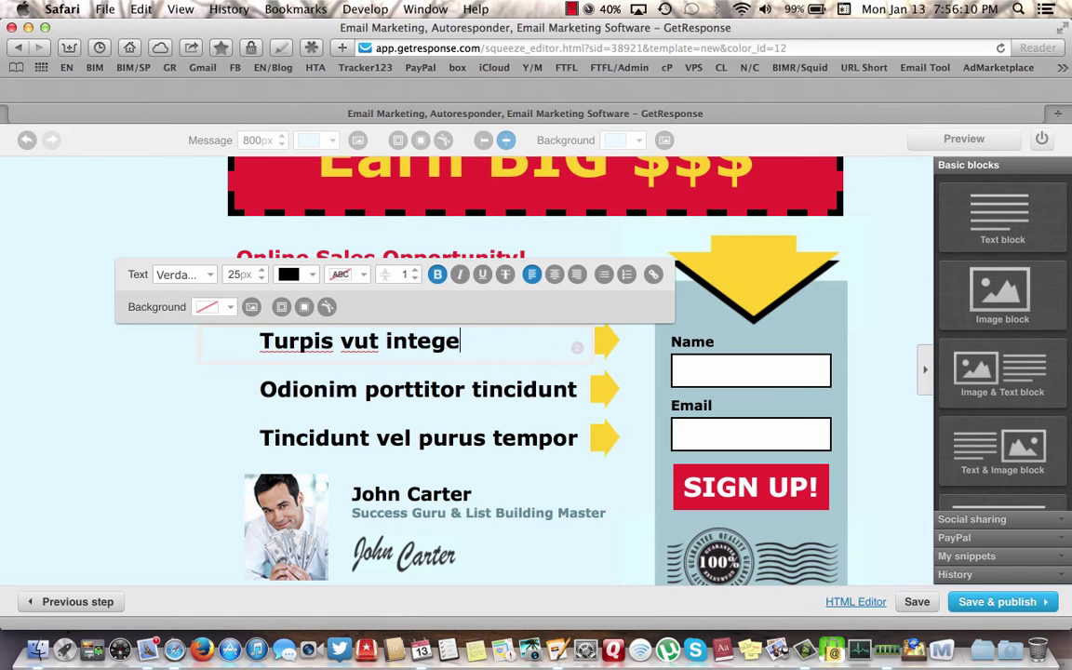
key(BackSpace)
key(BackSpace)
key(BackSpace)
key(BackSpace)
key(BackSpace)
key(BackSpace)
key(BackSpace)
key(BackSpace)
key(BackSpace)
key(BackSpace)
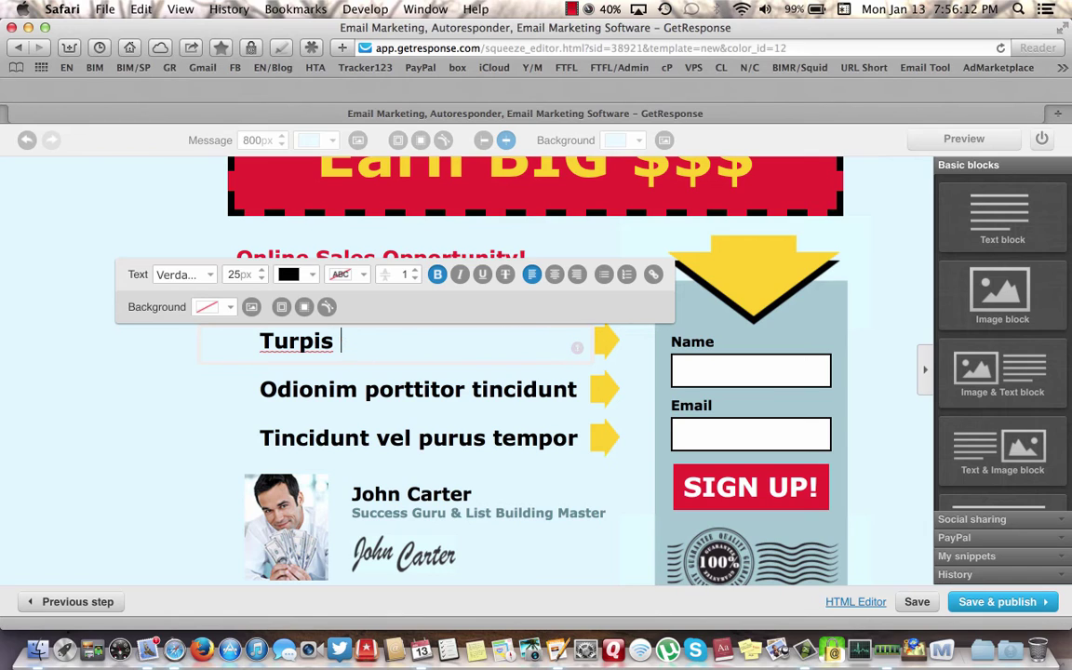
key(BackSpace)
key(BackSpace)
key(BackSpace)
key(BackSpace)
key(BackSpace)
key(BackSpace)
key(BackSpace)
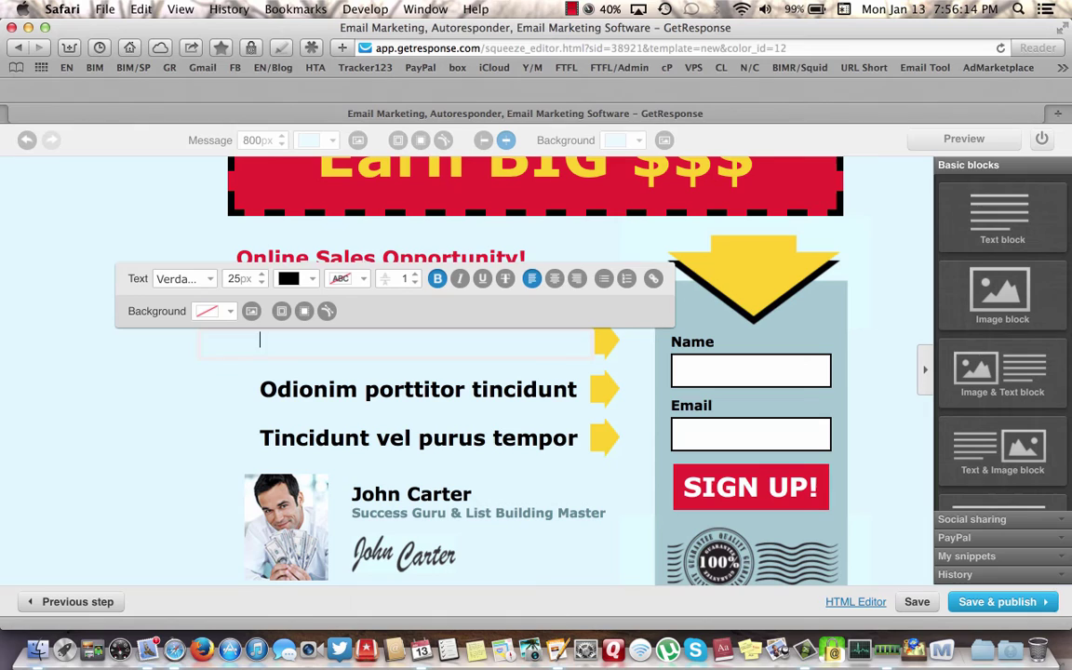
text(Input )
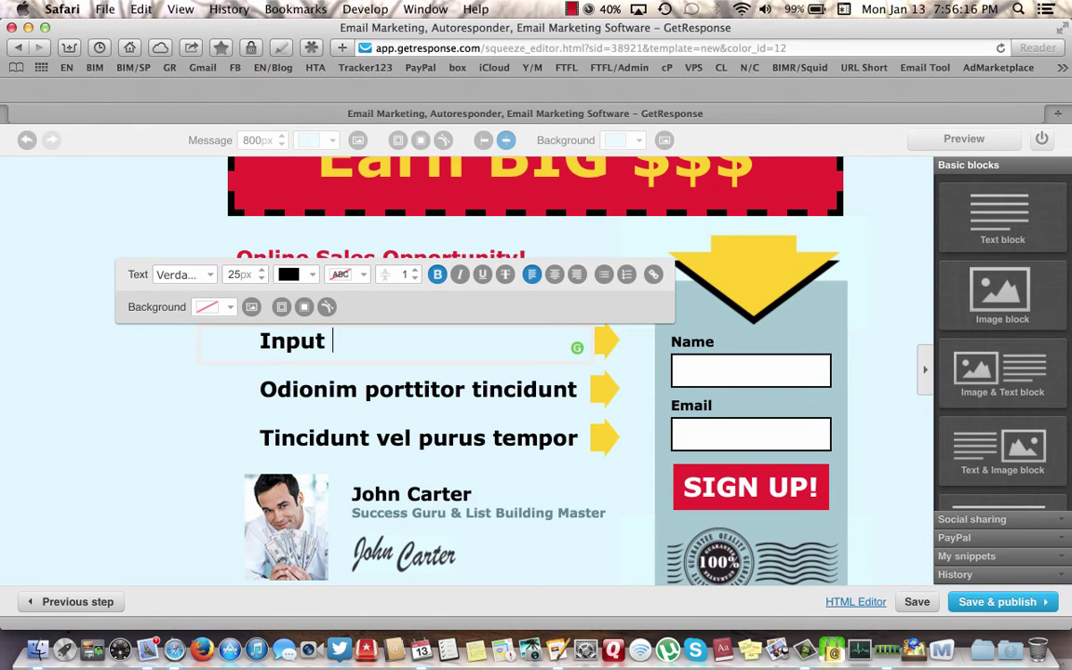
text(Your Em)
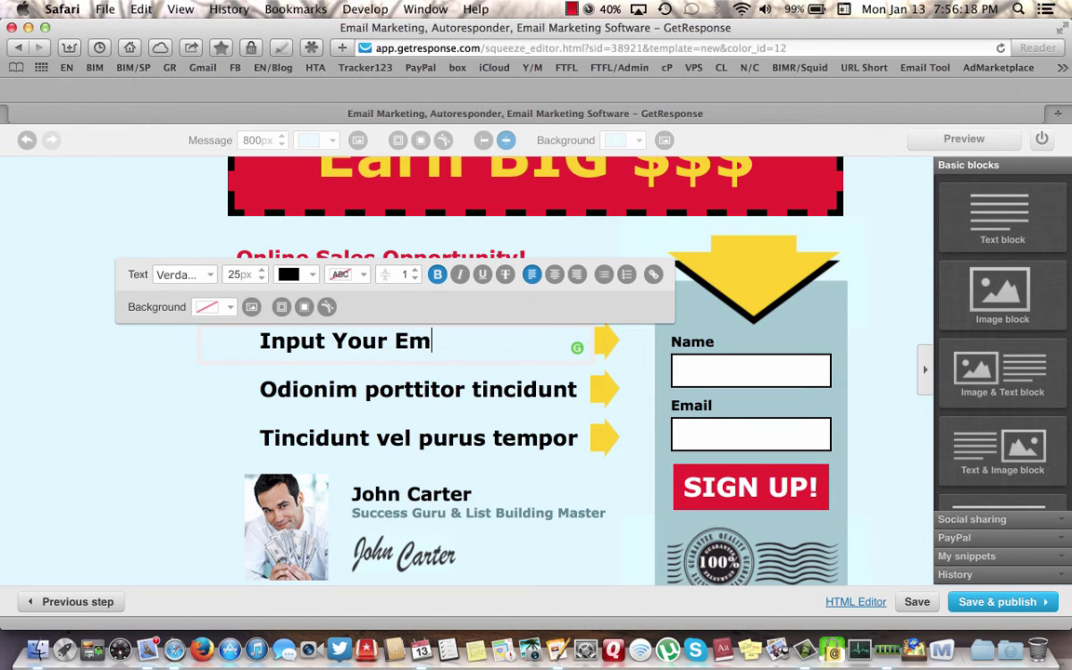
text(ail)
- Replace the second bullet's placeholder text with 'Watch For Our Emails'
click(535, 391)
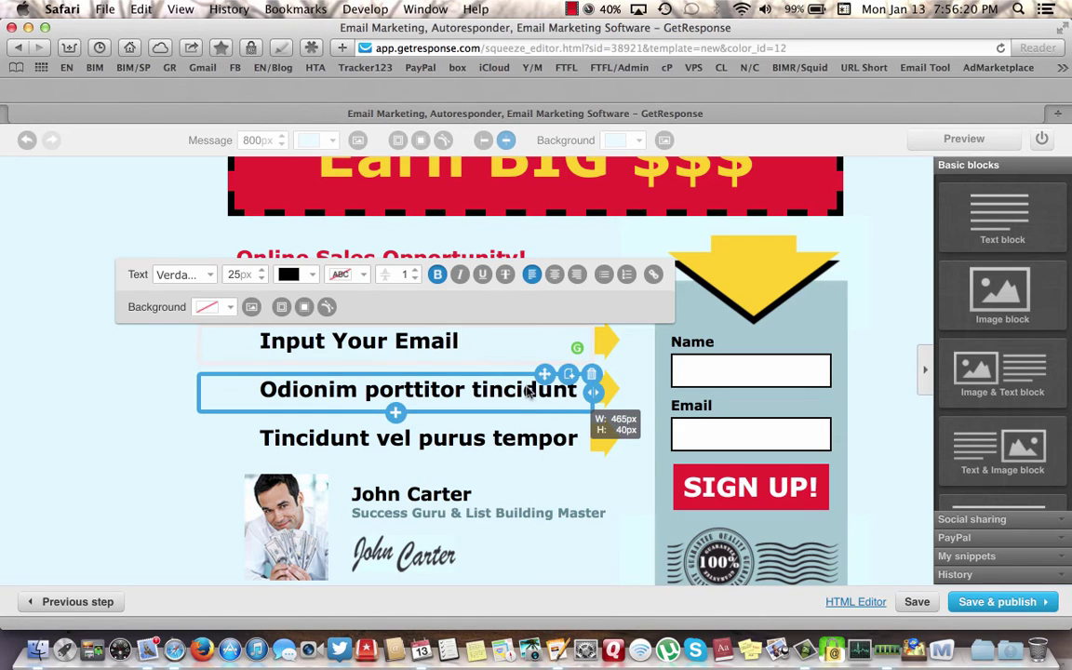
click(527, 393)
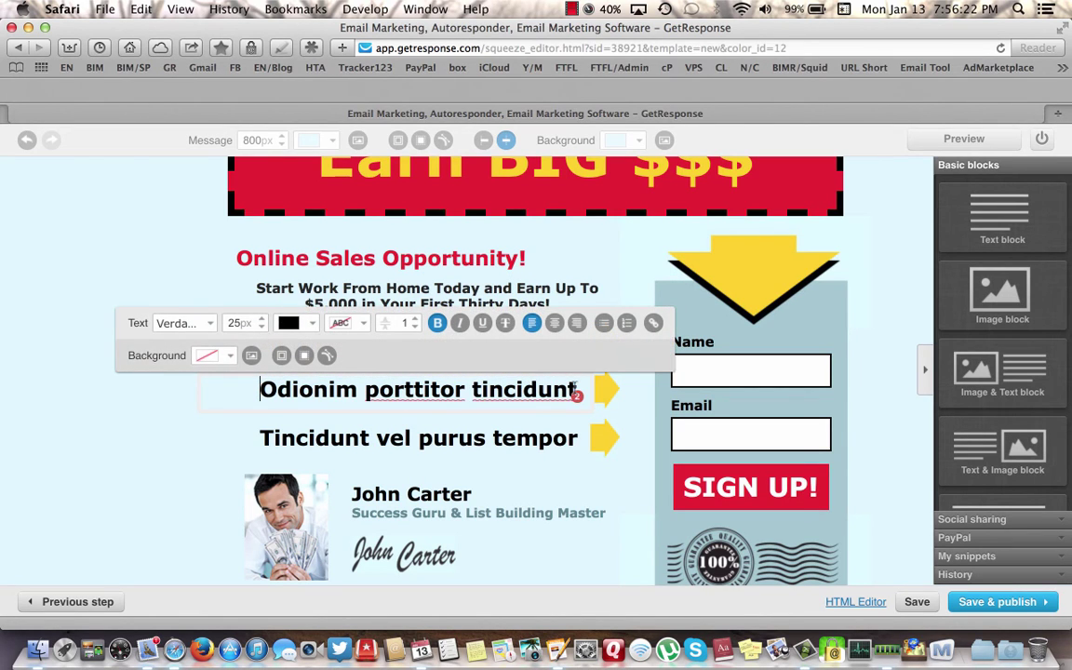
key(BackSpace)
key(BackSpace)
key(BackSpace)
key(BackSpace)
key(BackSpace)
key(BackSpace)
key(BackSpace)
key(BackSpace)
key(BackSpace)
key(BackSpace)
key(BackSpace)
key(BackSpace)
key(BackSpace)
key(BackSpace)
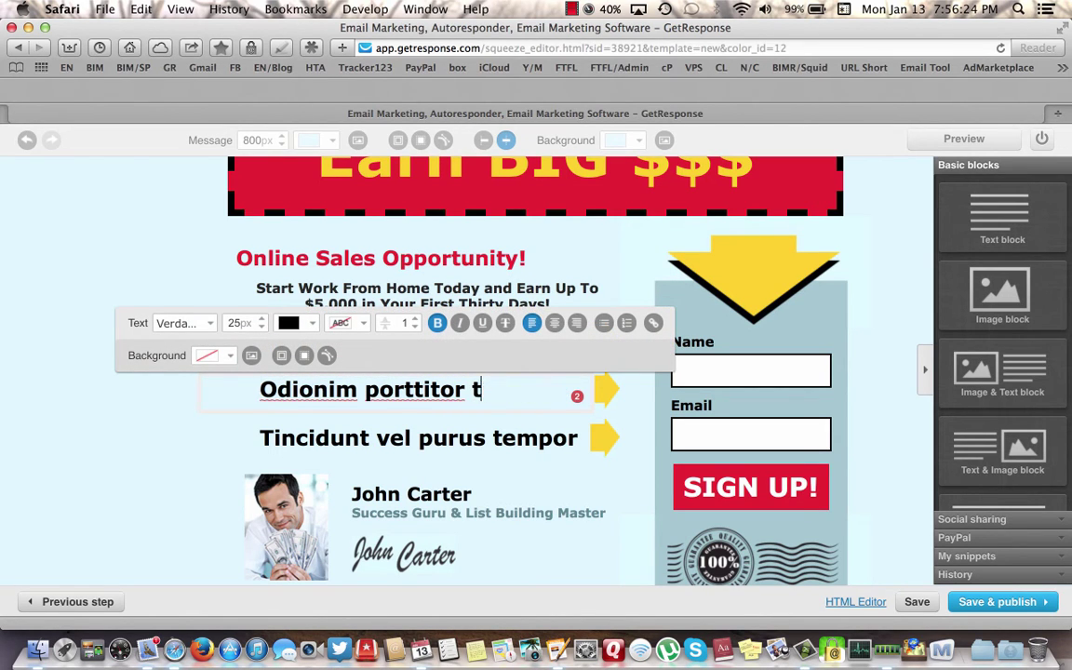
key(BackSpace)
key(BackSpace)
key(BackSpace)
key(BackSpace)
key(BackSpace)
key(BackSpace)
key(BackSpace)
key(BackSpace)
key(BackSpace)
key(BackSpace)
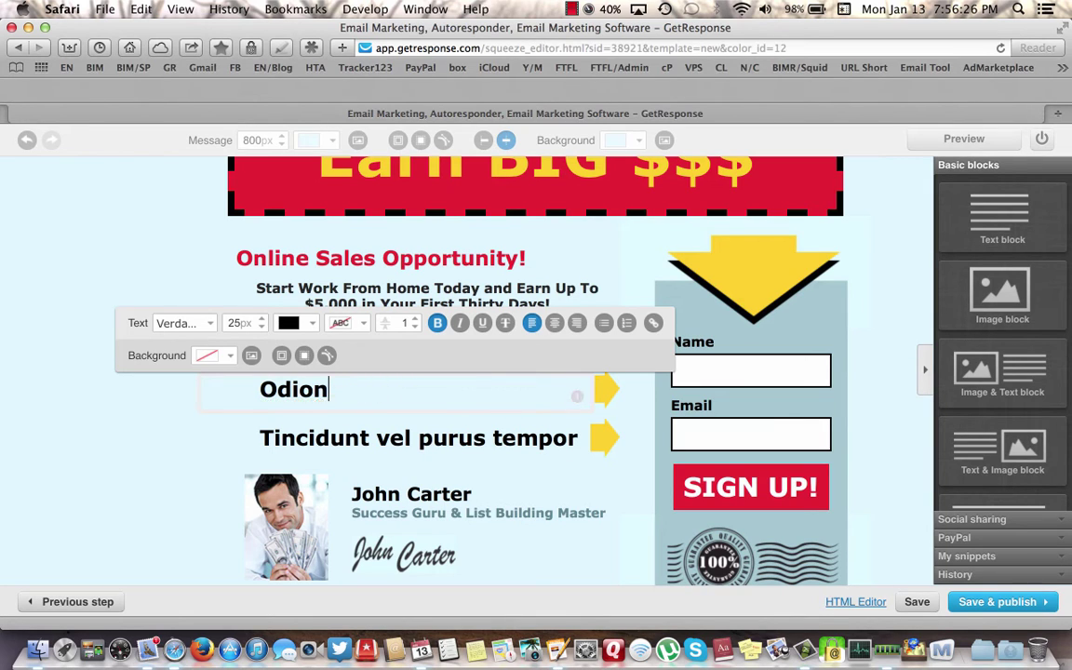
key(BackSpace)
key(BackSpace)
key(BackSpace)
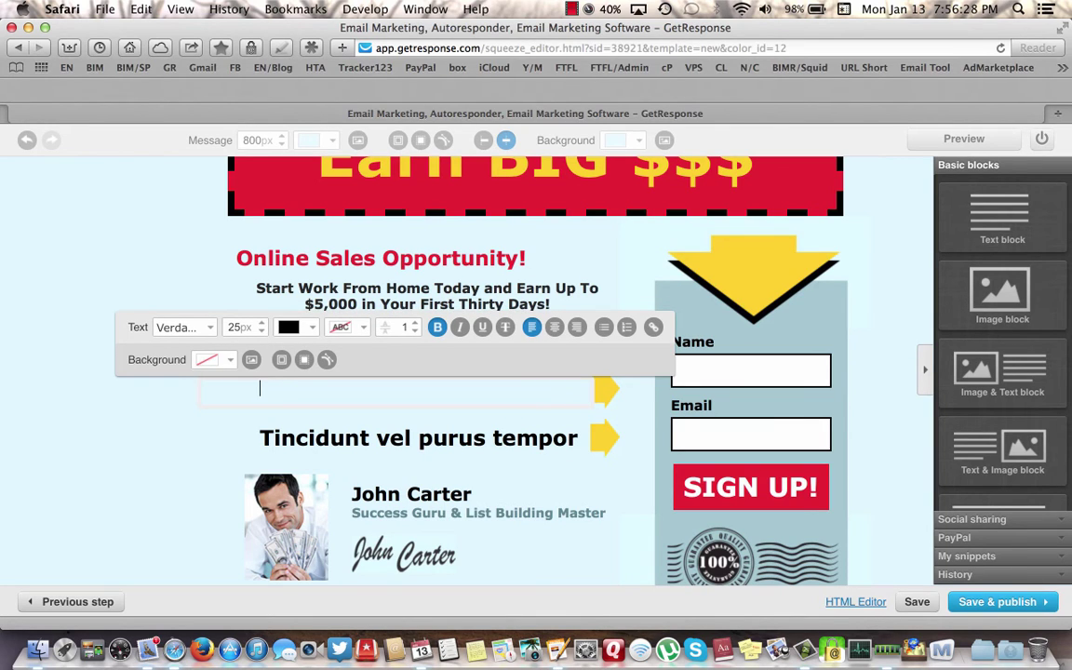
text(Watch For)
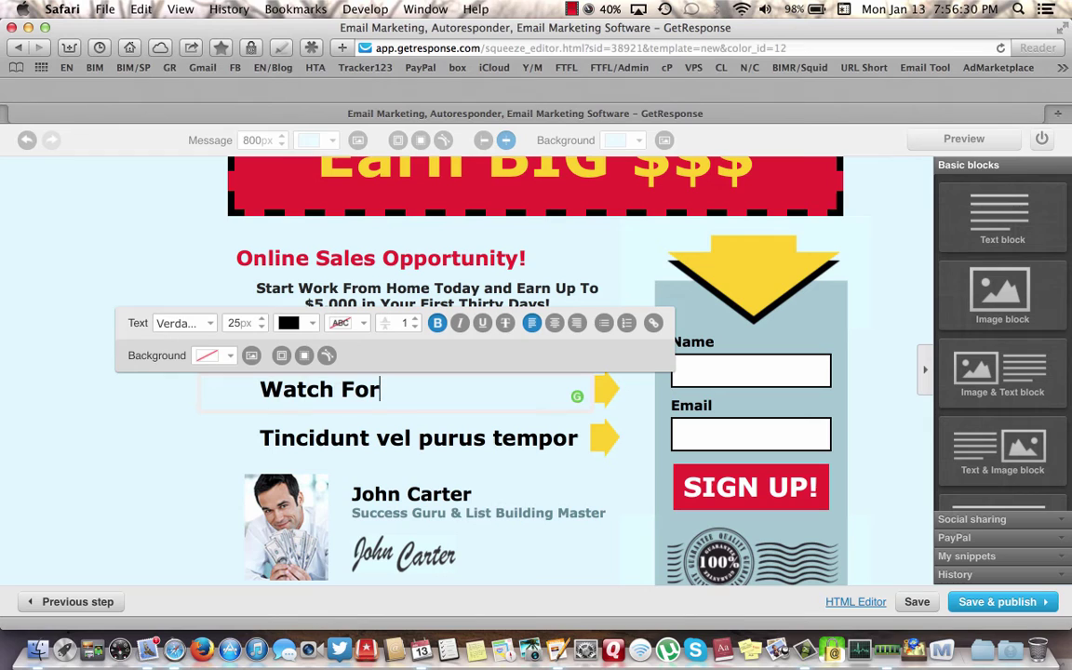
text( Our Em)
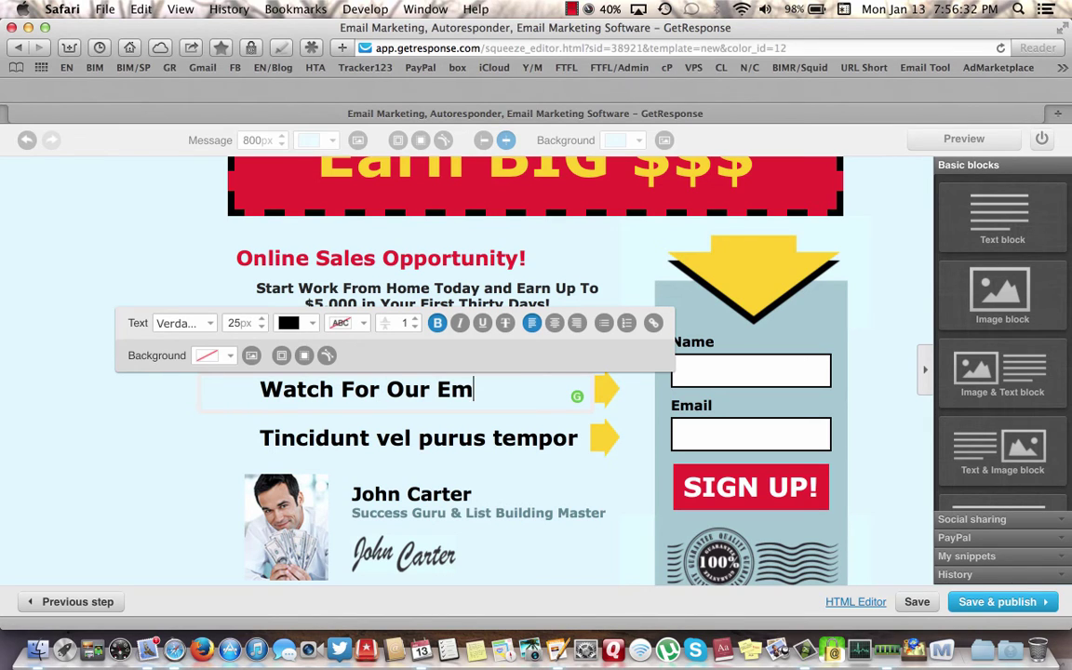
text(ails)
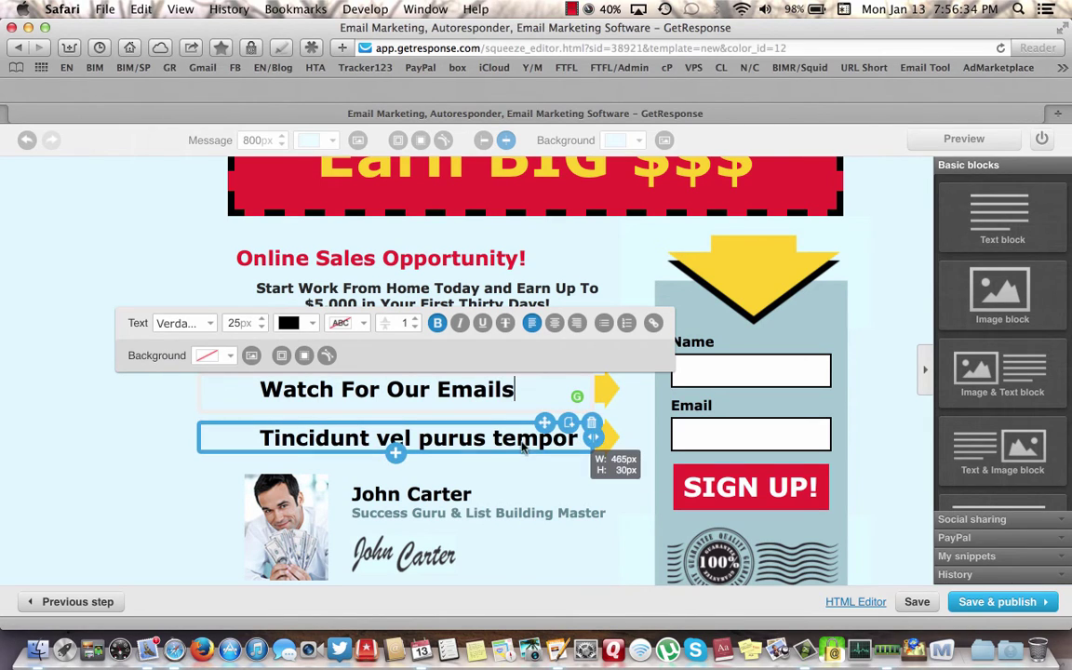
- Replace the third bullet's placeholder text with 'Watch Our Videos'
click(534, 445)
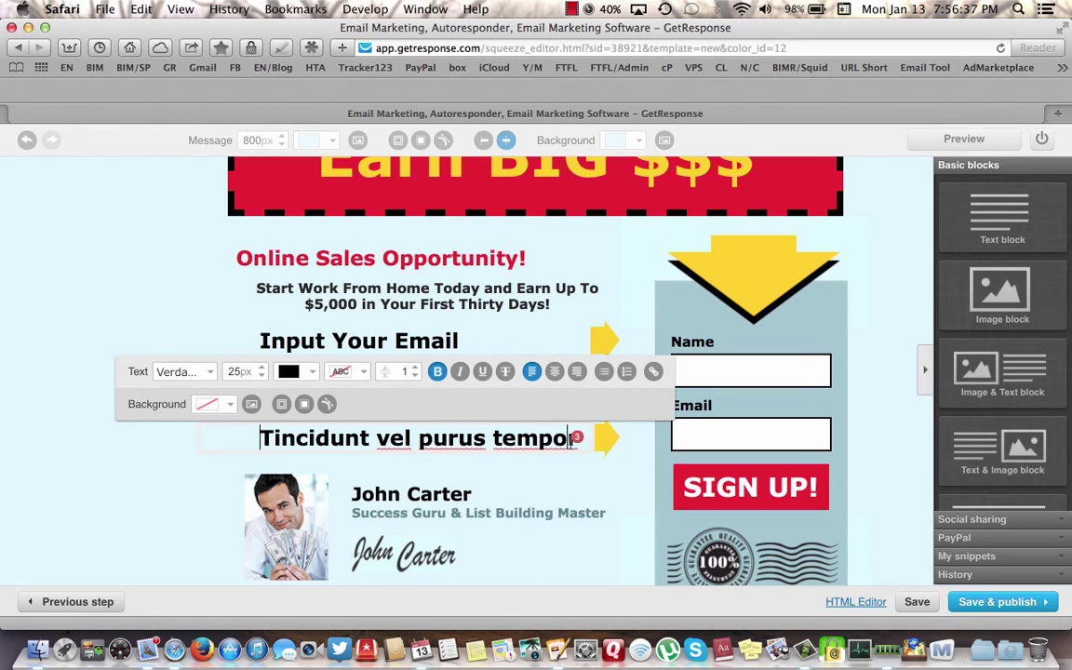
key(BackSpace)
key(BackSpace)
key(BackSpace)
key(BackSpace)
key(BackSpace)
key(BackSpace)
key(BackSpace)
key(BackSpace)
key(BackSpace)
key(BackSpace)
key(BackSpace)
key(BackSpace)
key(BackSpace)
key(BackSpace)
key(BackSpace)
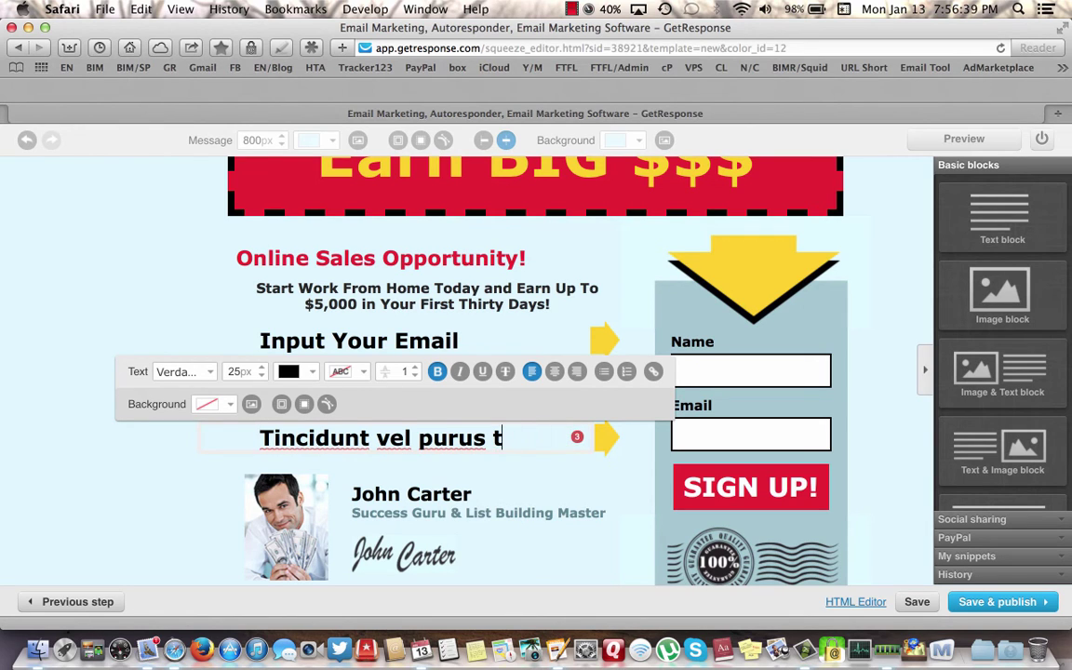
key(BackSpace)
key(BackSpace)
key(BackSpace)
key(BackSpace)
key(BackSpace)
key(BackSpace)
key(BackSpace)
key(BackSpace)
key(BackSpace)
key(BackSpace)
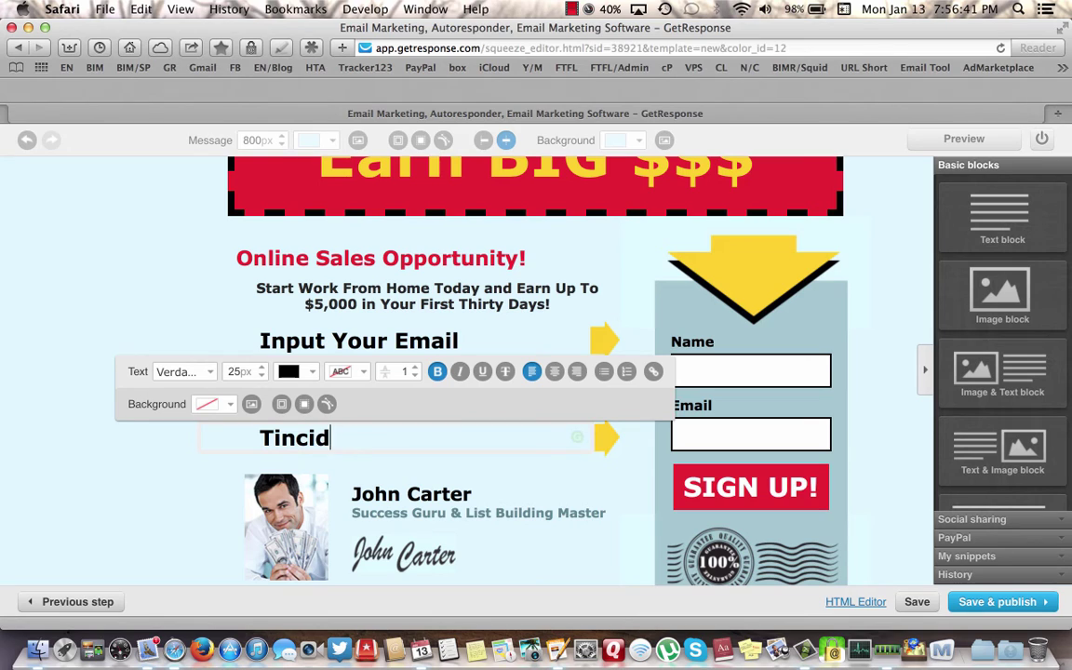
key(BackSpace)
text(W)
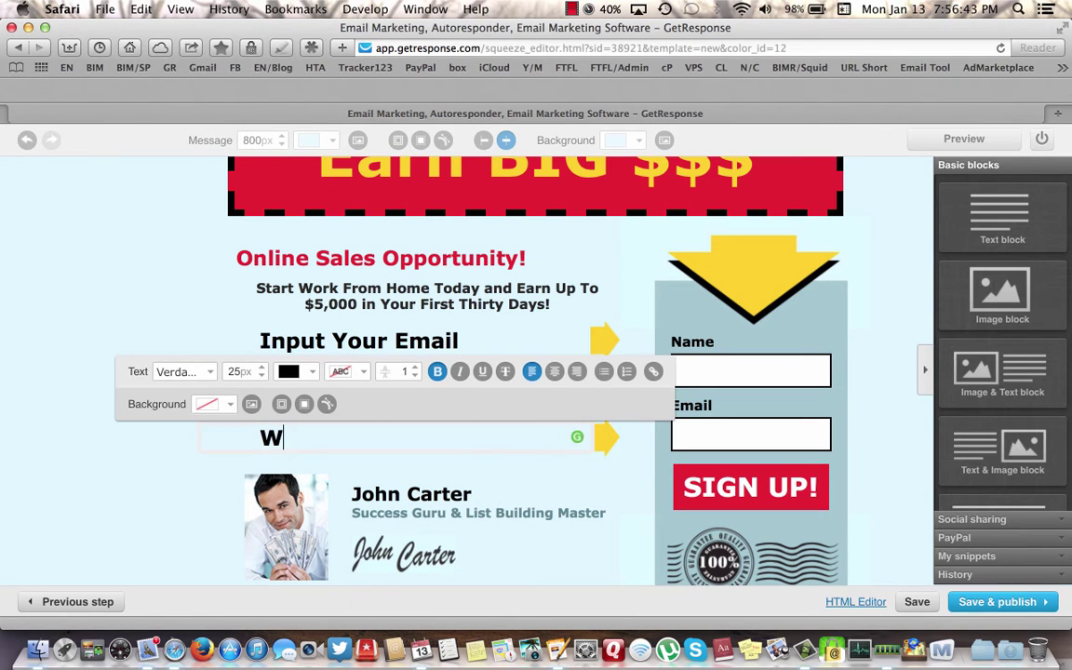
text(atch our)
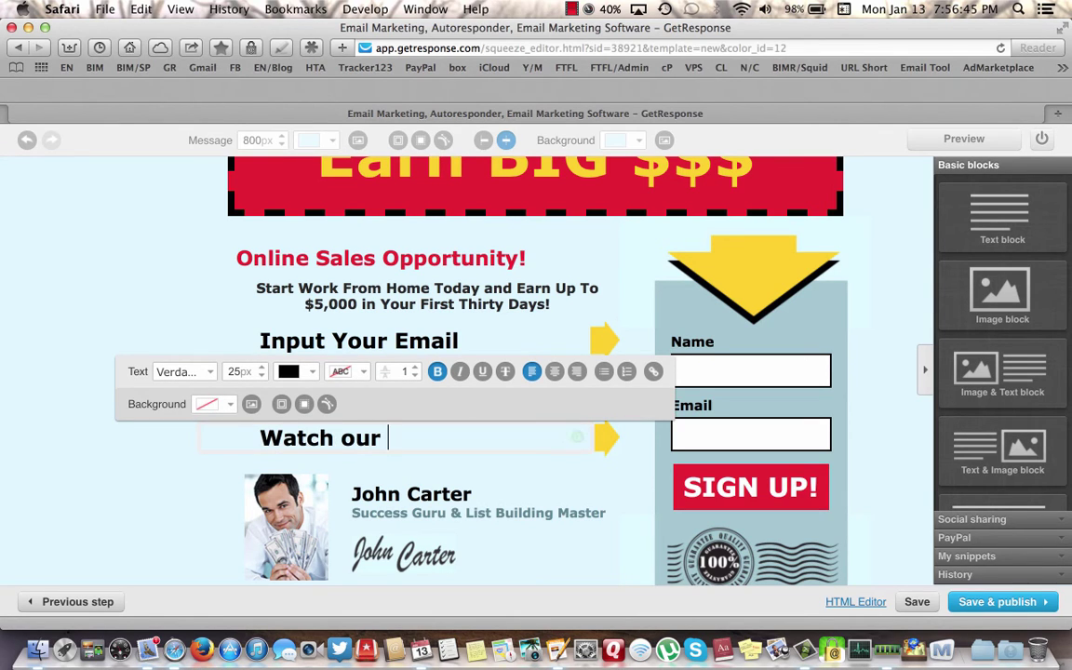
key(BackSpace)
key(BackSpace)
key(BackSpace)
key(BackSpace)
text(O)
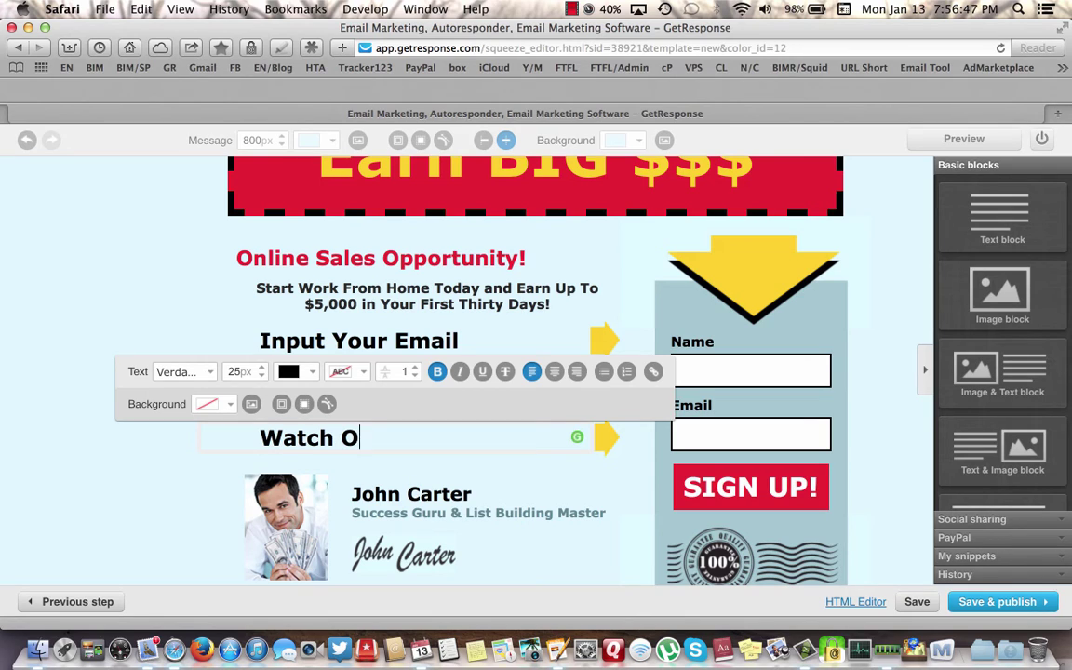
text(ur Videos)
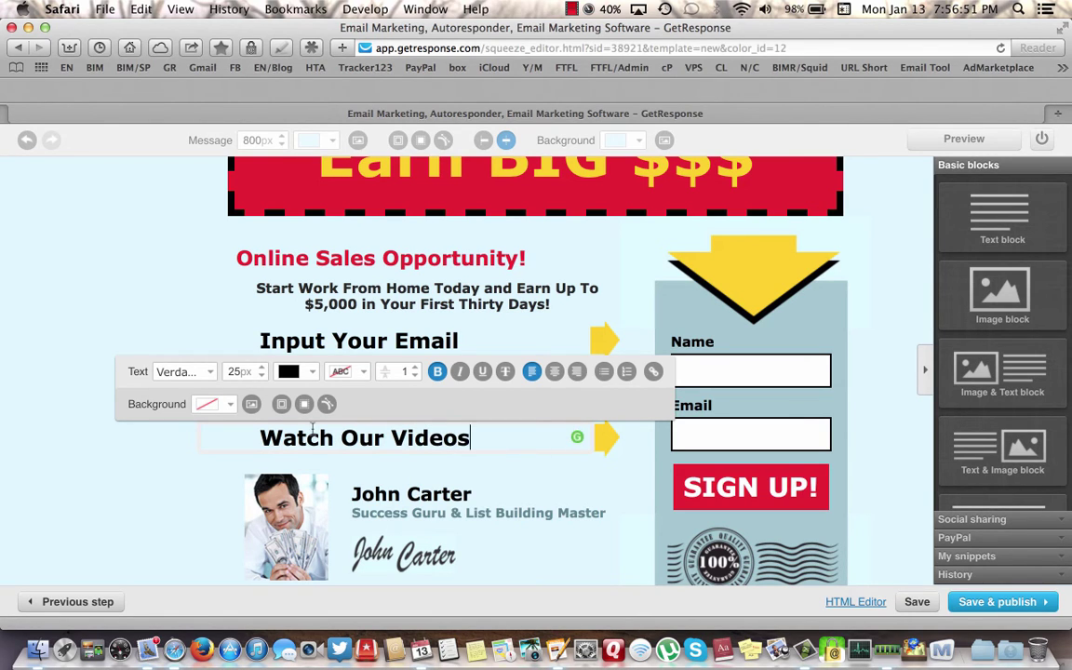
- Finish the bullet edits and select the sign-up form block below the yellow arrow image
click(128, 450)
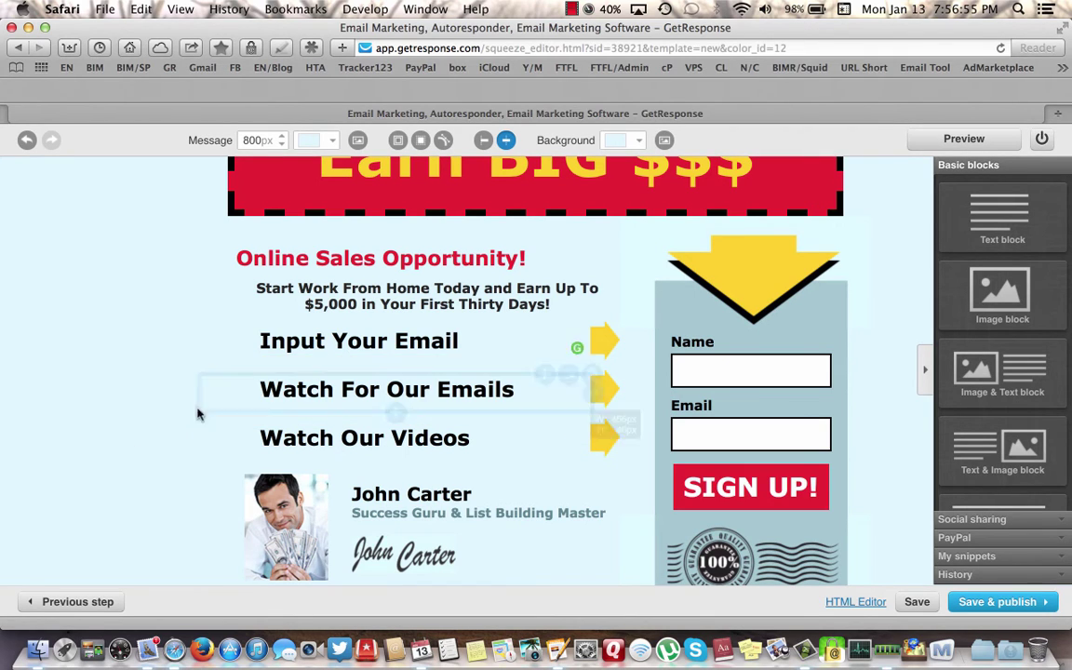
click(770, 274)
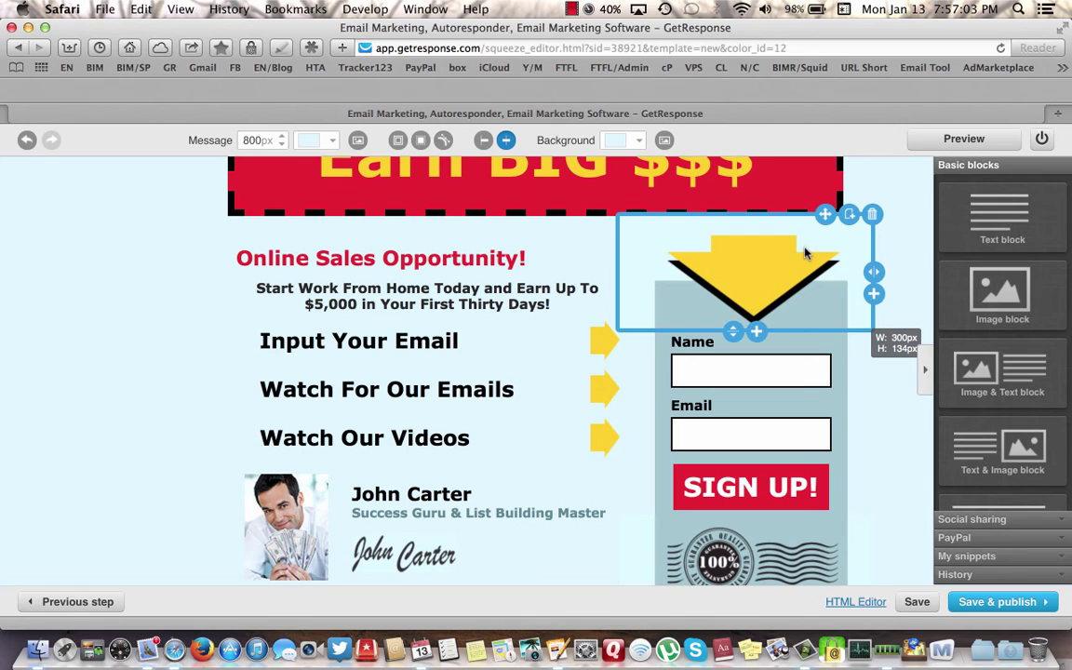
click(749, 372)
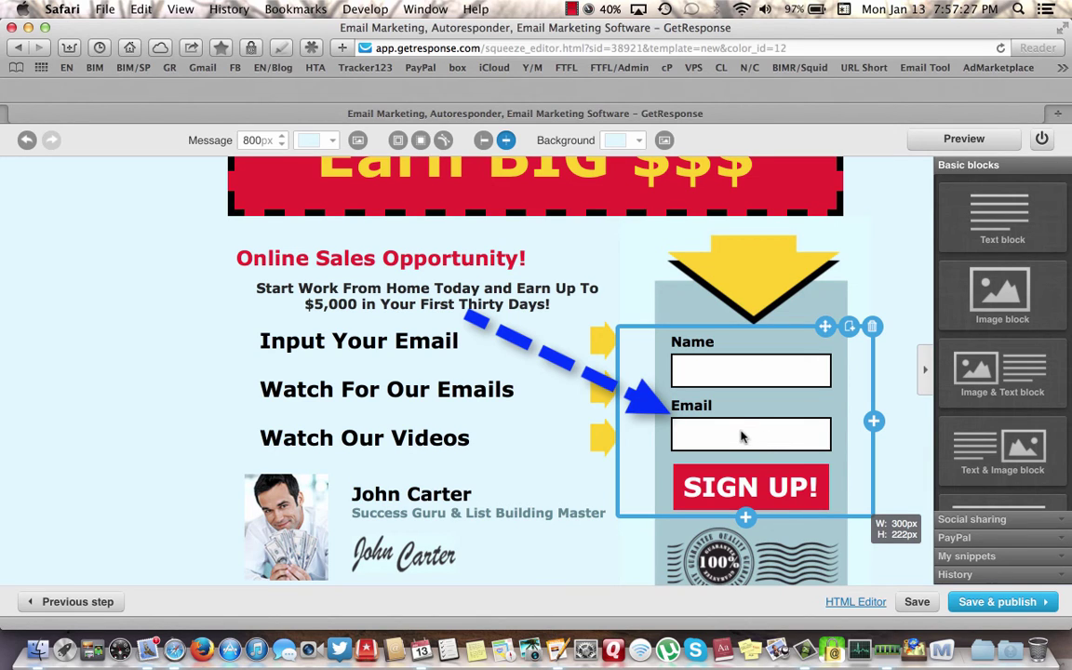
- Set the sign-up form's 'Add contacts to' campaign to bim2013funnel
click(741, 435)
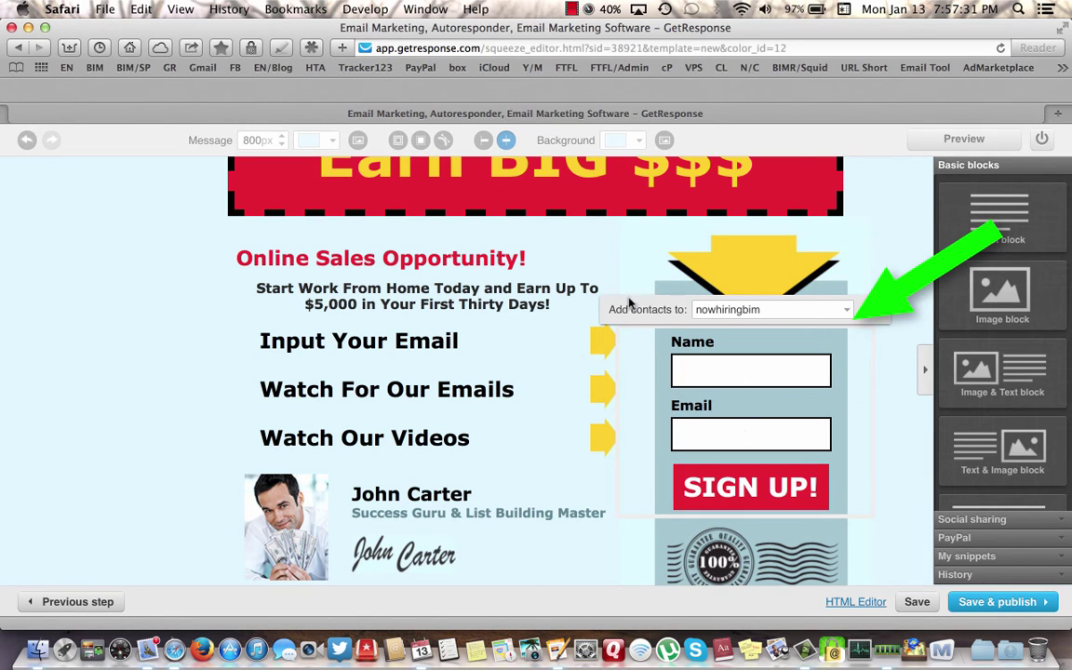
click(847, 313)
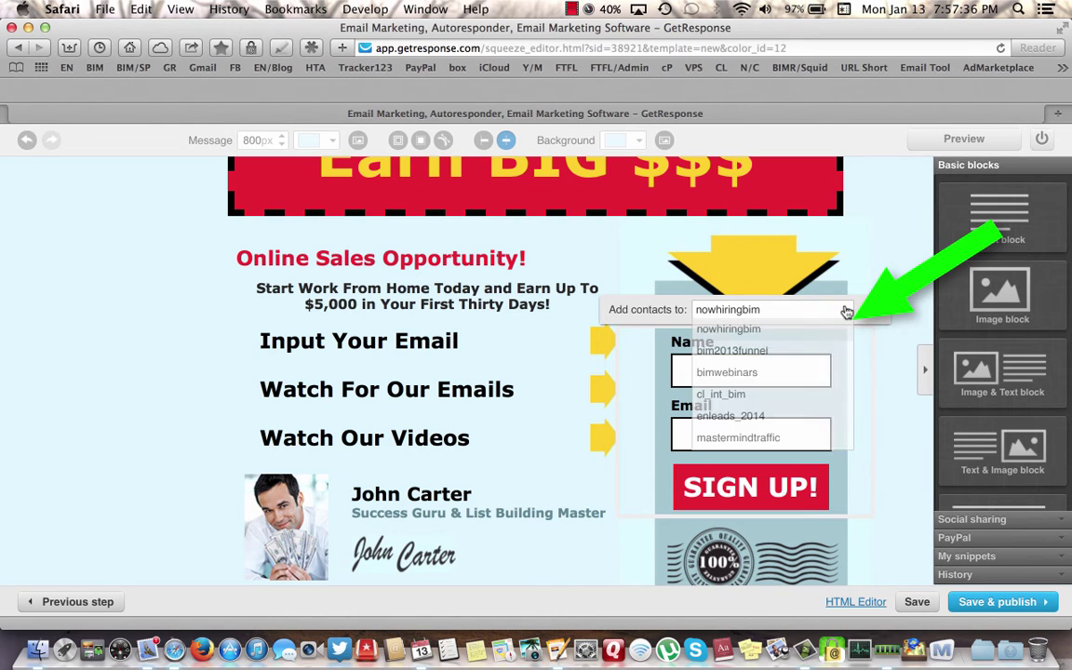
click(744, 352)
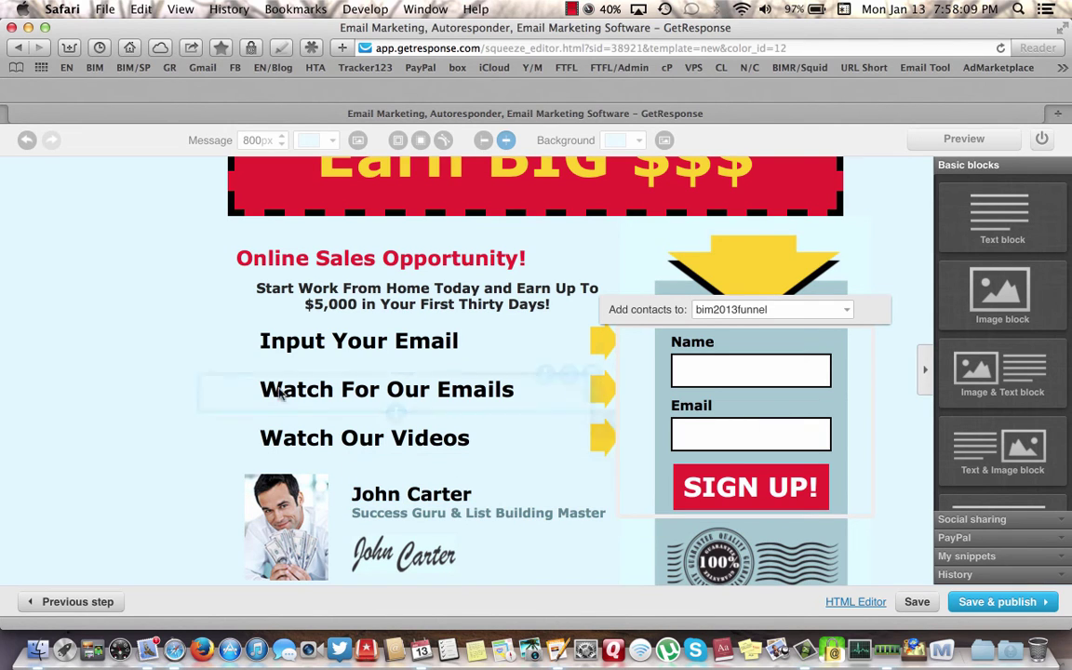
- Delete the author photo block below the bullet steps
click(199, 359)
click(199, 359)
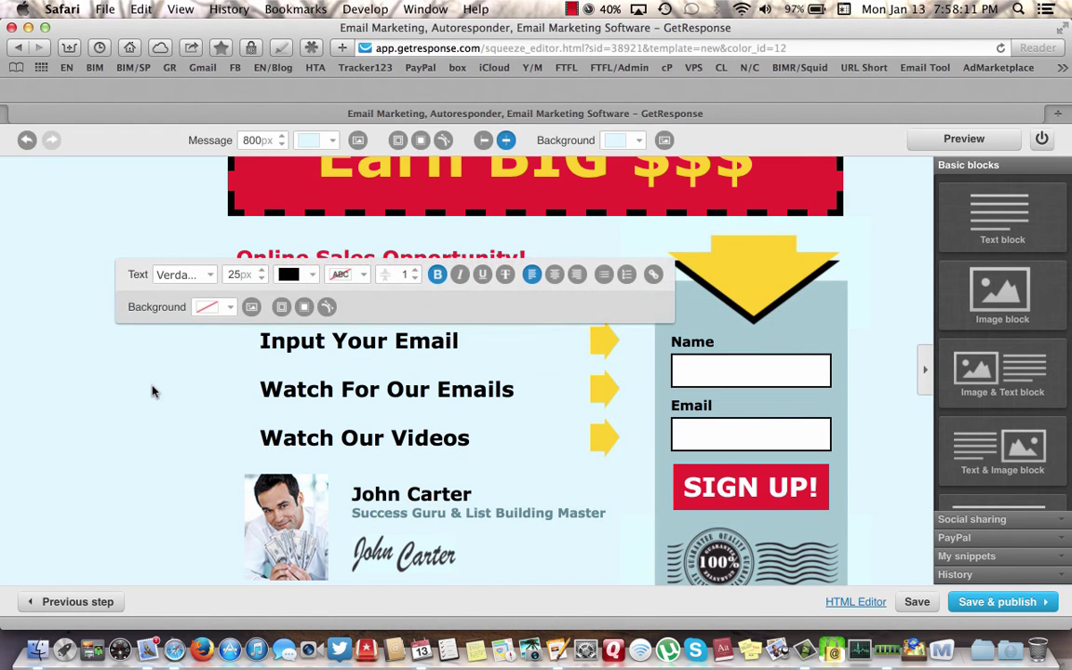
click(150, 387)
scroll(170, 404, down, 5)
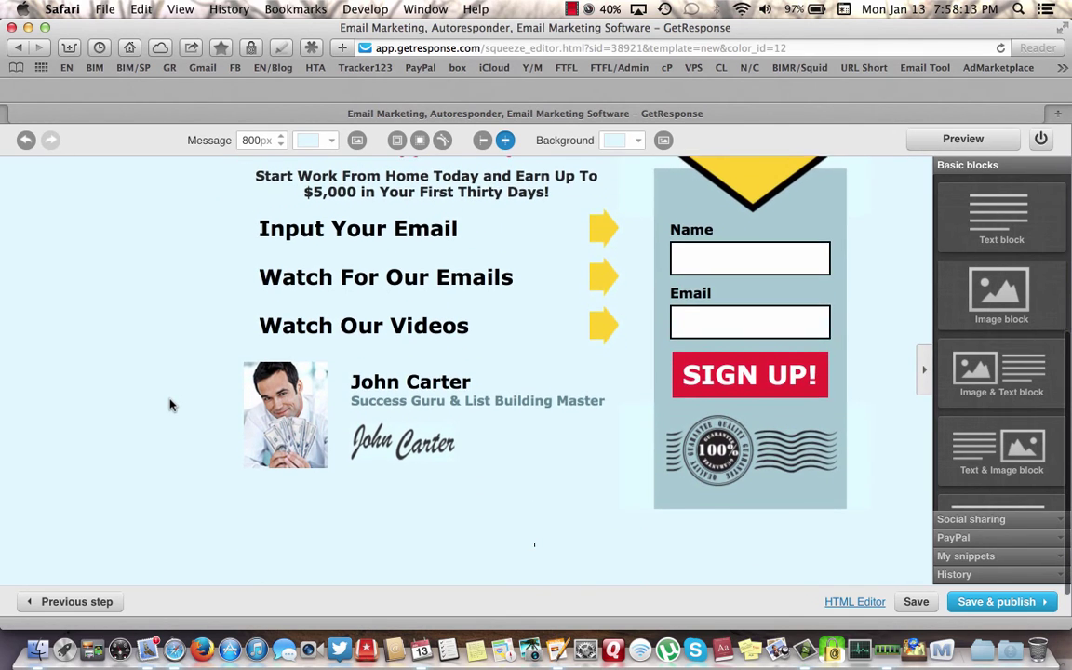
click(257, 325)
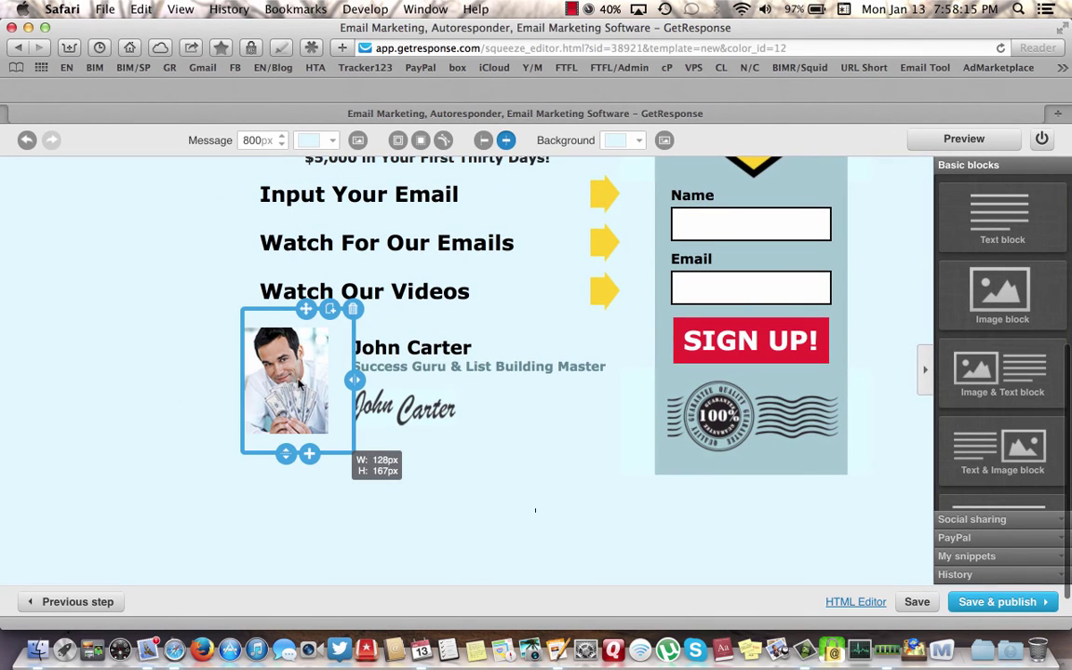
mouse_move(270, 346)
mouse_down()
mouse_move(285, 361)
mouse_move(260, 327)
mouse_up()
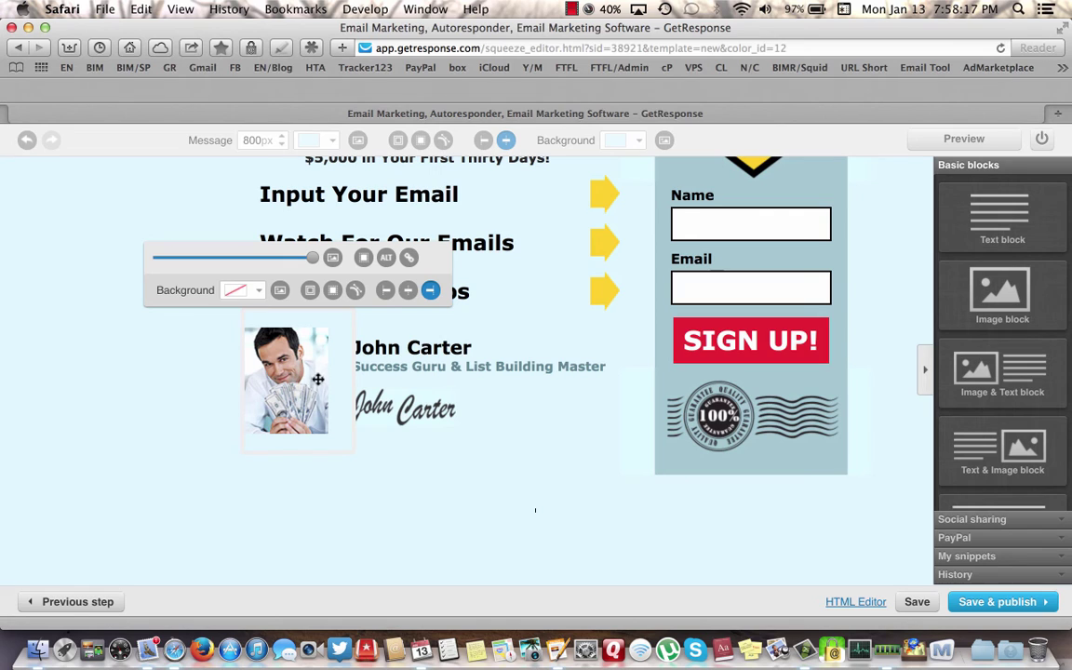
click(175, 406)
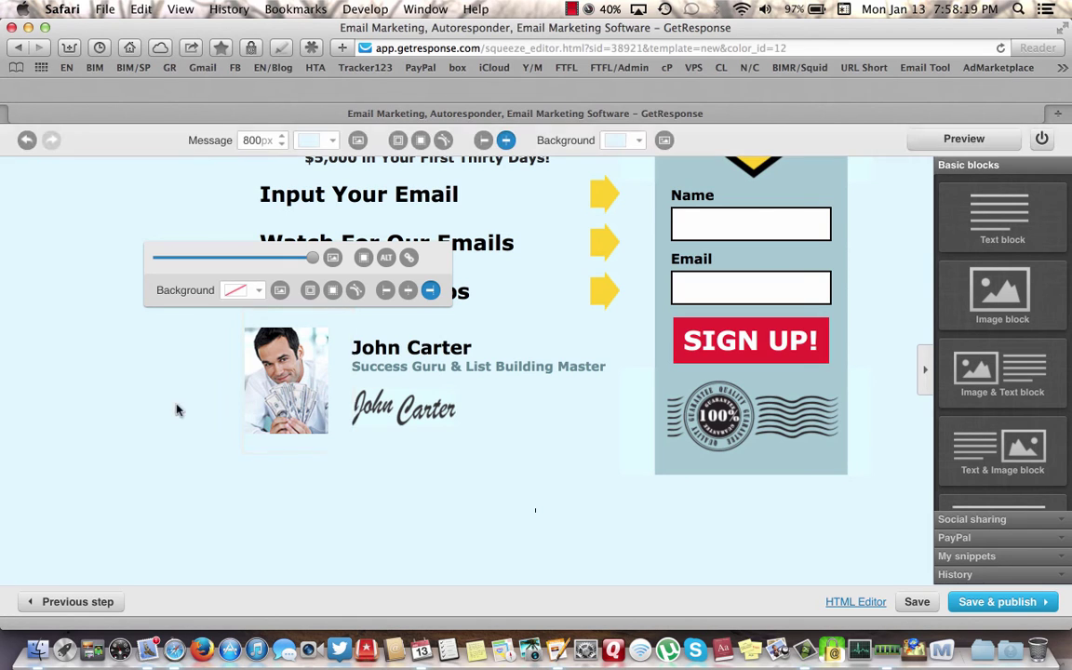
click(307, 379)
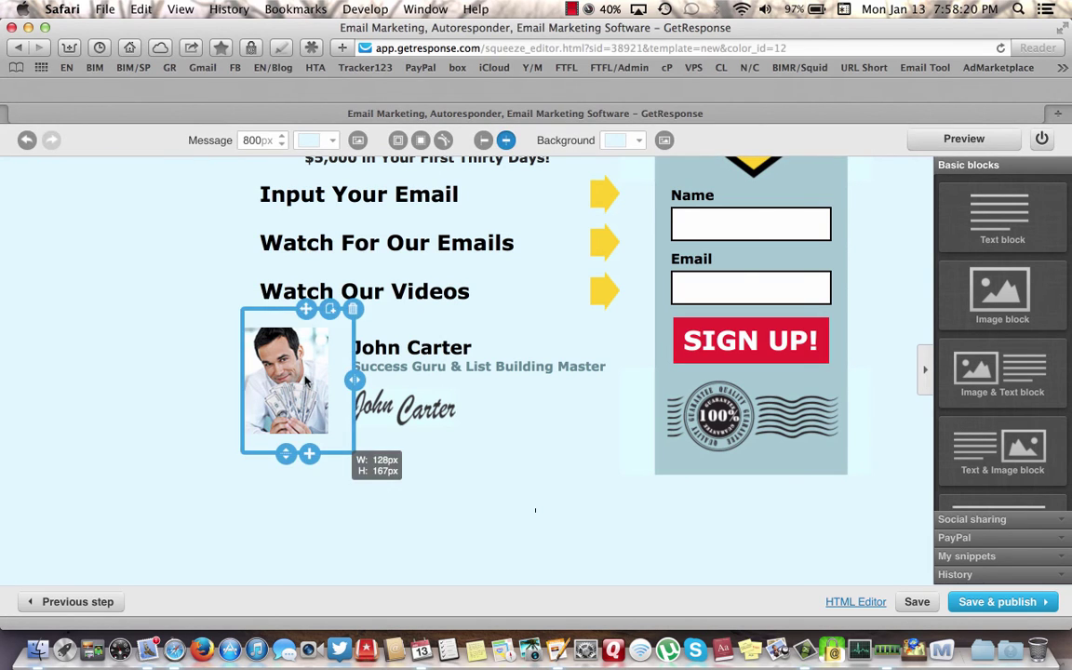
click(204, 422)
mouse_move(299, 311)
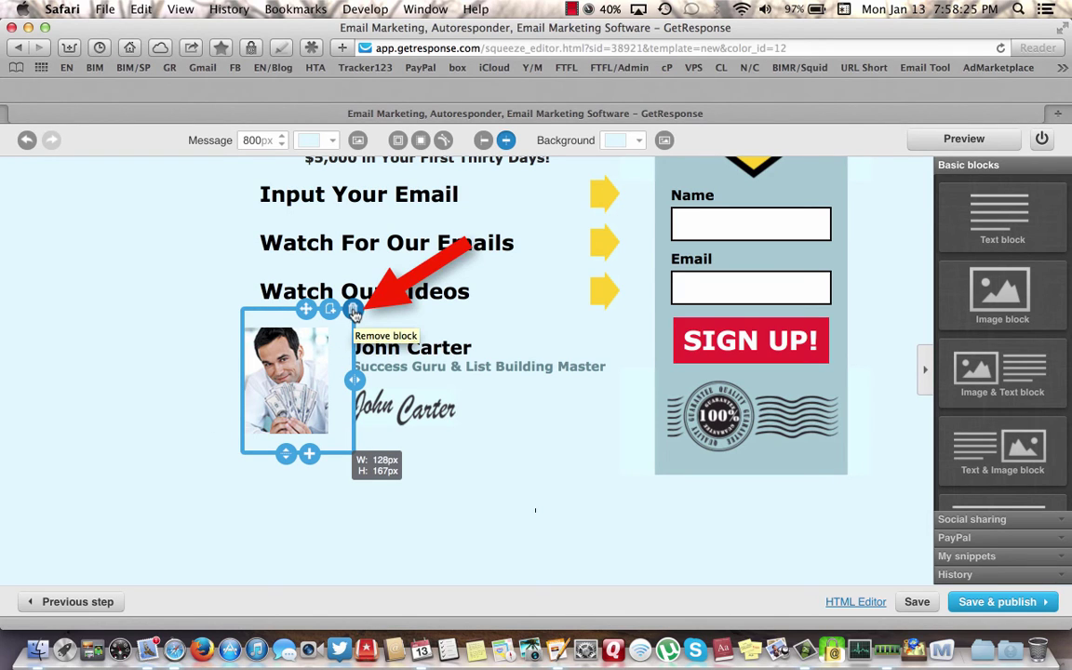
click(354, 310)
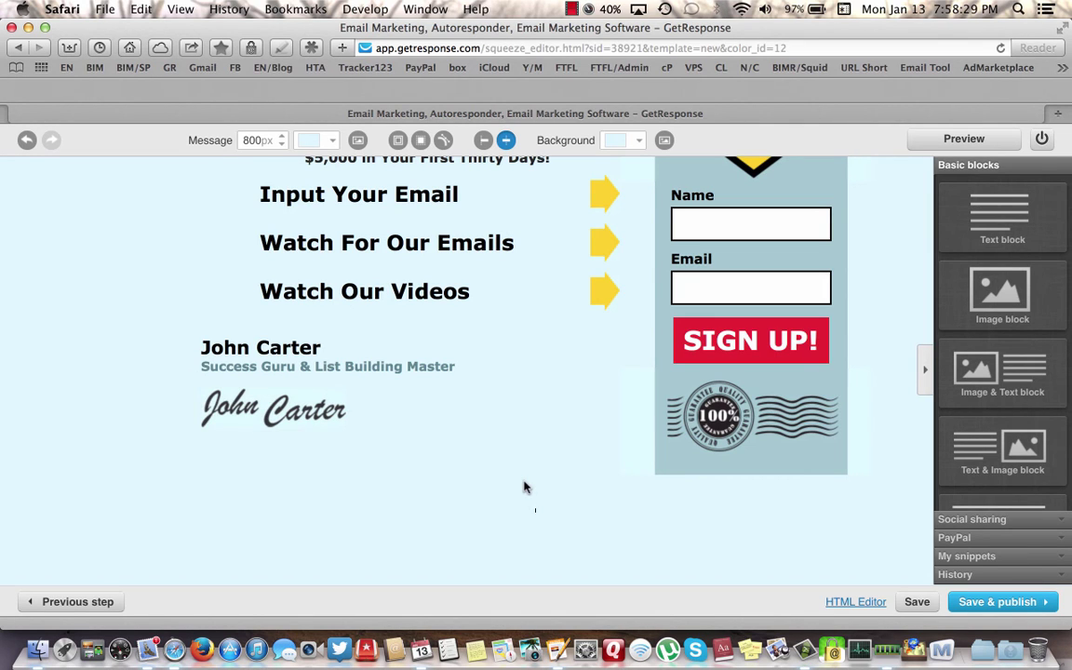
- Delete the author name, 'Success Guru & List Building Master' subtitle and signature blocks
mouse_move(558, 350)
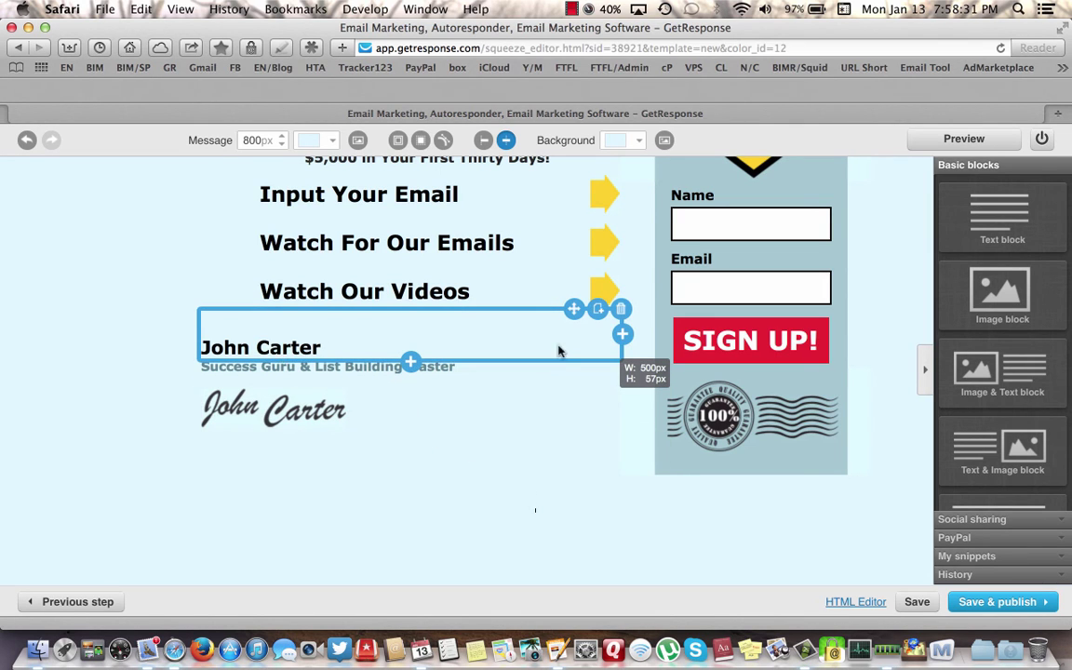
click(620, 310)
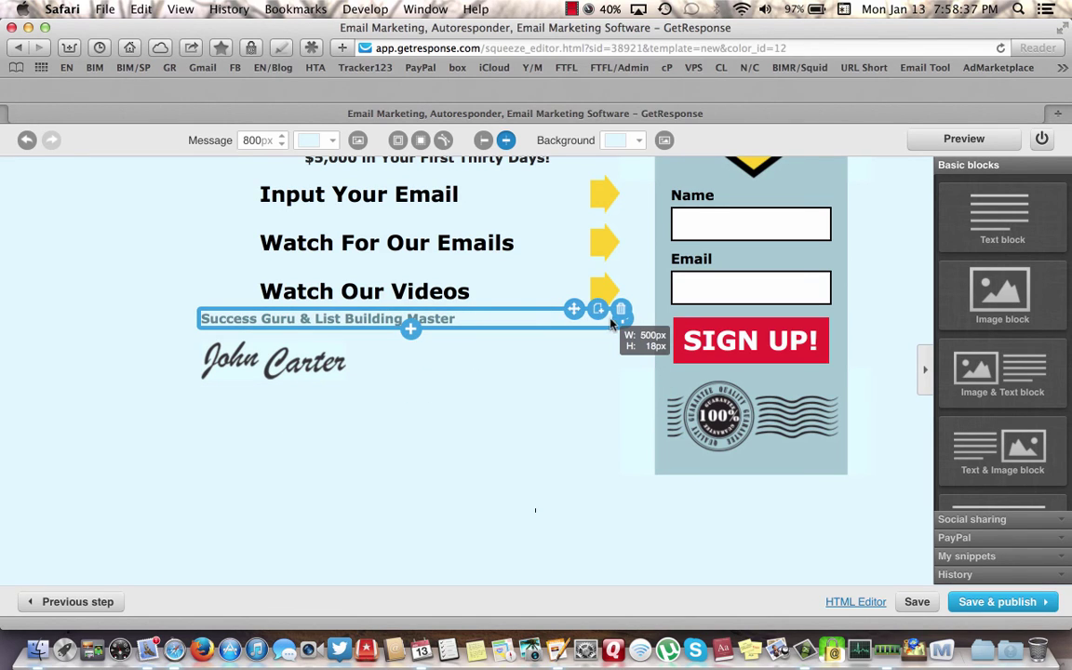
click(621, 311)
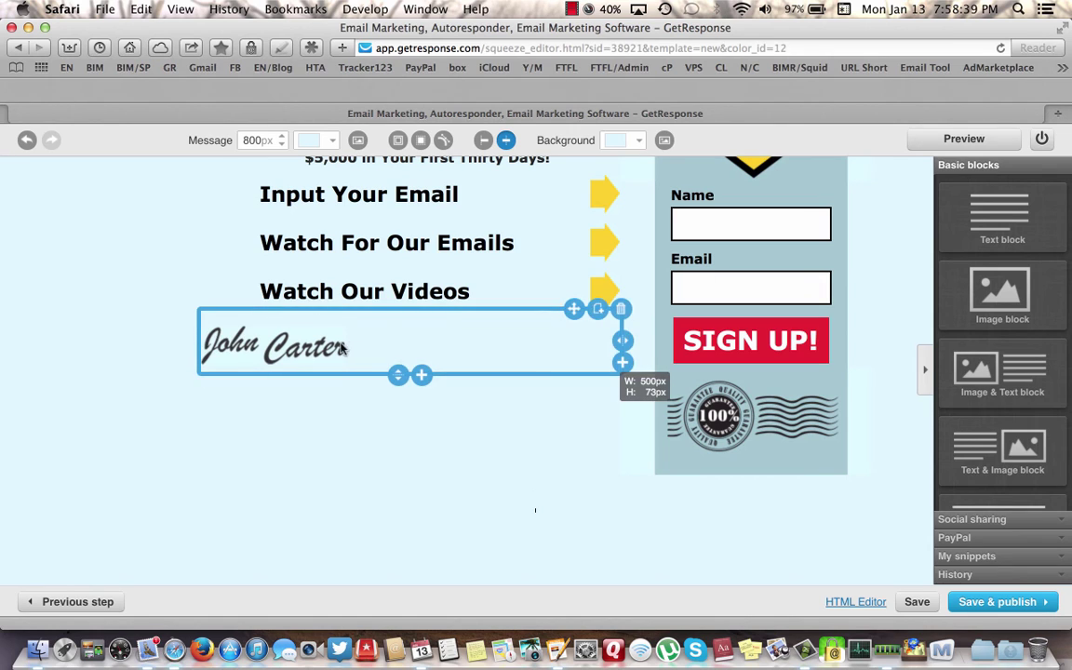
click(621, 311)
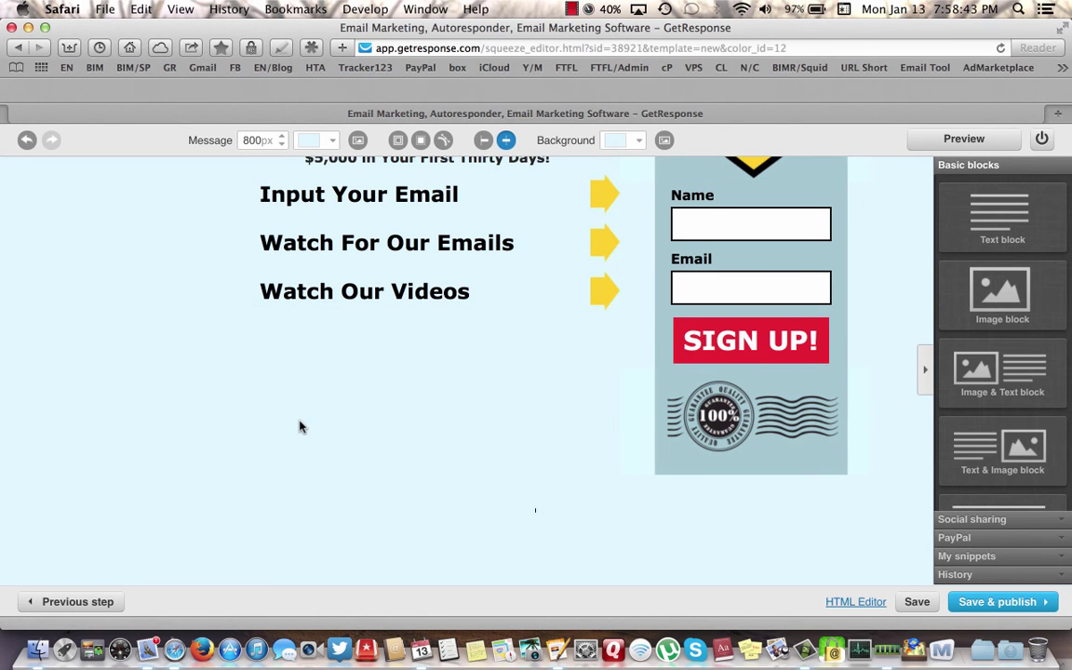
scroll(298, 424, up, 5)
scroll(299, 421, up, 3)
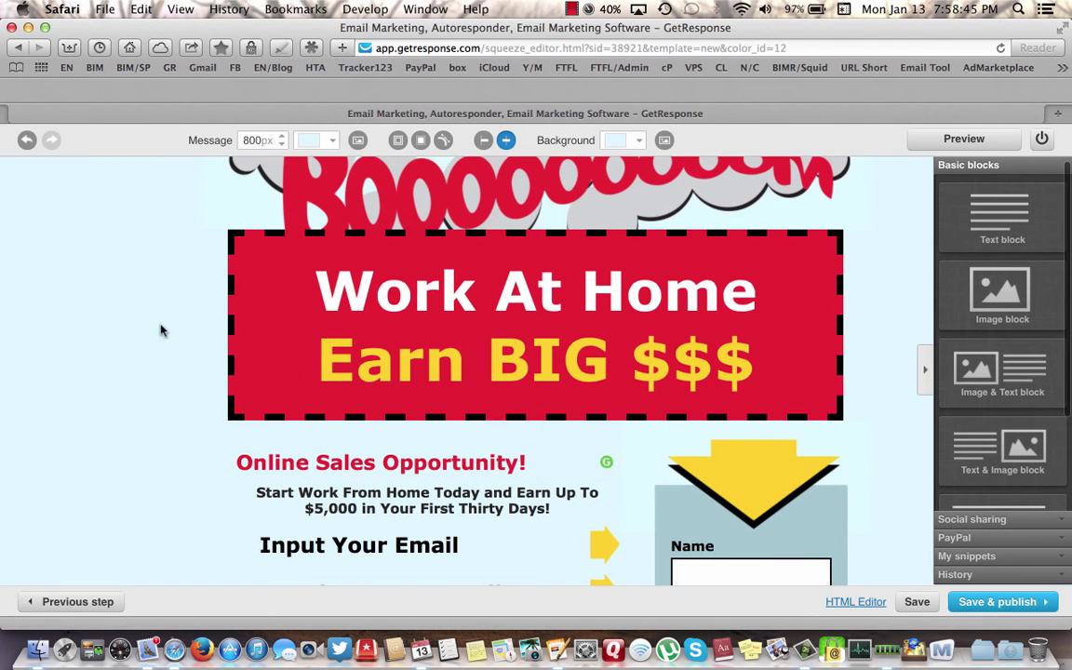
scroll(108, 273, up, 3)
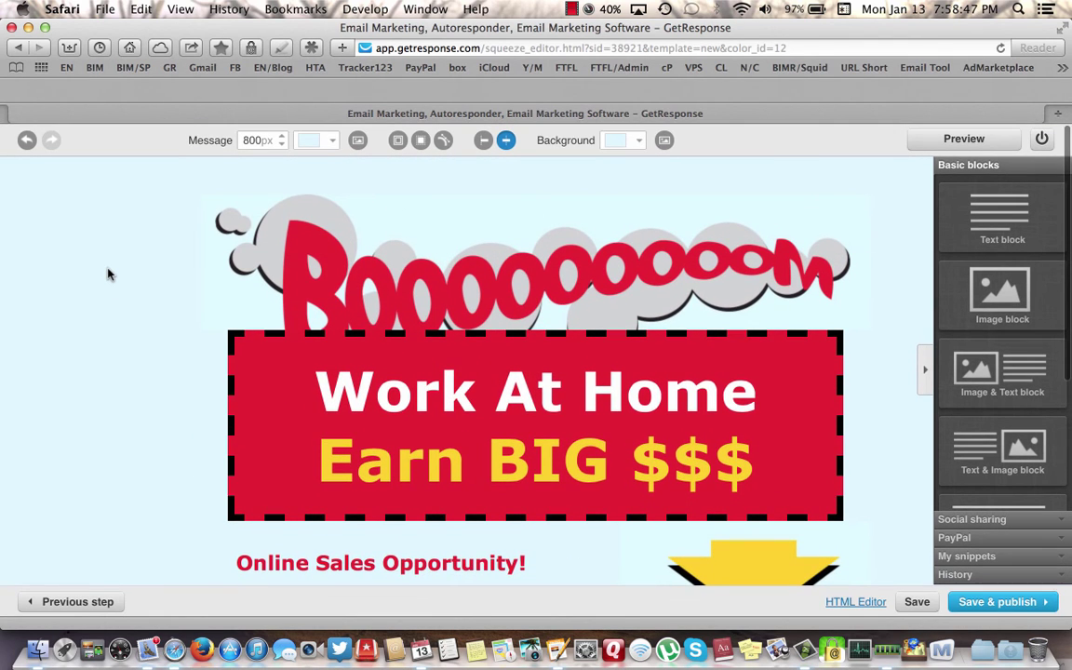
scroll(108, 274, down, 1)
scroll(108, 273, up, 1)
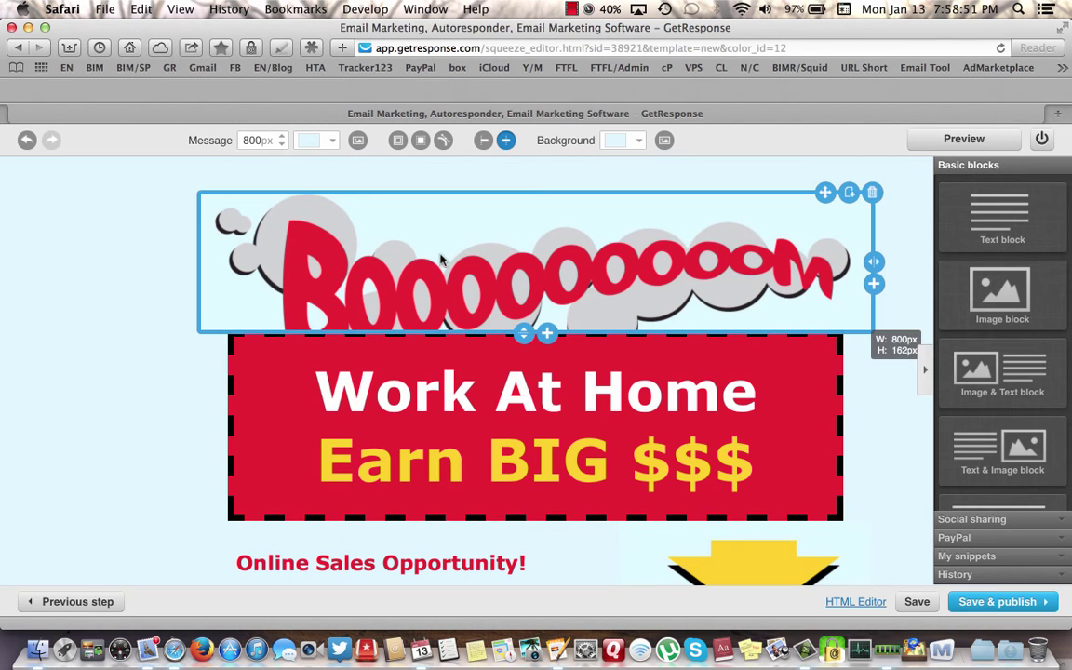
click(561, 270)
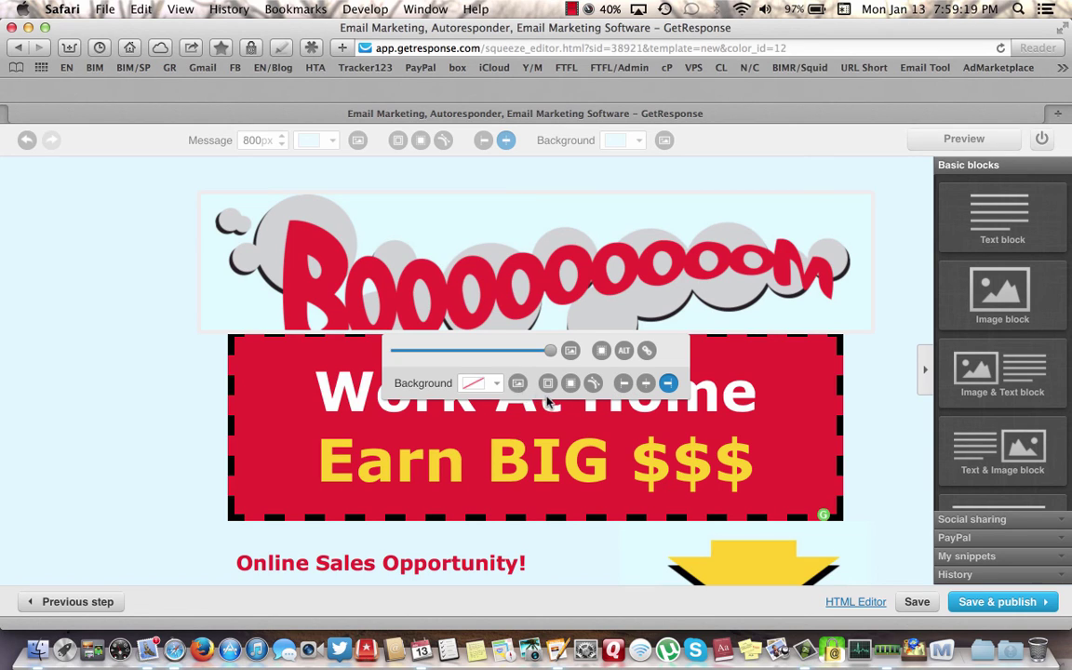
click(132, 349)
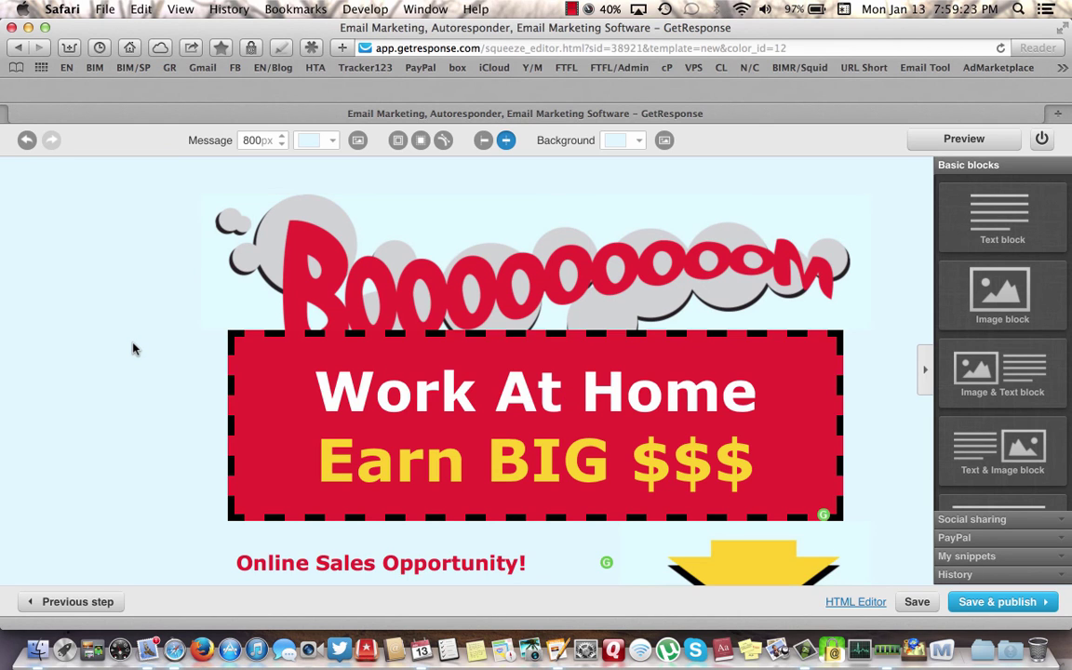
scroll(86, 369, down, 6)
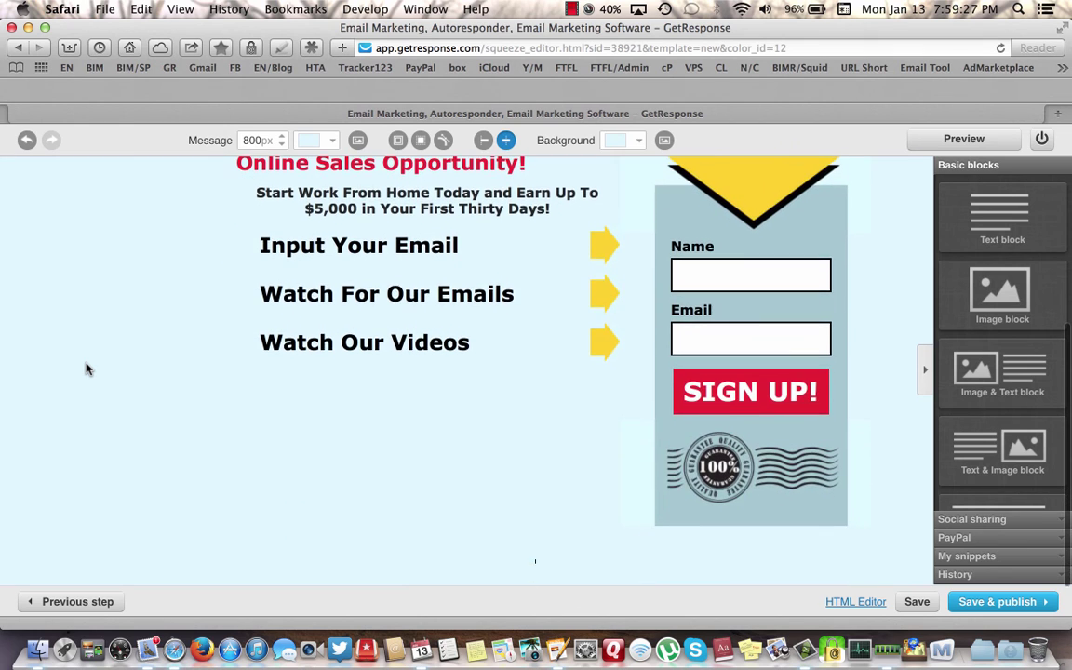
scroll(85, 369, up, 8)
scroll(86, 369, down, 9)
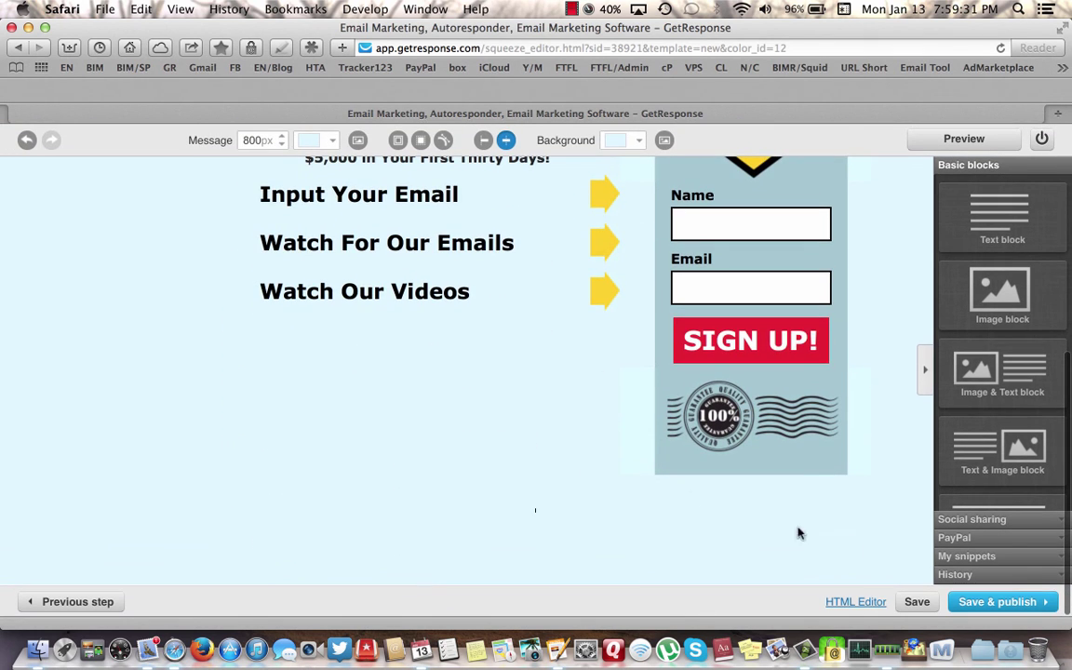
click(988, 602)
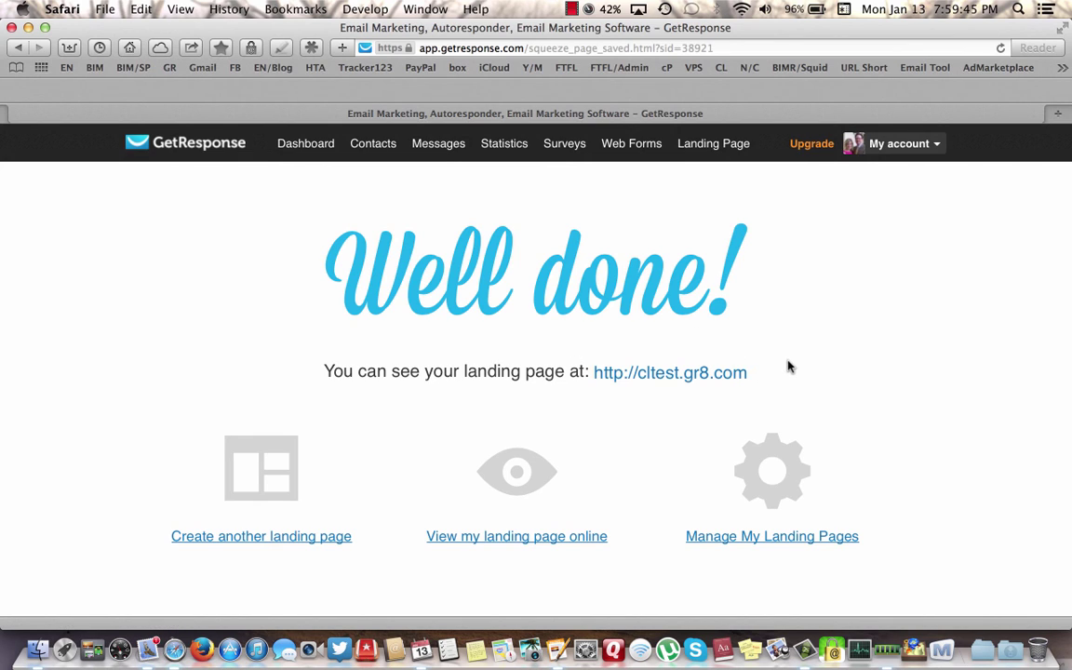
click(682, 376)
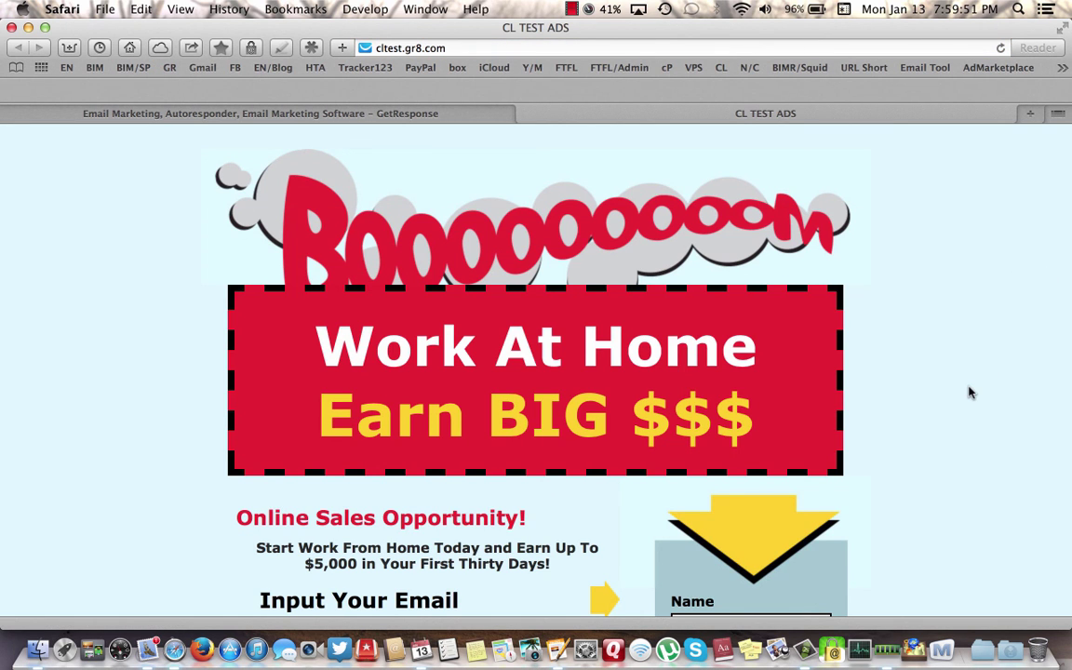
scroll(968, 391, down, 2)
scroll(969, 392, down, 10)
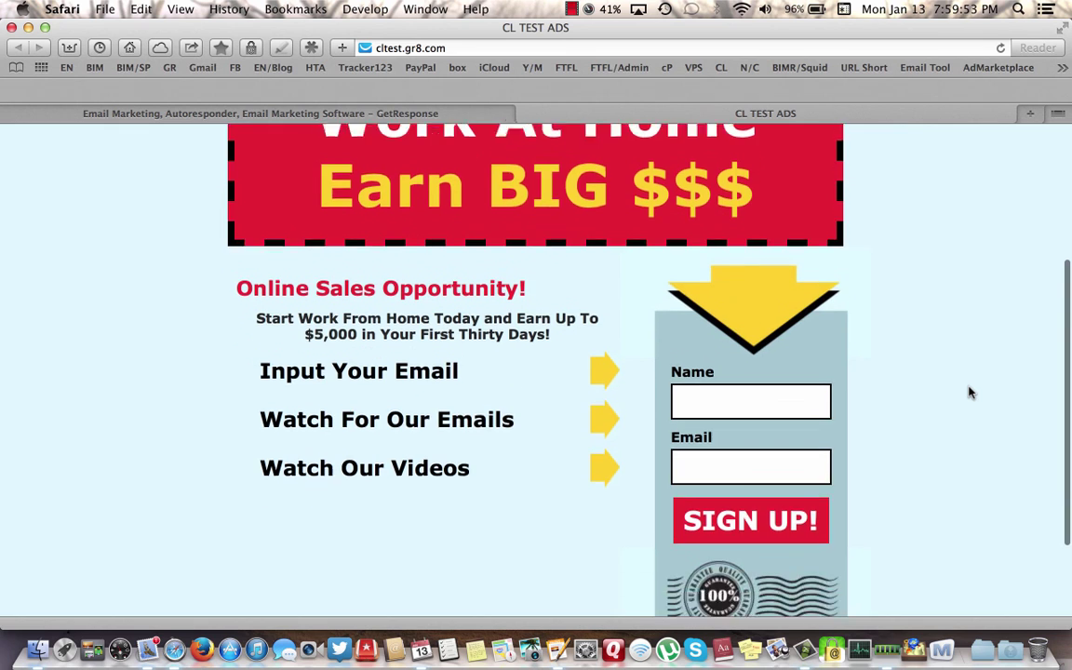
scroll(968, 392, up, 10)
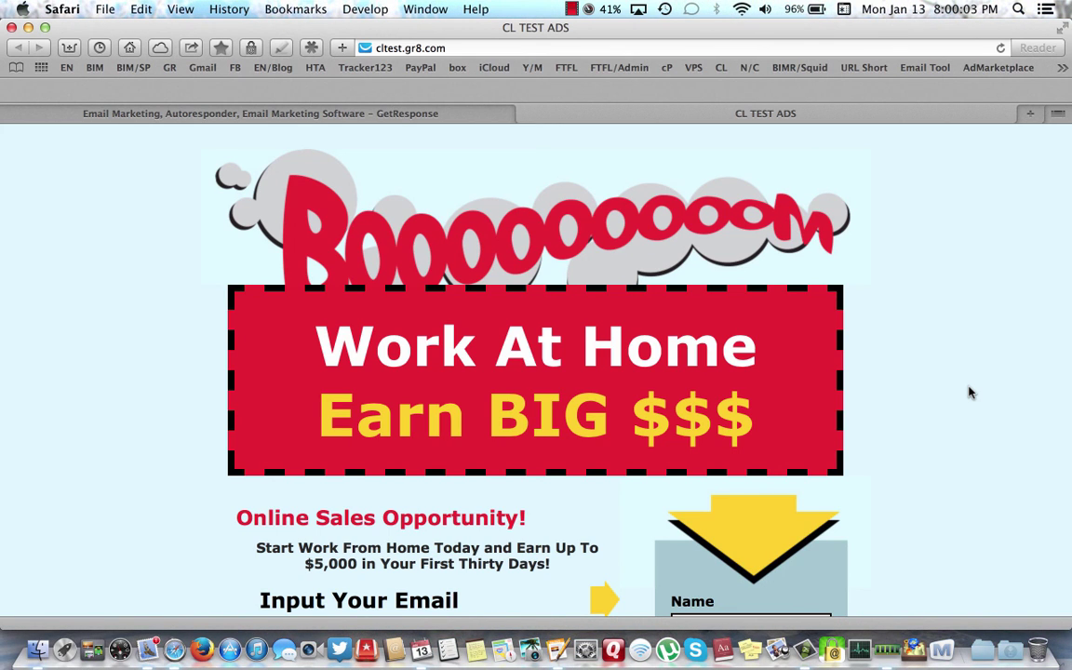
scroll(969, 392, down, 5)
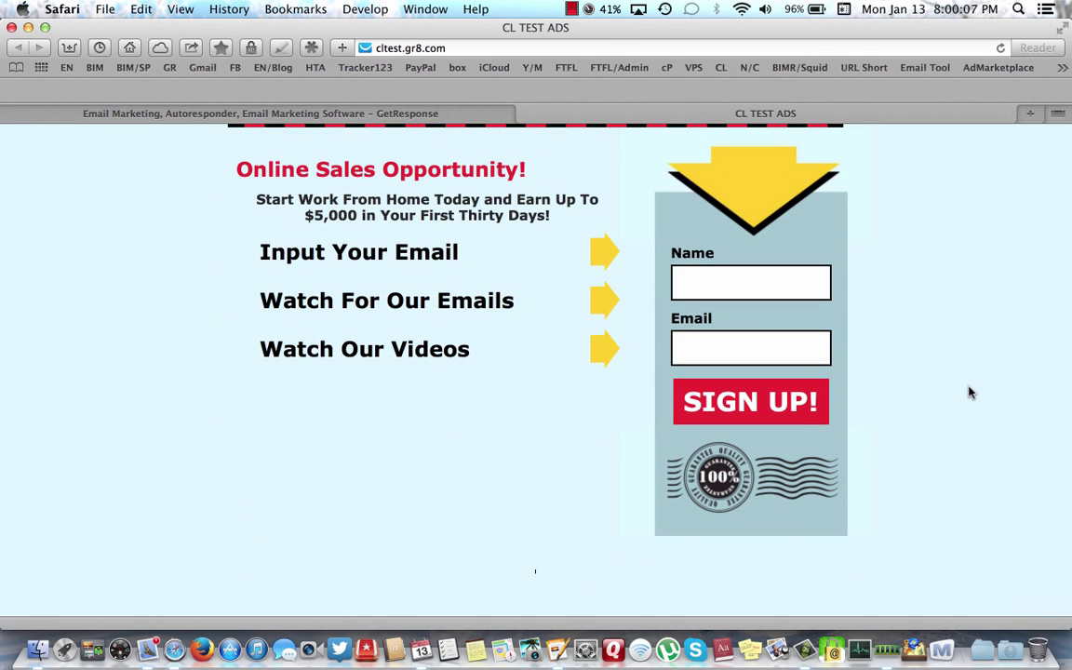
scroll(968, 391, up, 4)
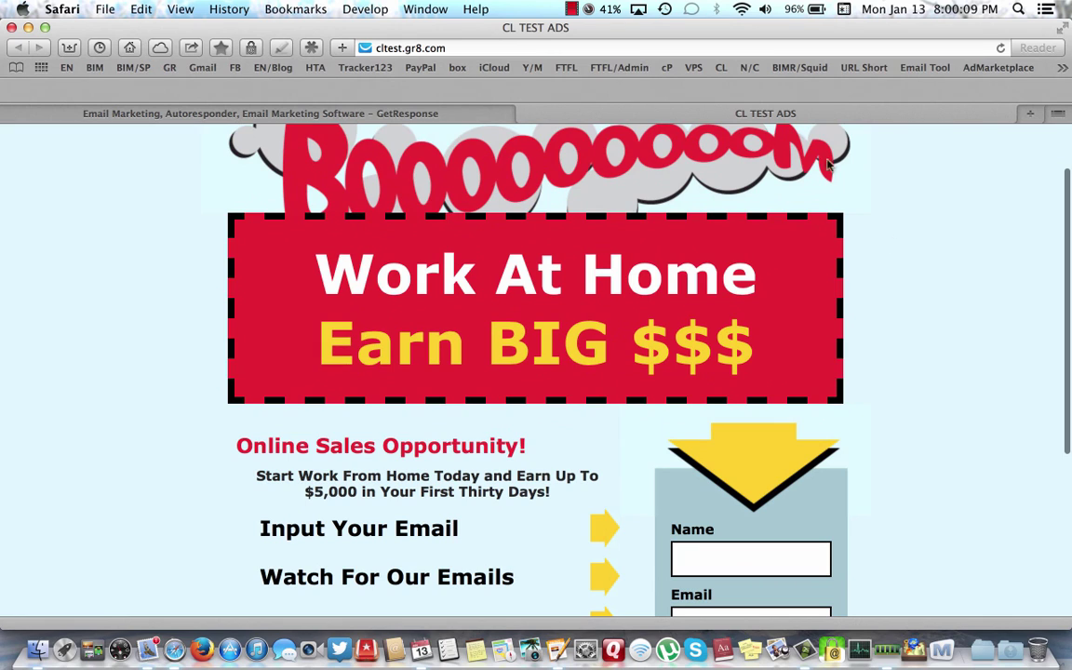
- Close the CL TEST ADS tab to return to the Well done! confirmation
click(527, 113)
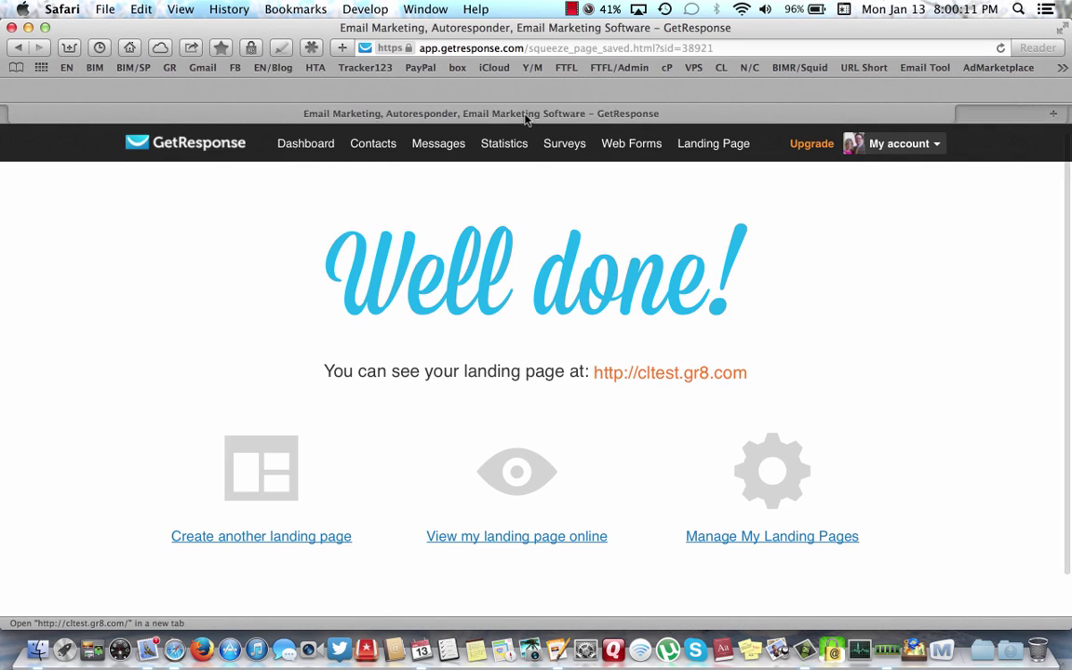